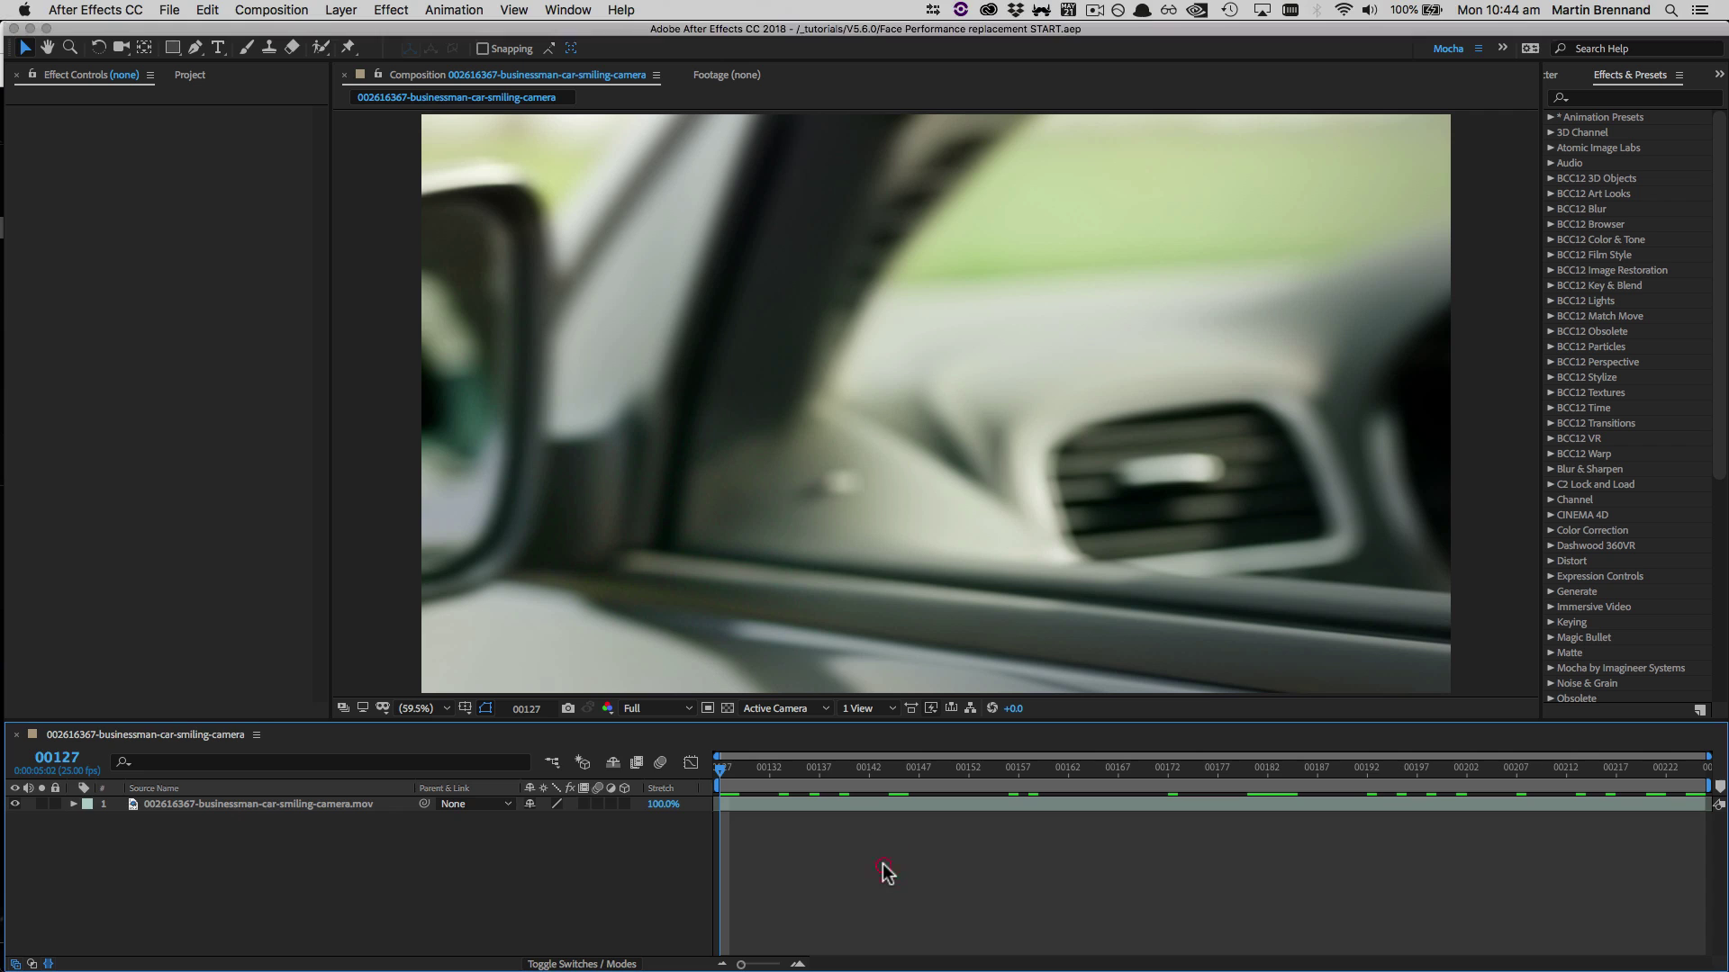
Stop playback and review the frames around the grin, returning to frame 00179.
{"action": "left_click", "coordinate": [883, 863]}
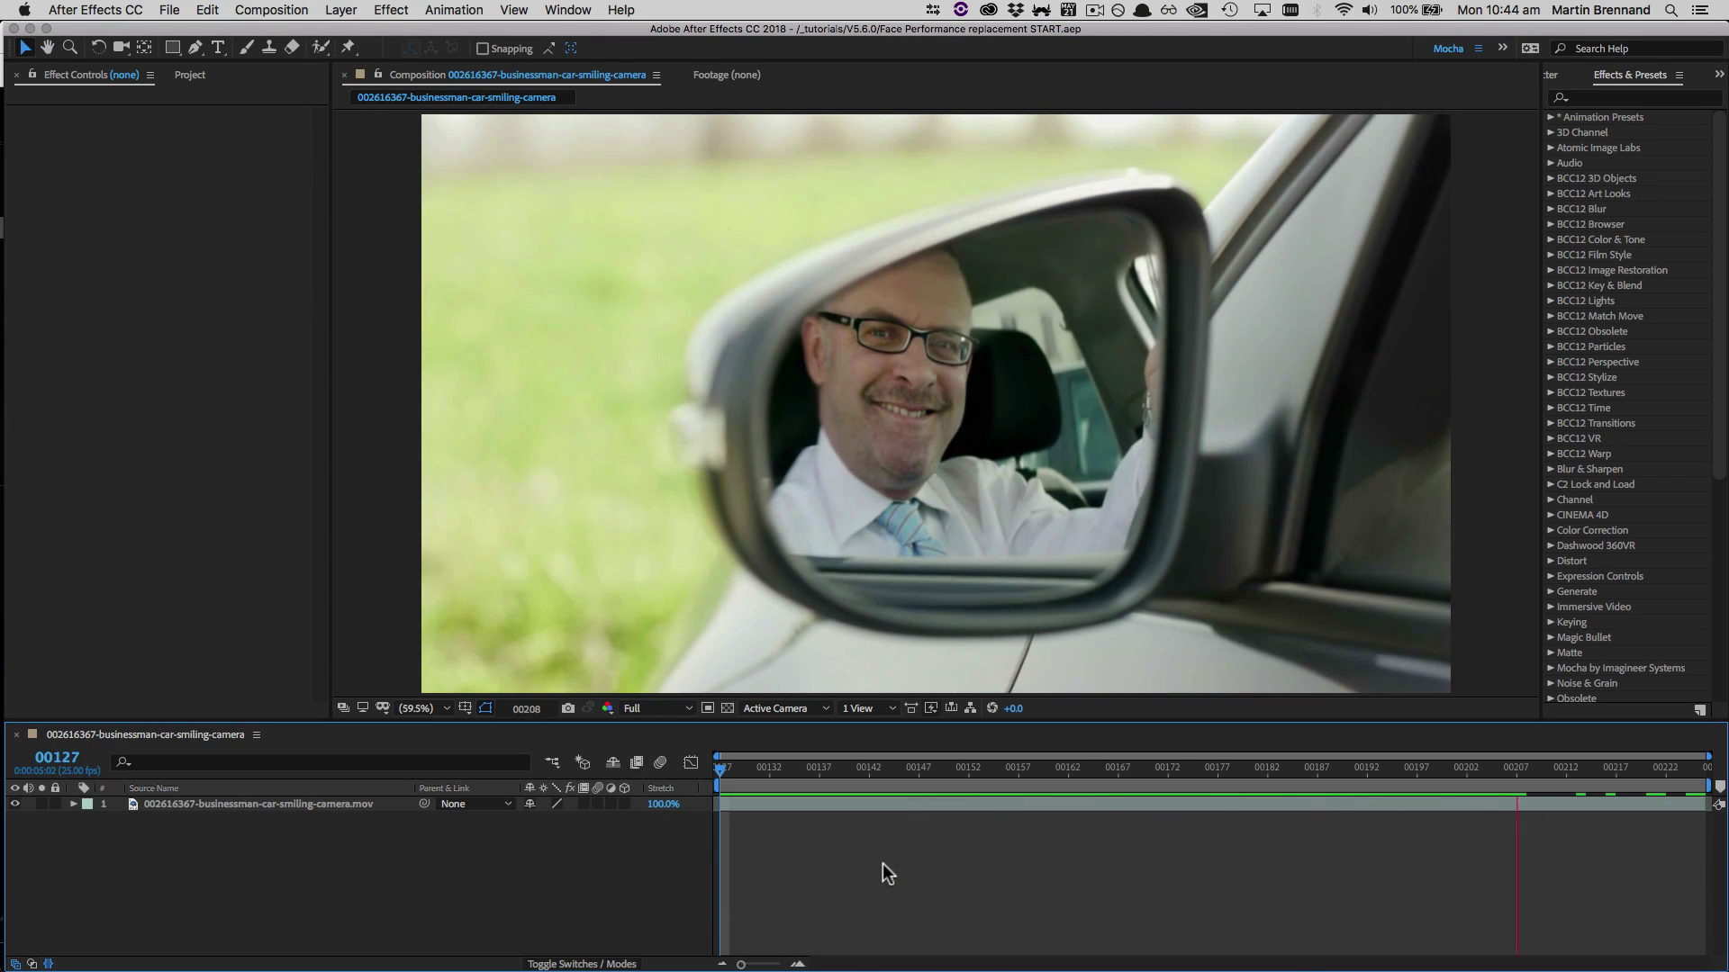
{"action": "key", "text": "space"}
{"action": "left_click_drag", "start_coordinate": [1608, 767], "coordinate": [1696, 772]}
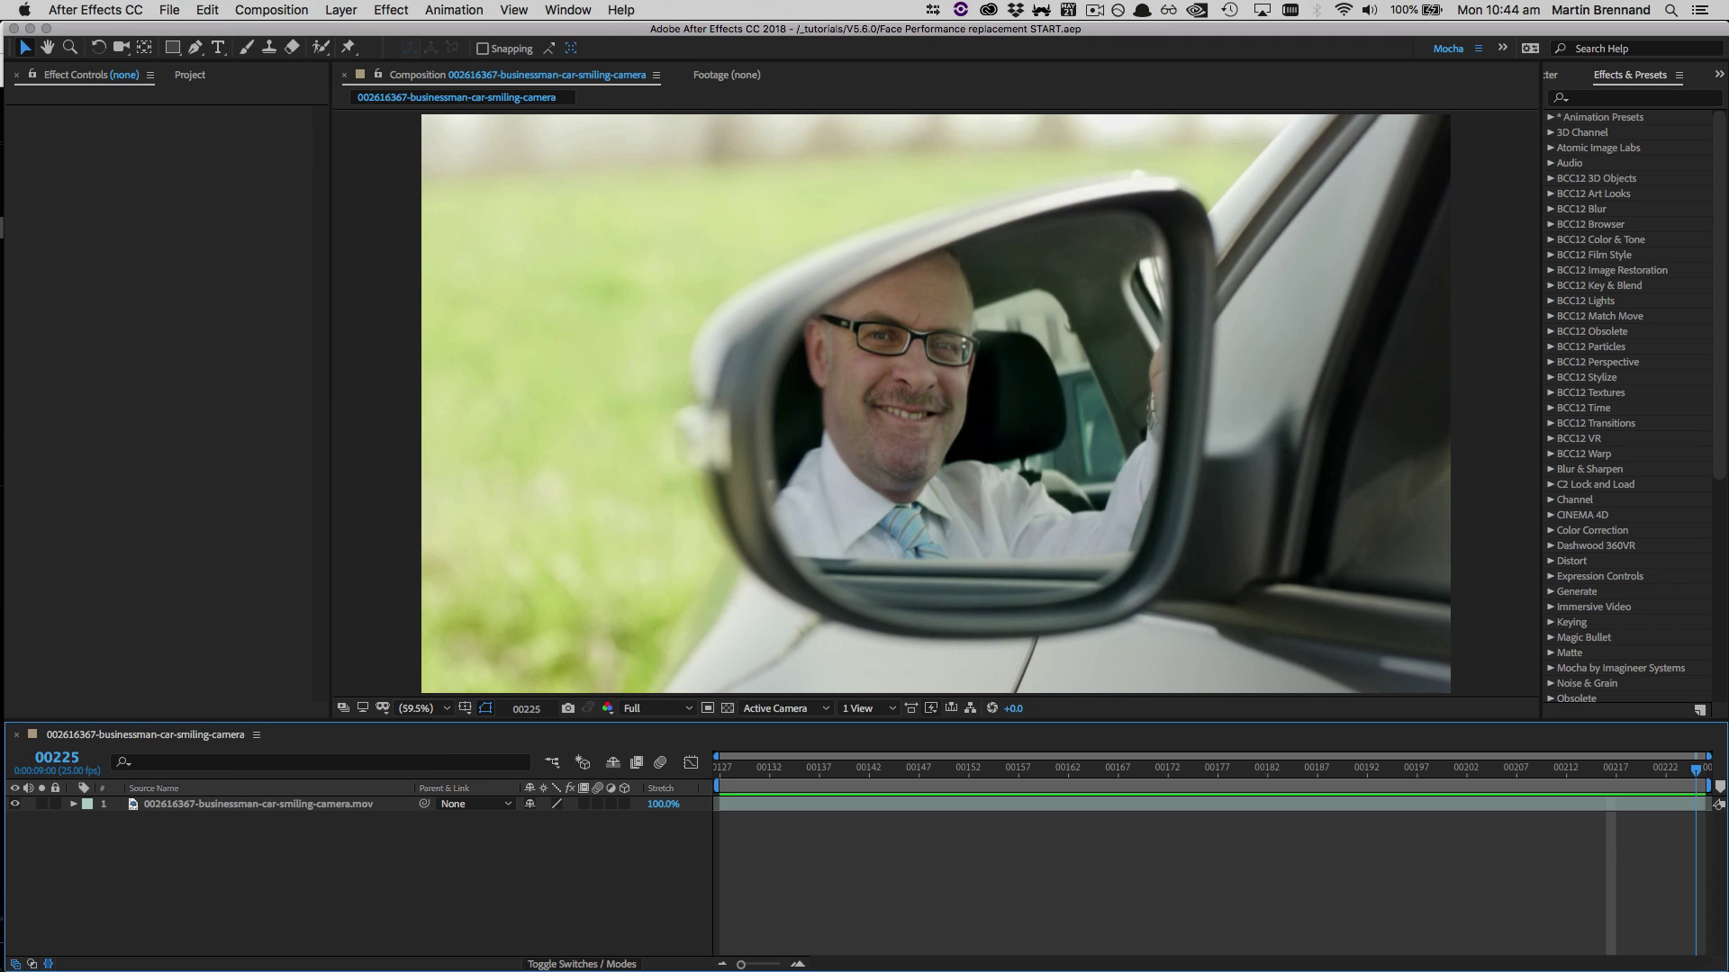
{"action": "left_click_drag", "start_coordinate": [1685, 849], "coordinate": [1310, 806]}
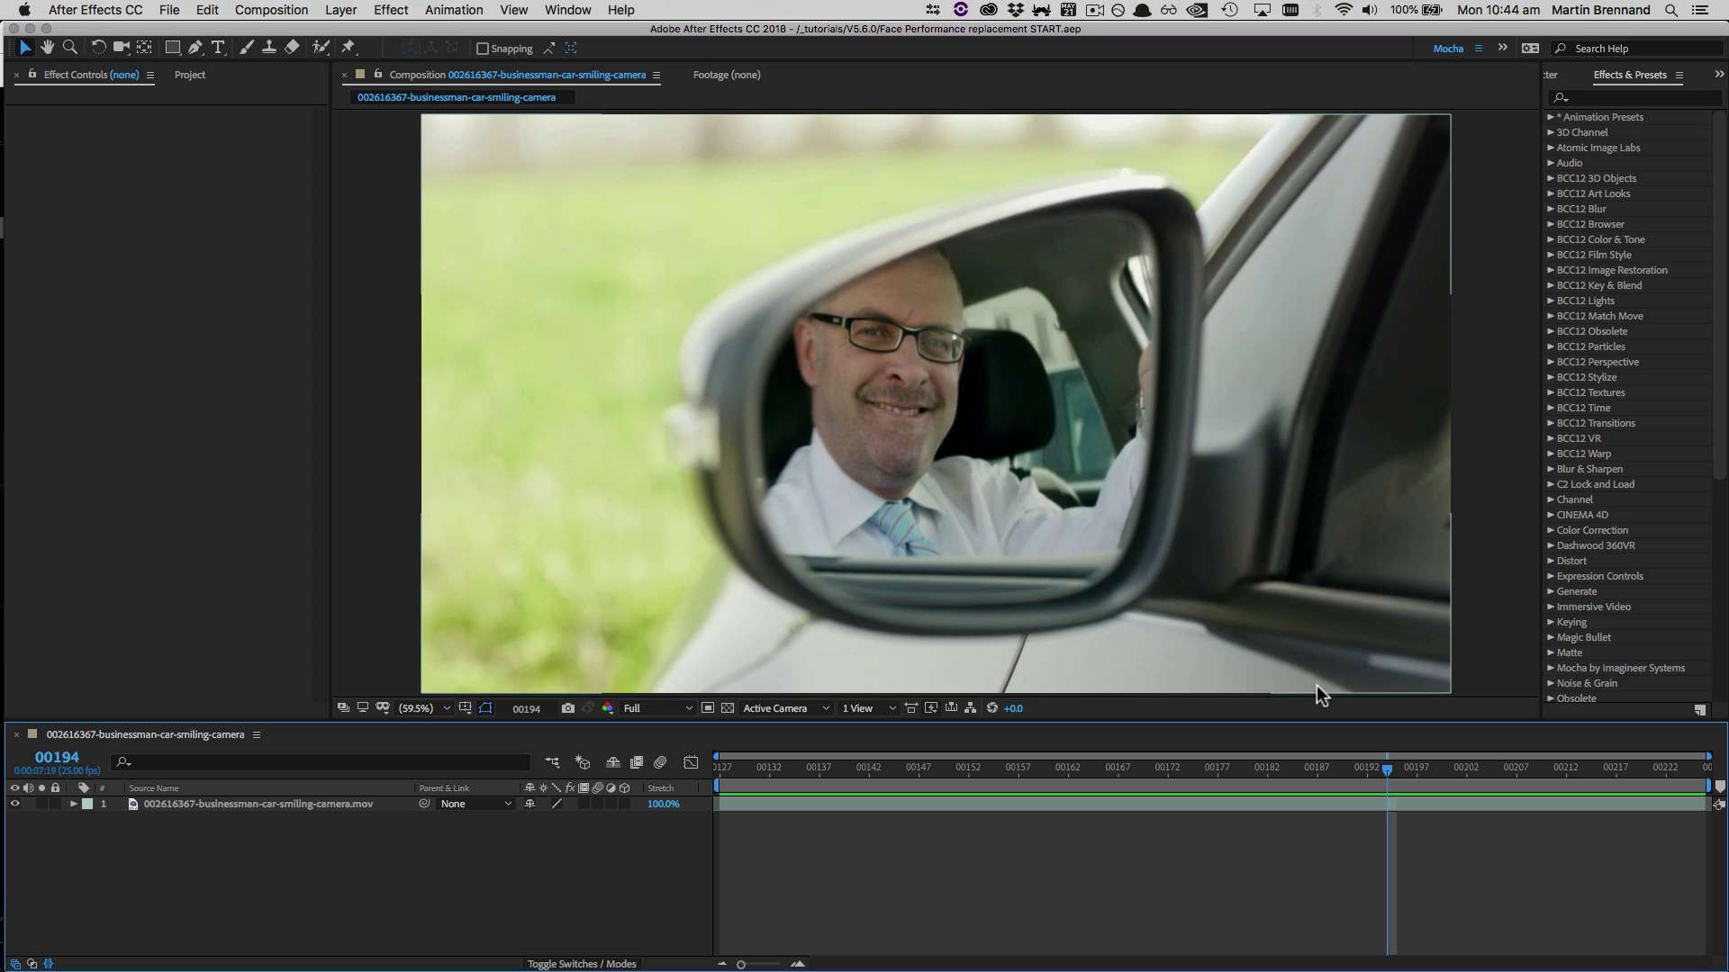
Apply mocha Pro to the businessman footage layer and launch the Mocha Pro interface.
{"action": "left_click", "coordinate": [396, 11]}
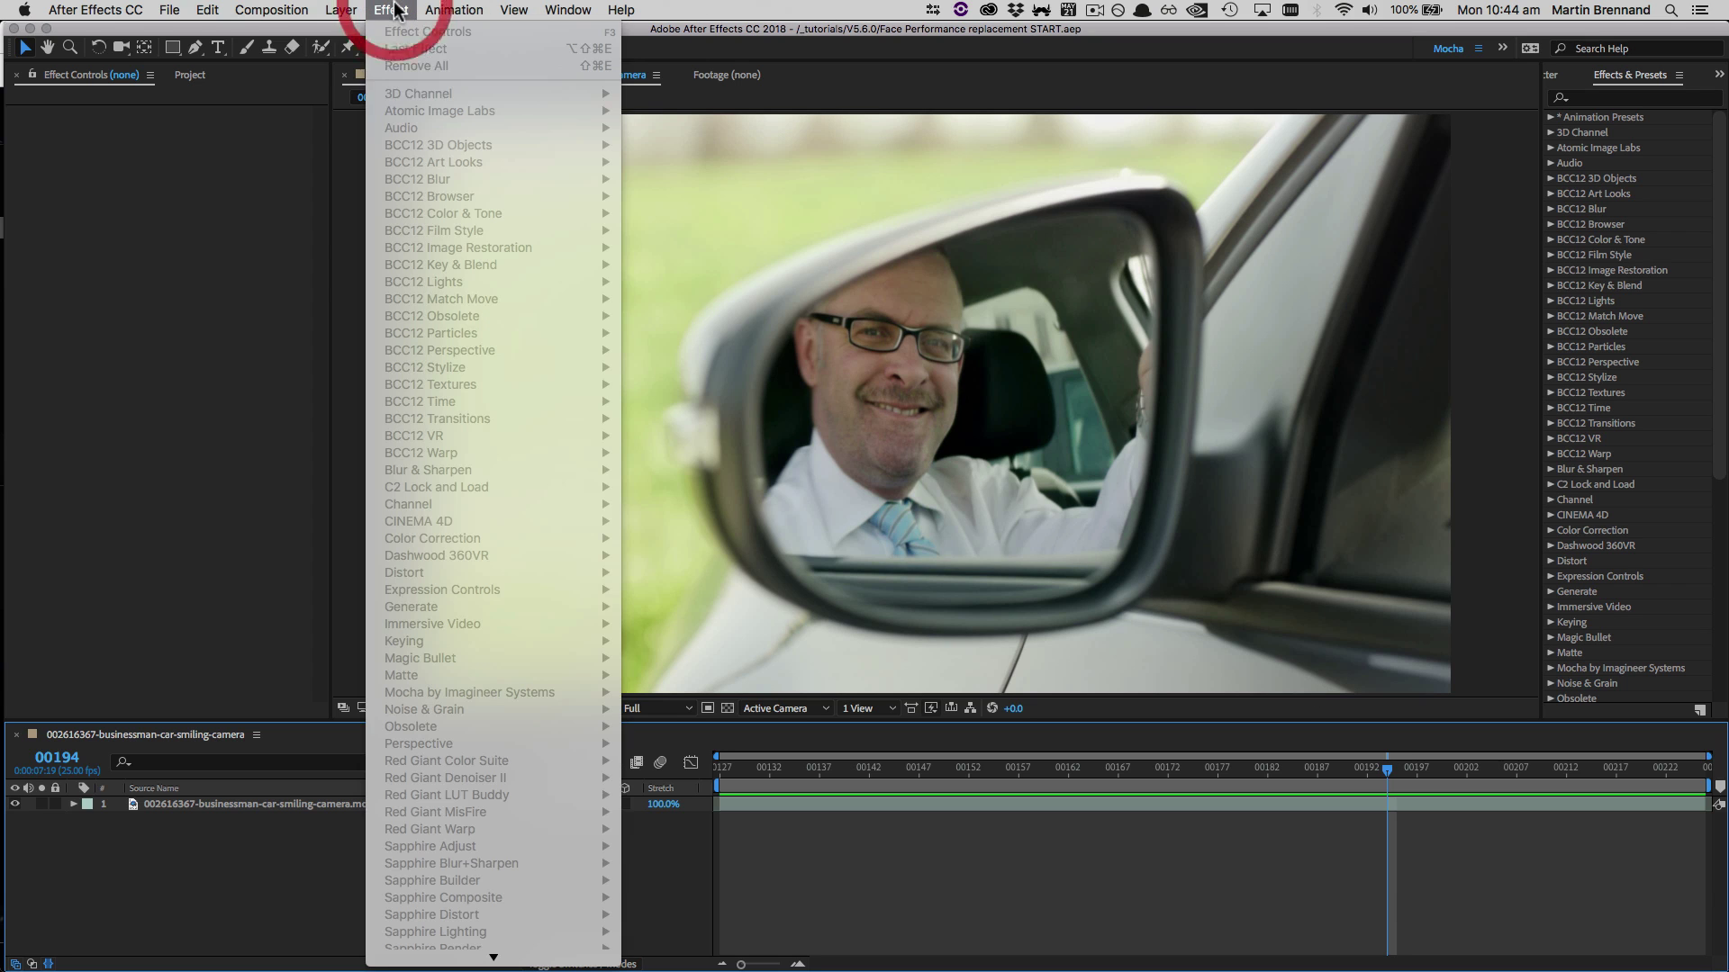
{"action": "key", "text": "Escape"}
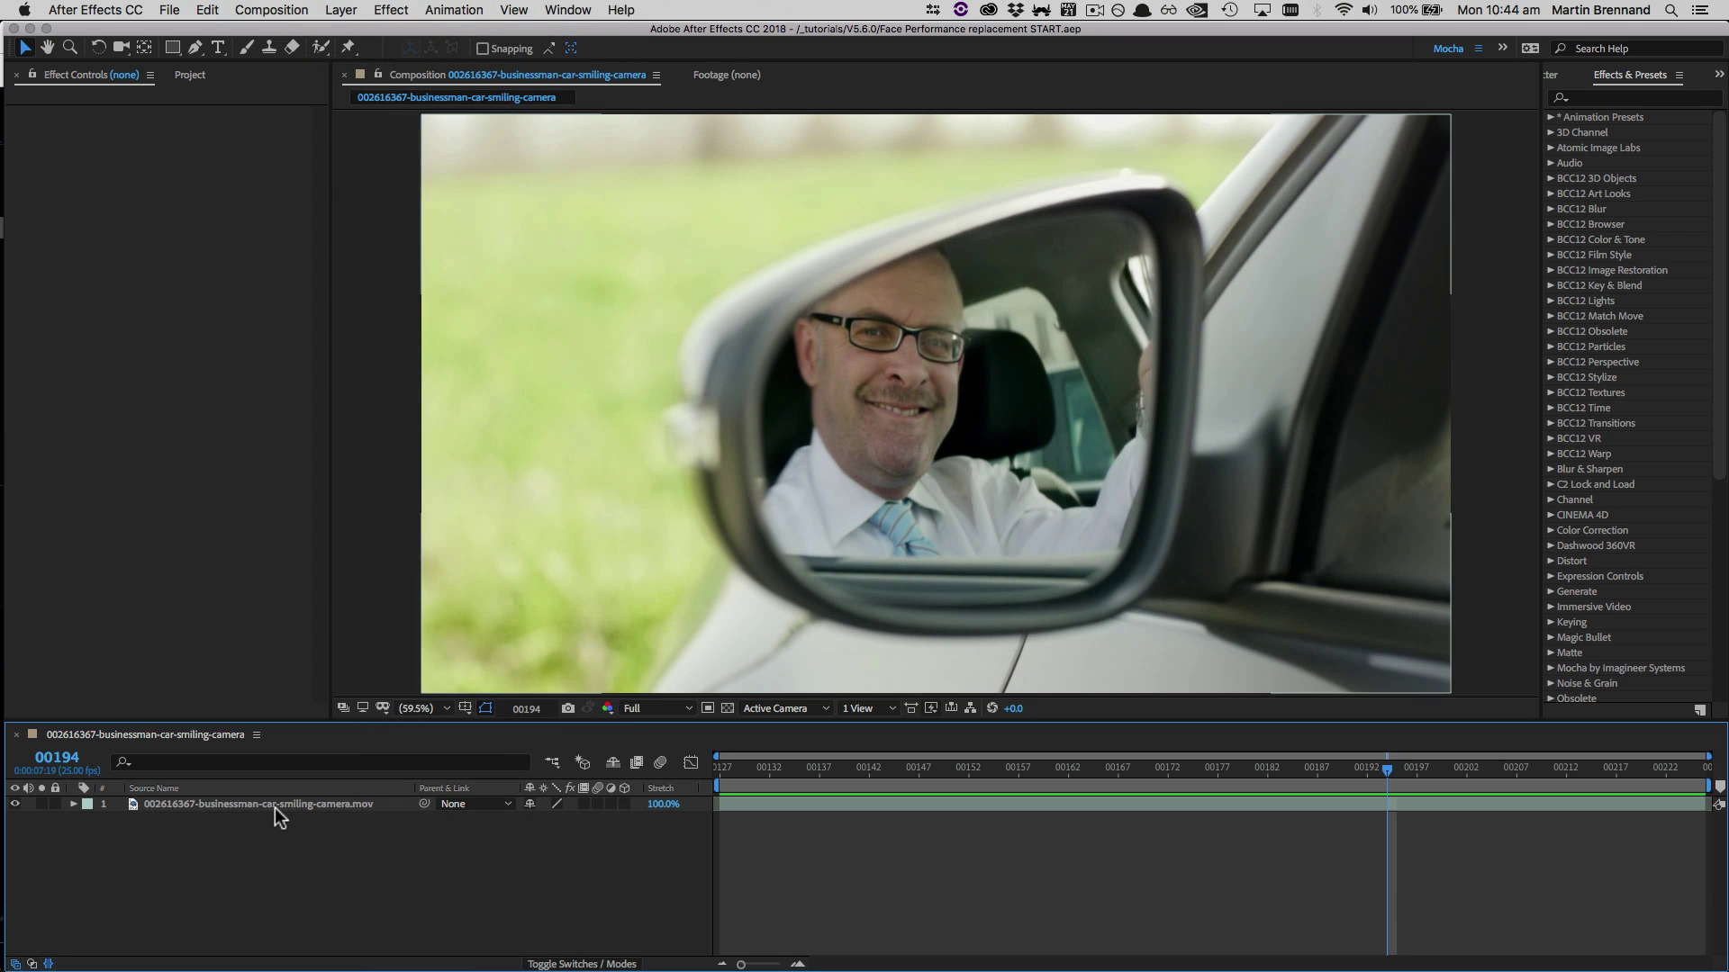
{"action": "left_click", "coordinate": [276, 805]}
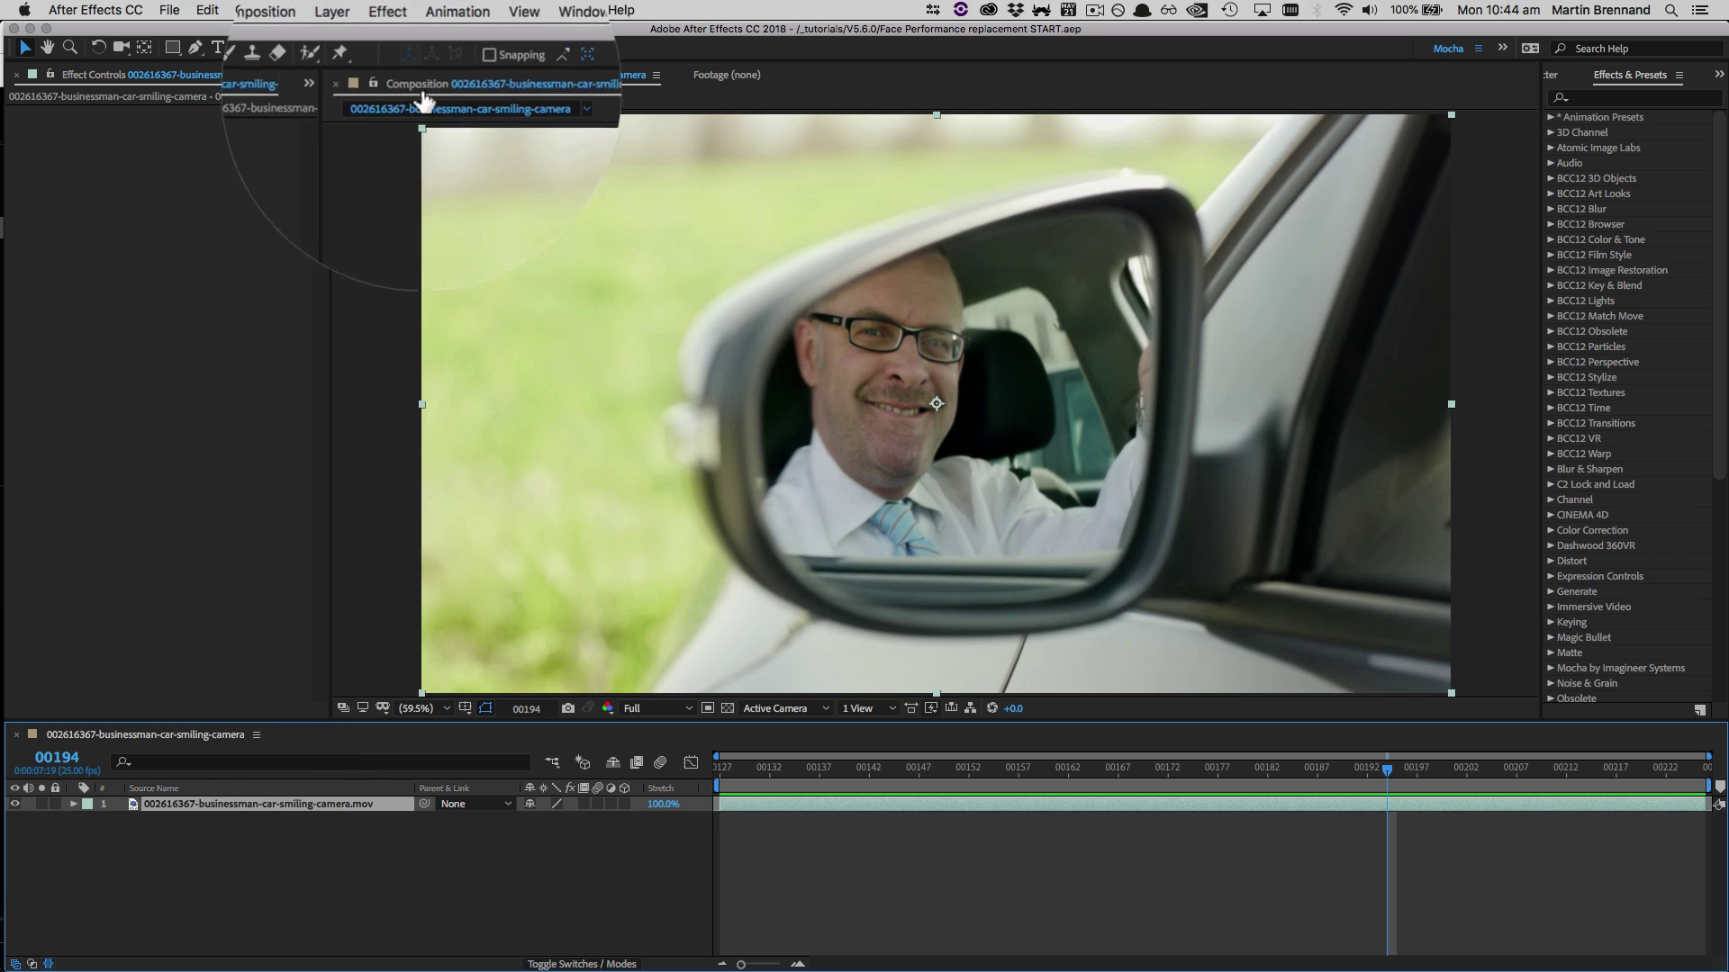
{"action": "left_click", "coordinate": [391, 10]}
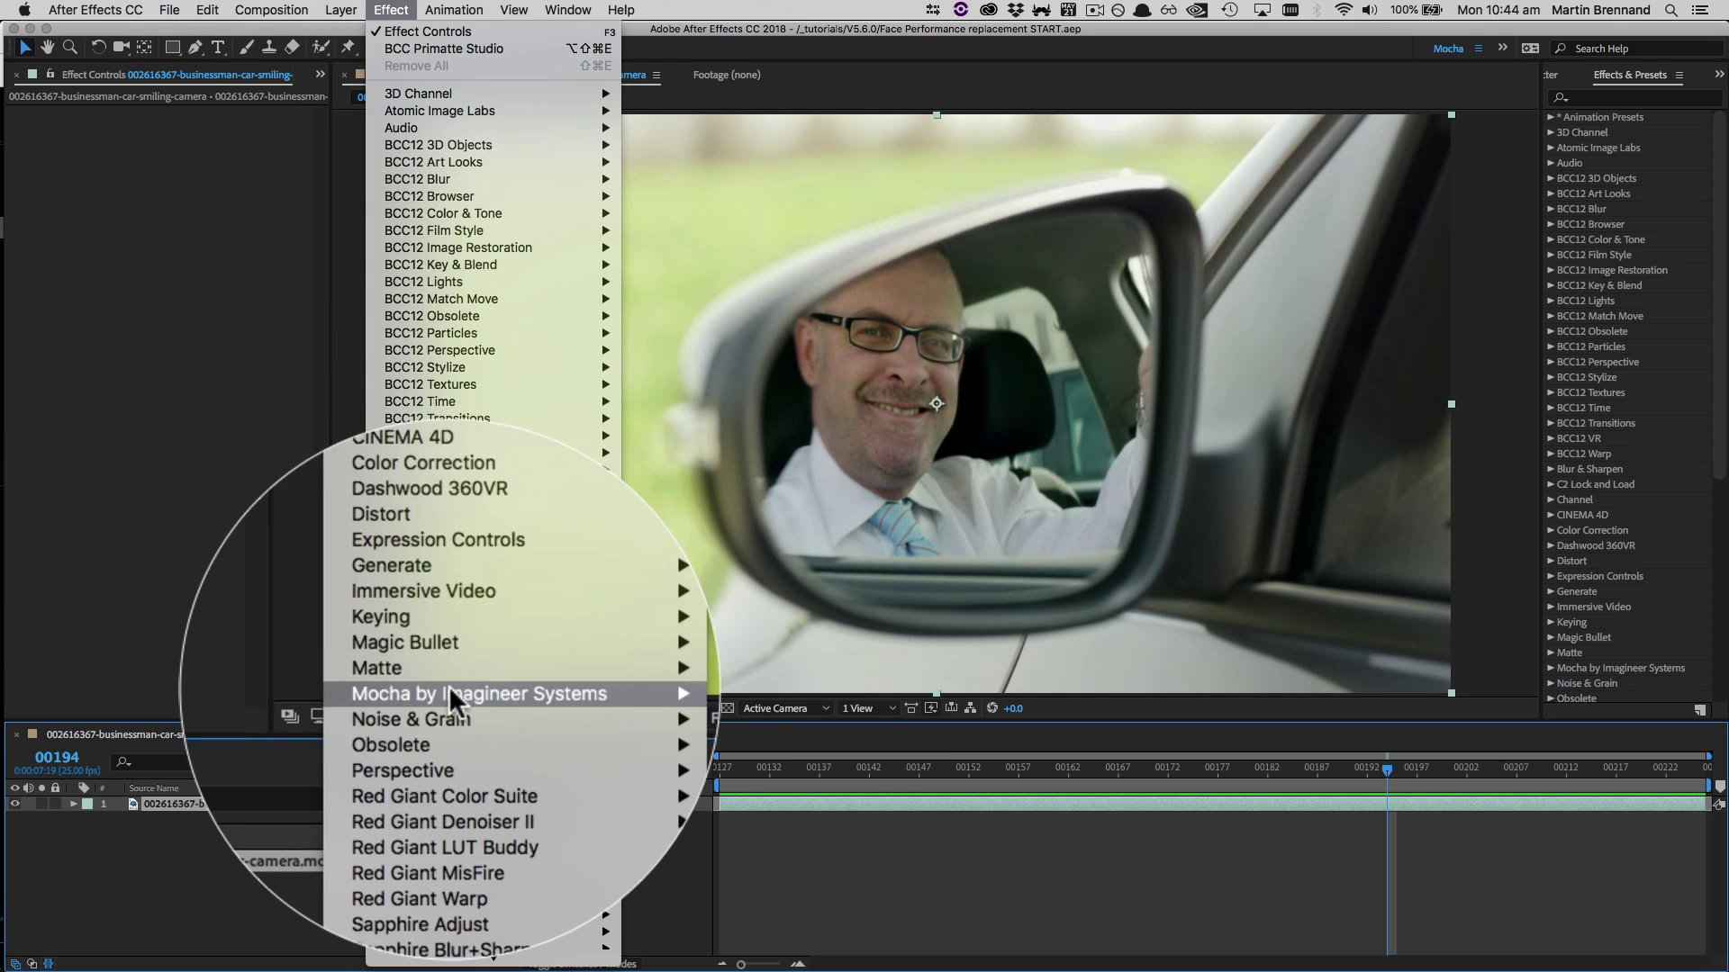
{"action": "mouse_move", "coordinate": [527, 691]}
{"action": "left_click", "coordinate": [647, 693]}
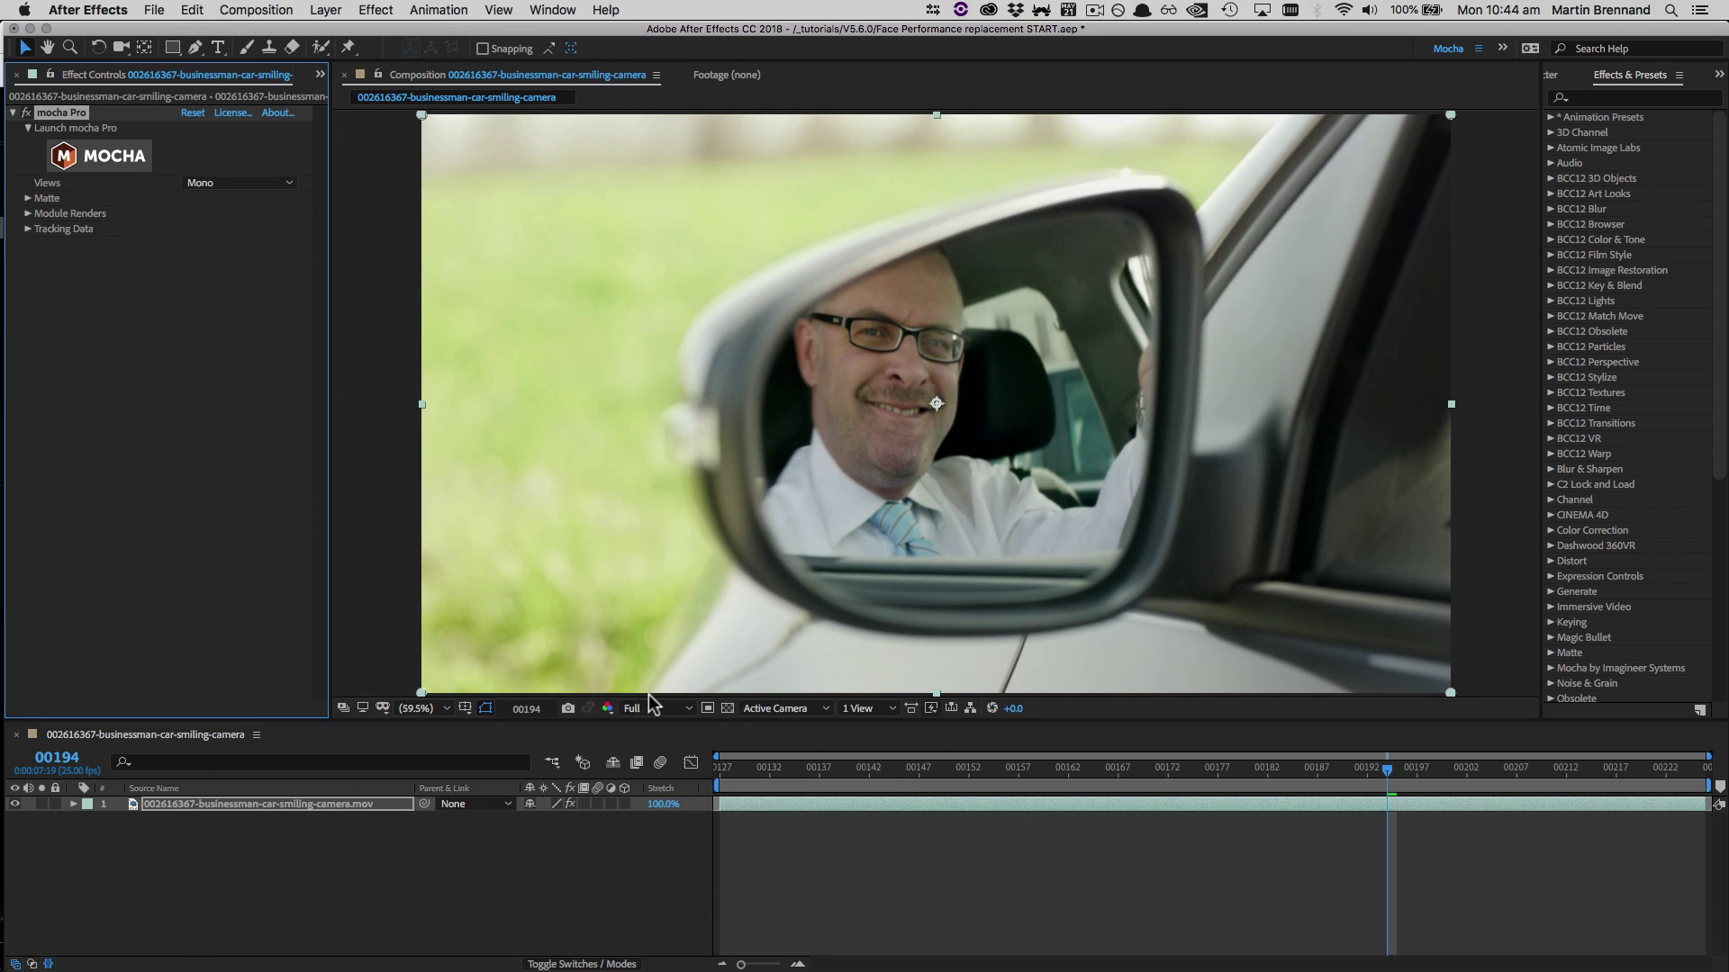
{"action": "left_click", "coordinate": [82, 155]}
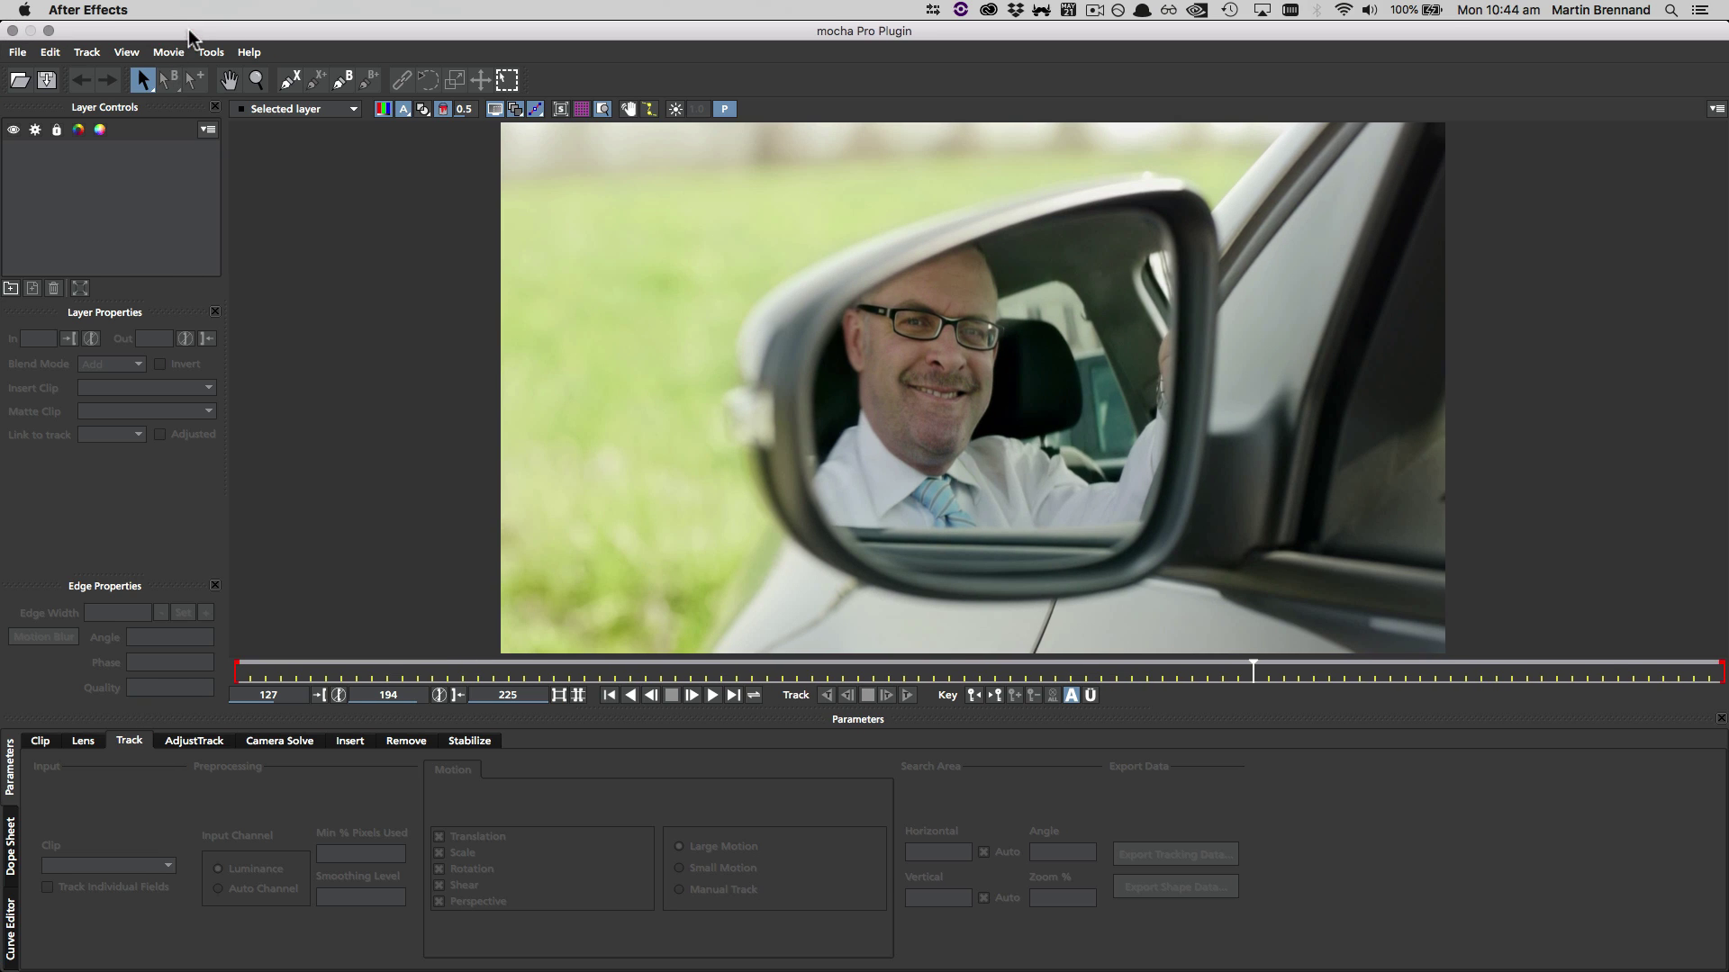
Enlarge the layer list panel and scrub the playhead to the final frame, 225.
{"action": "left_click_drag", "start_coordinate": [120, 299], "coordinate": [121, 423]}
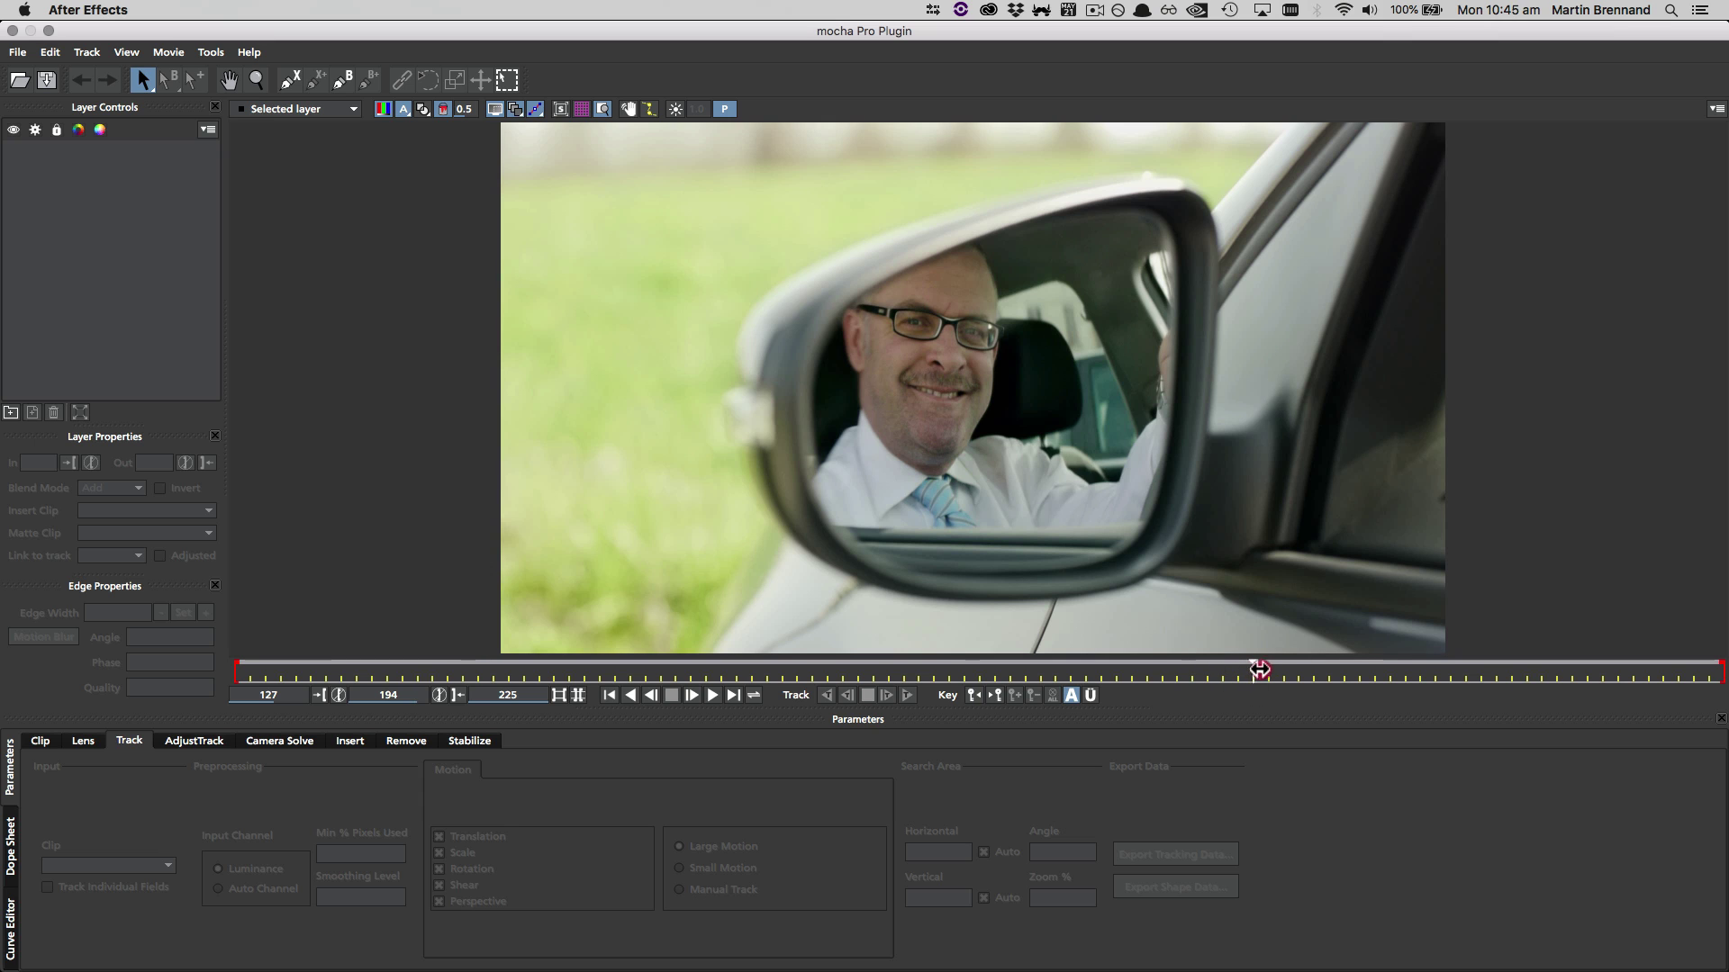
{"action": "left_click_drag", "start_coordinate": [1260, 669], "coordinate": [1724, 666]}
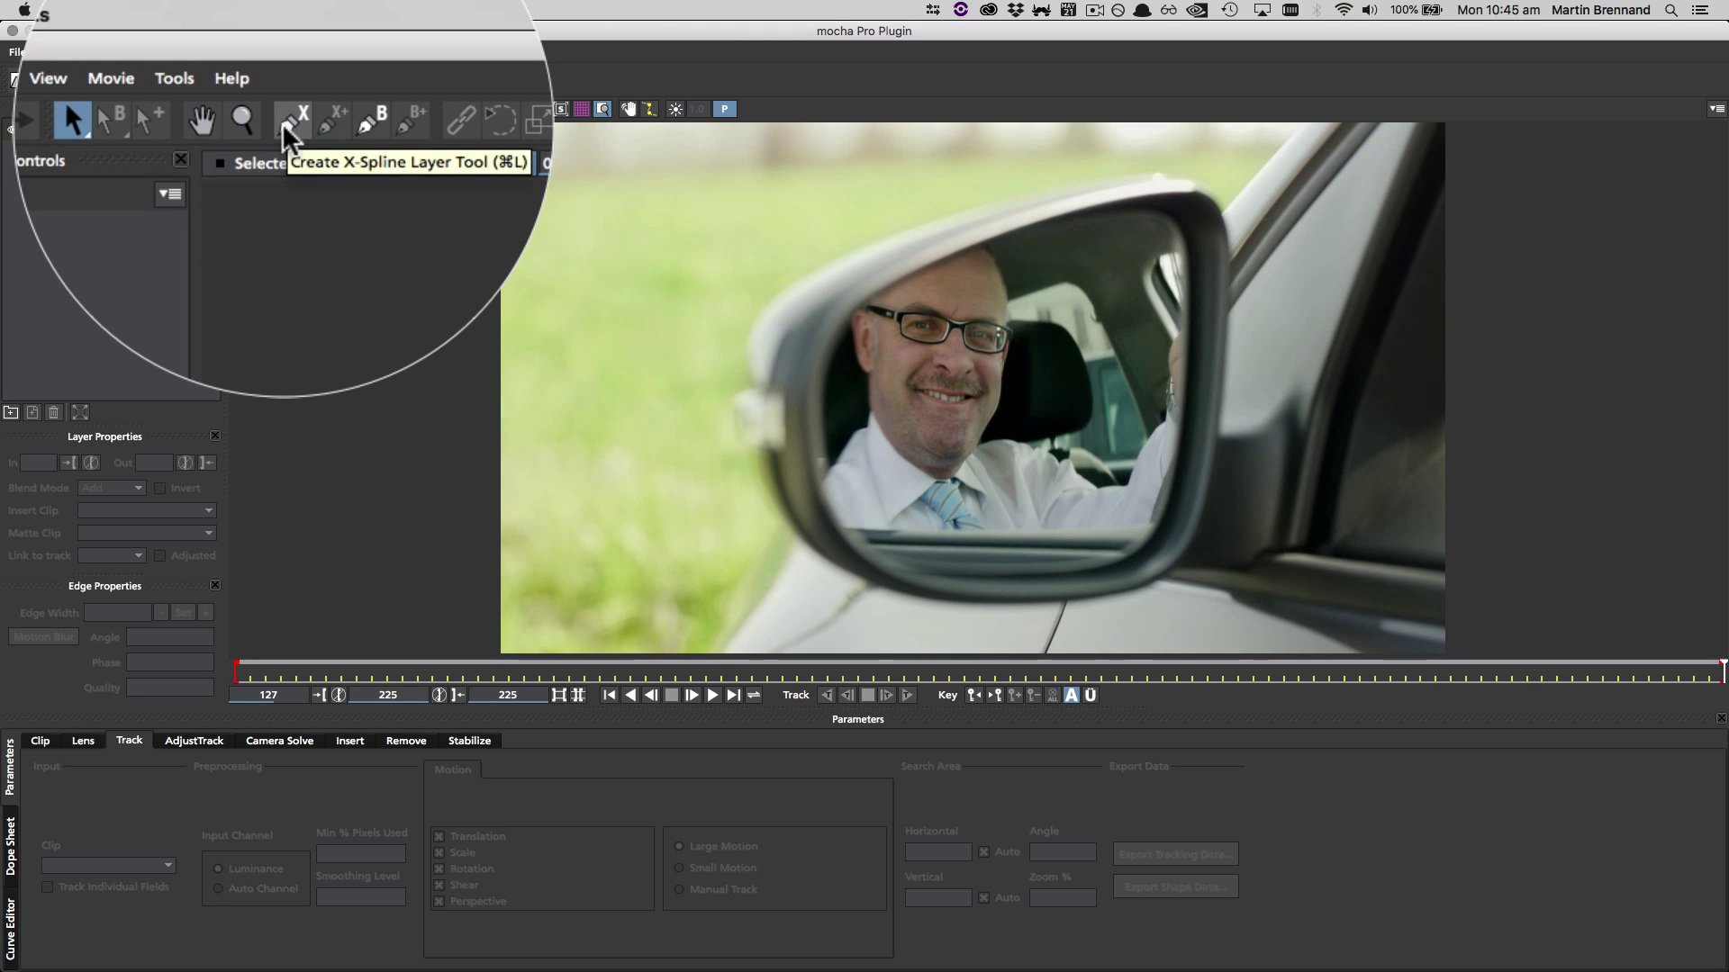
Draw a closed X-Spline on Layer 1 around the face, from forehead and glasses to chin, then shrink it slightly.
{"action": "left_click", "coordinate": [283, 122]}
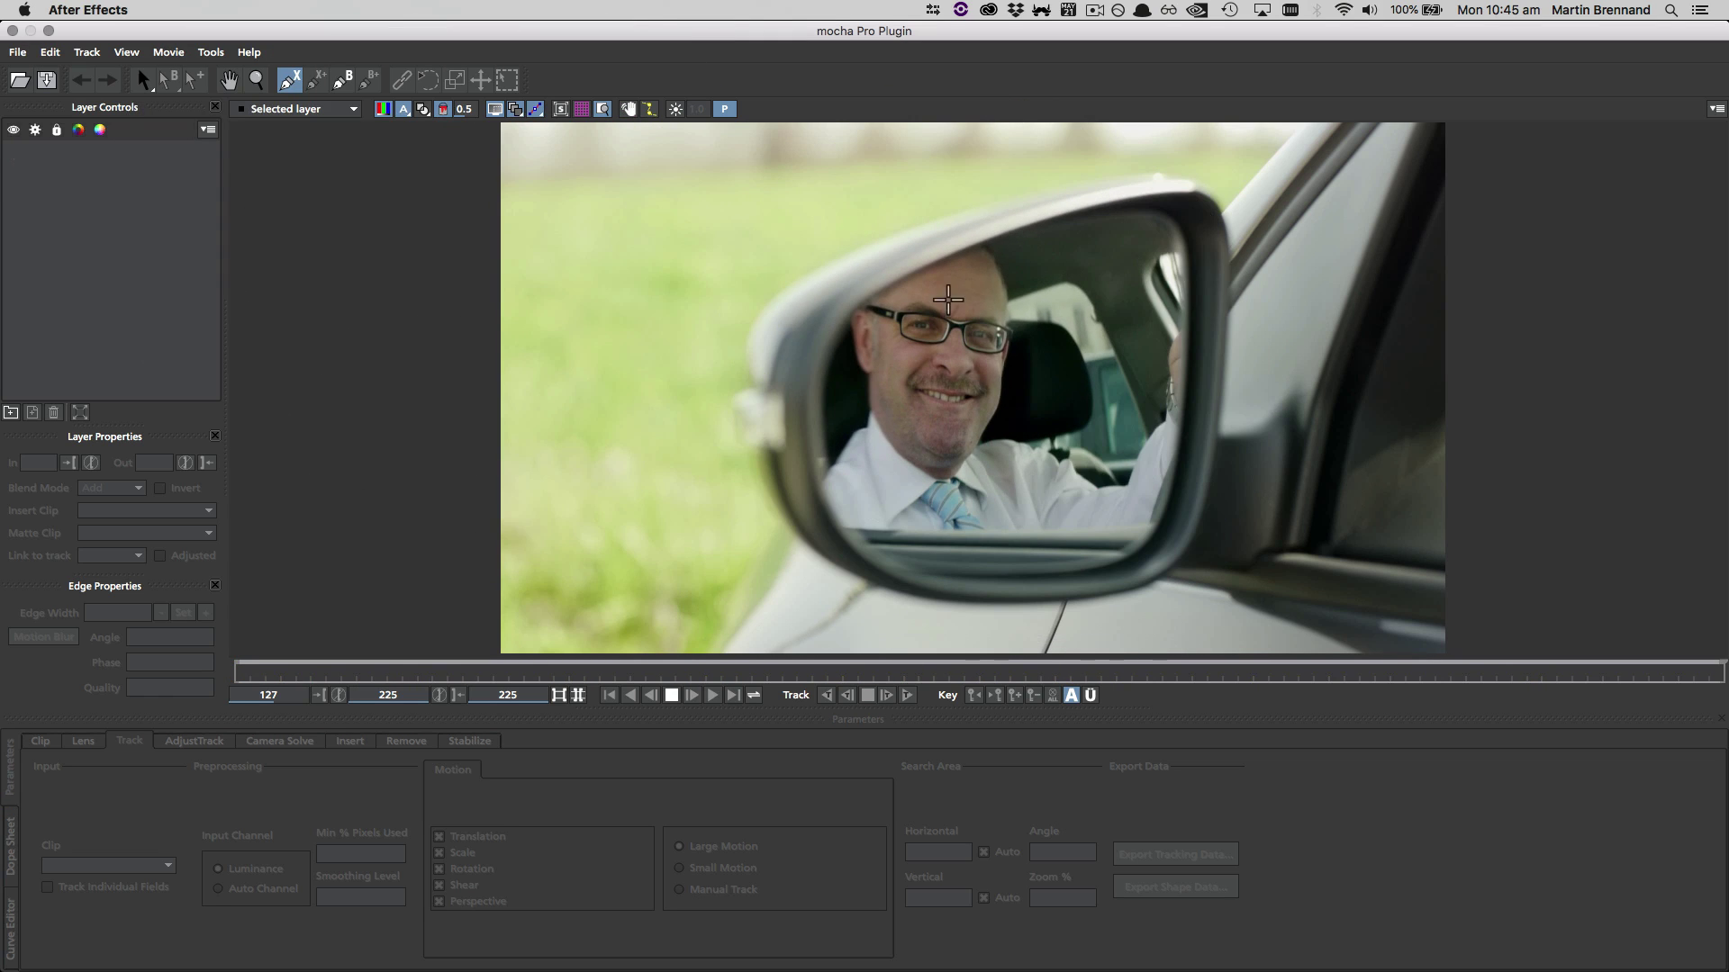
{"action": "left_click", "coordinate": [1007, 317]}
{"action": "left_click", "coordinate": [902, 296]}
{"action": "left_click", "coordinate": [888, 312]}
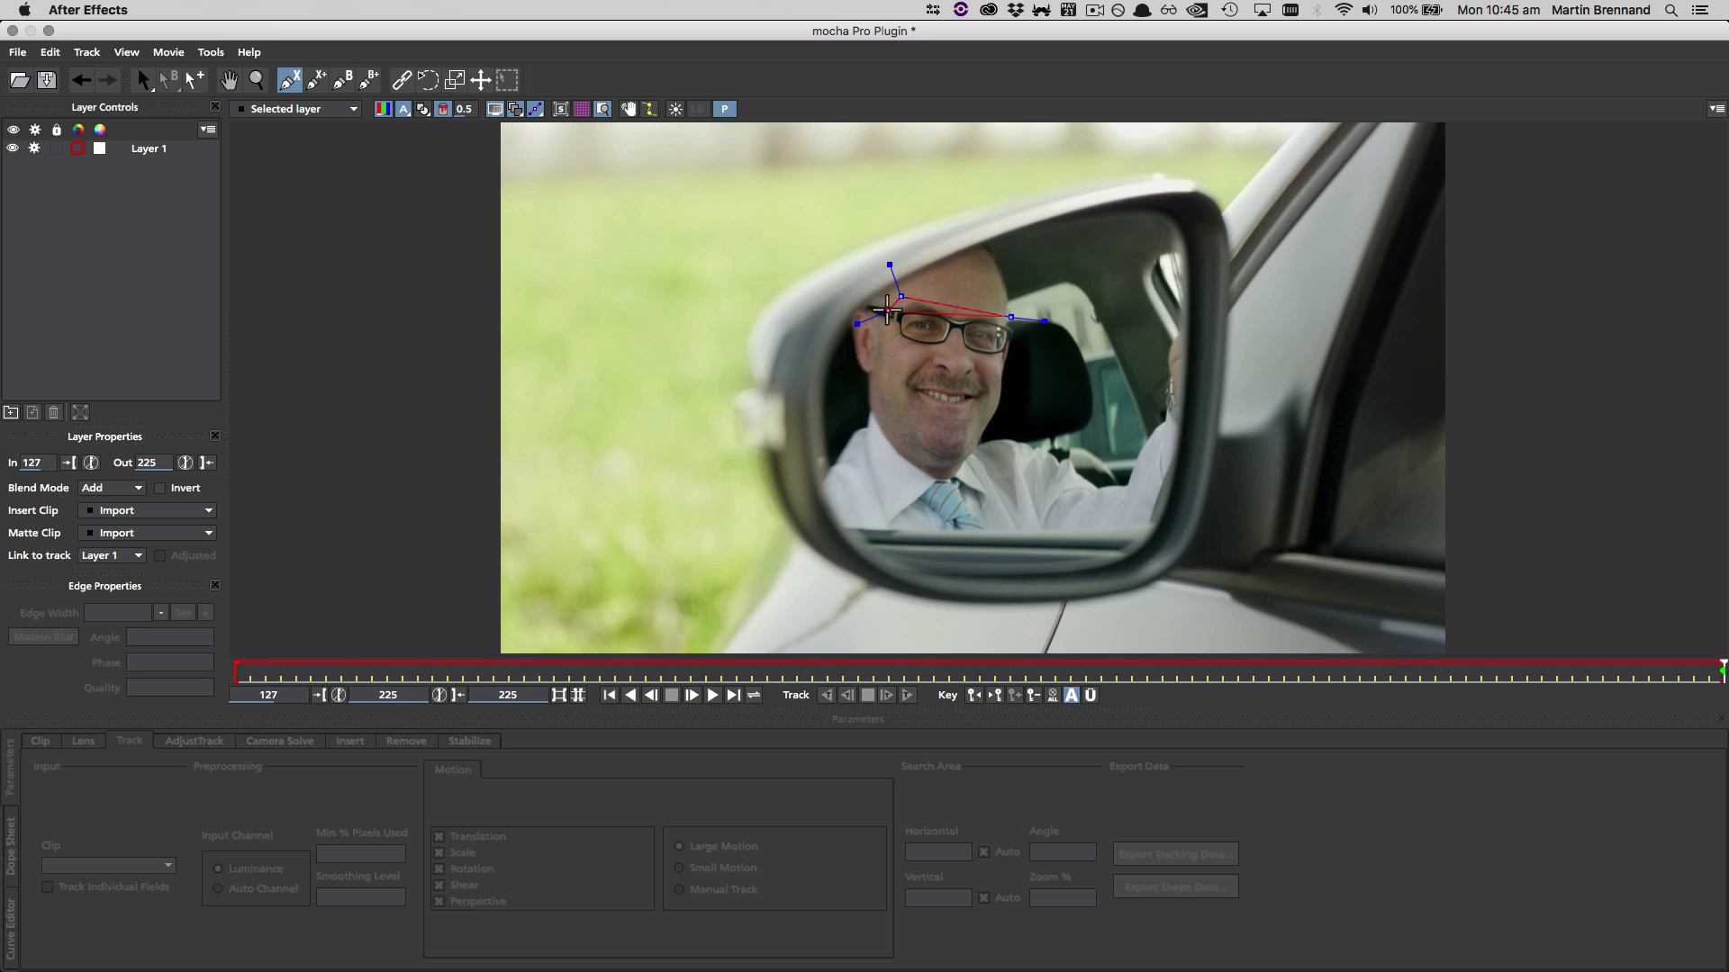
{"action": "left_click", "coordinate": [883, 365]}
{"action": "left_click", "coordinate": [907, 437]}
{"action": "left_click", "coordinate": [938, 458]}
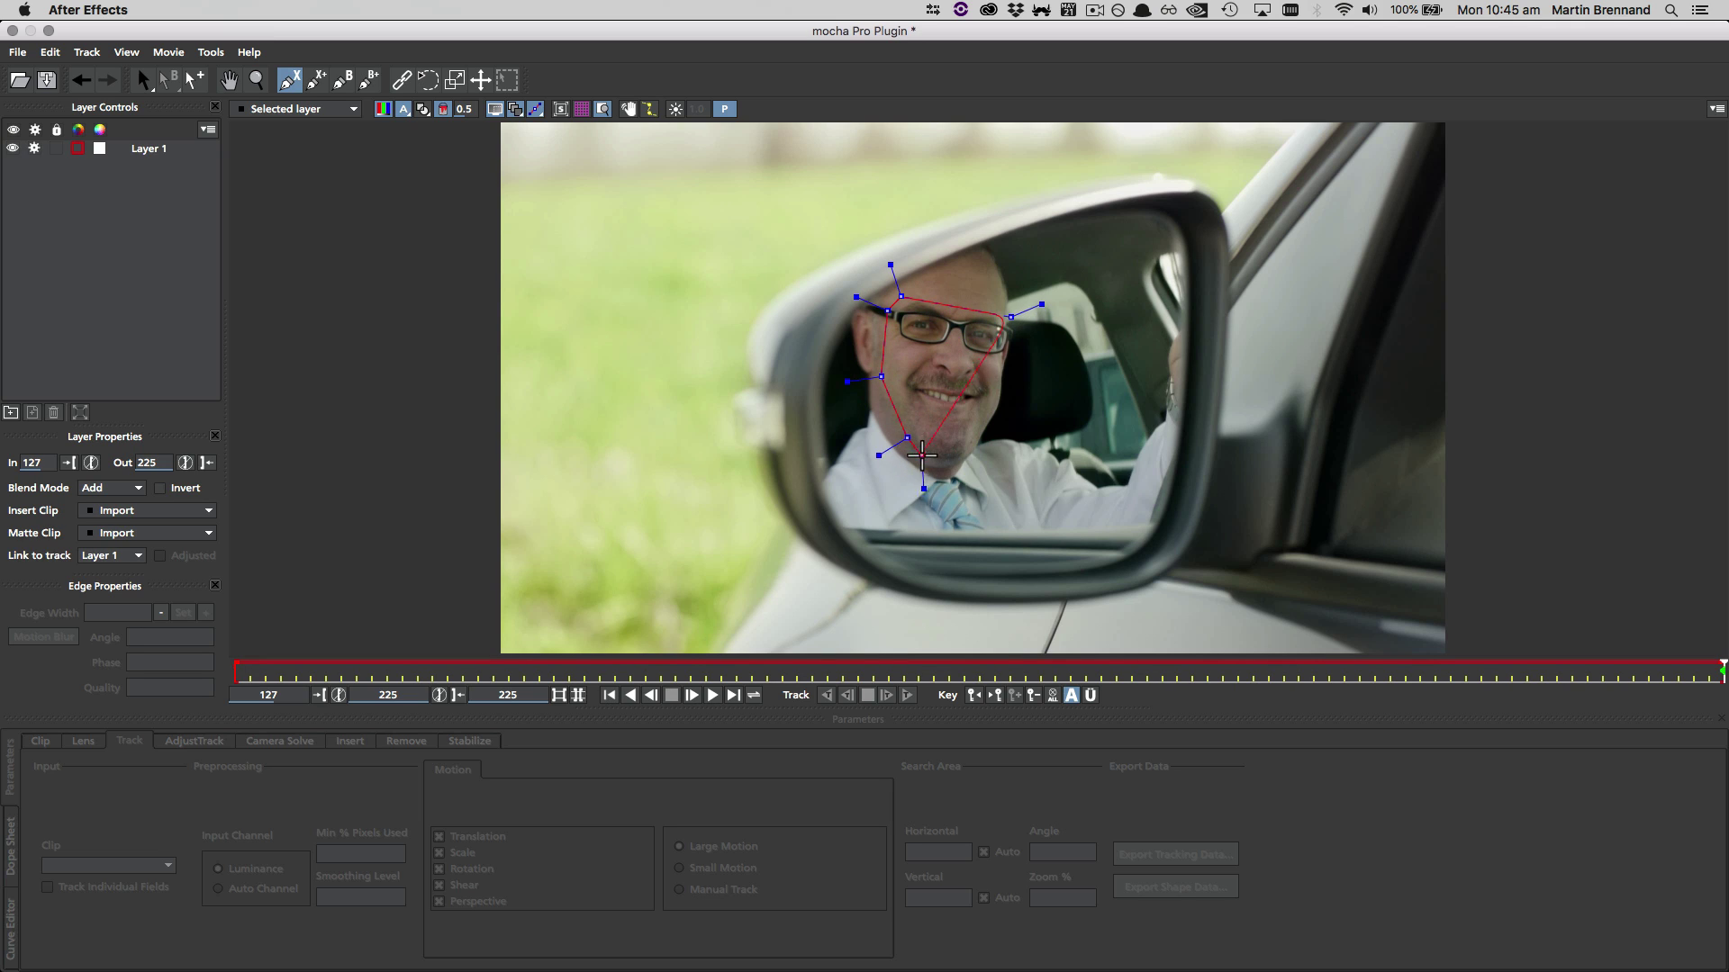
{"action": "left_click", "coordinate": [973, 452]}
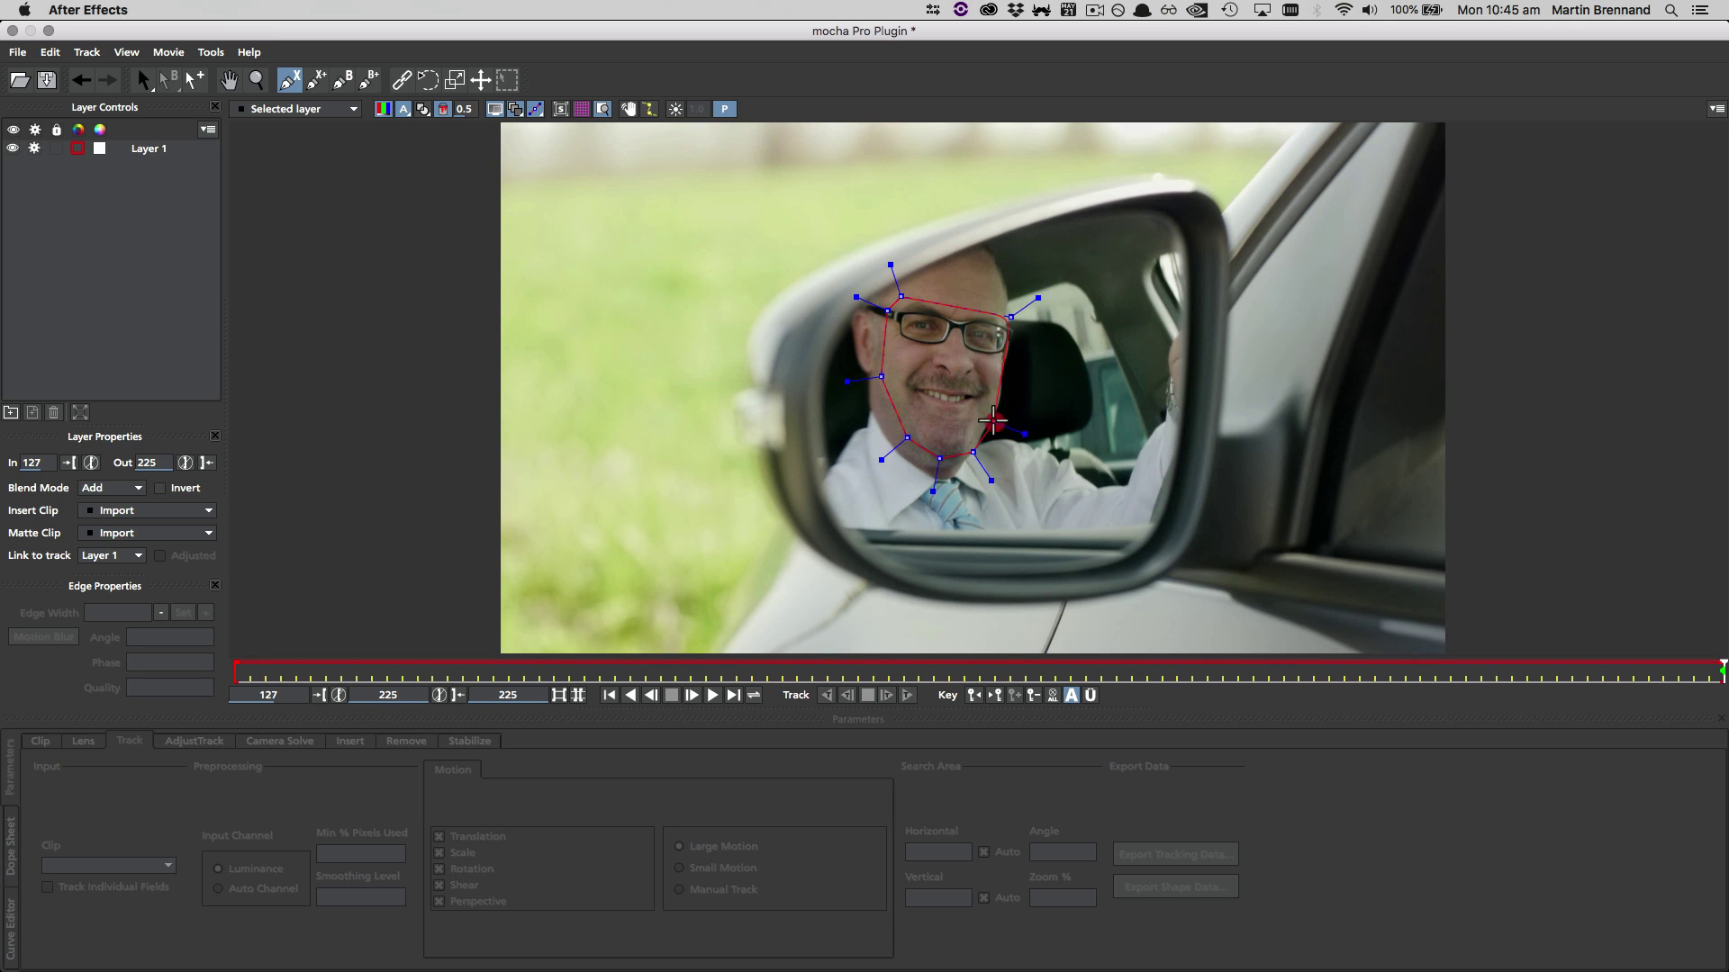
{"action": "left_click", "coordinate": [1005, 383]}
{"action": "right_click", "coordinate": [1008, 350]}
{"action": "left_click", "coordinate": [994, 422]}
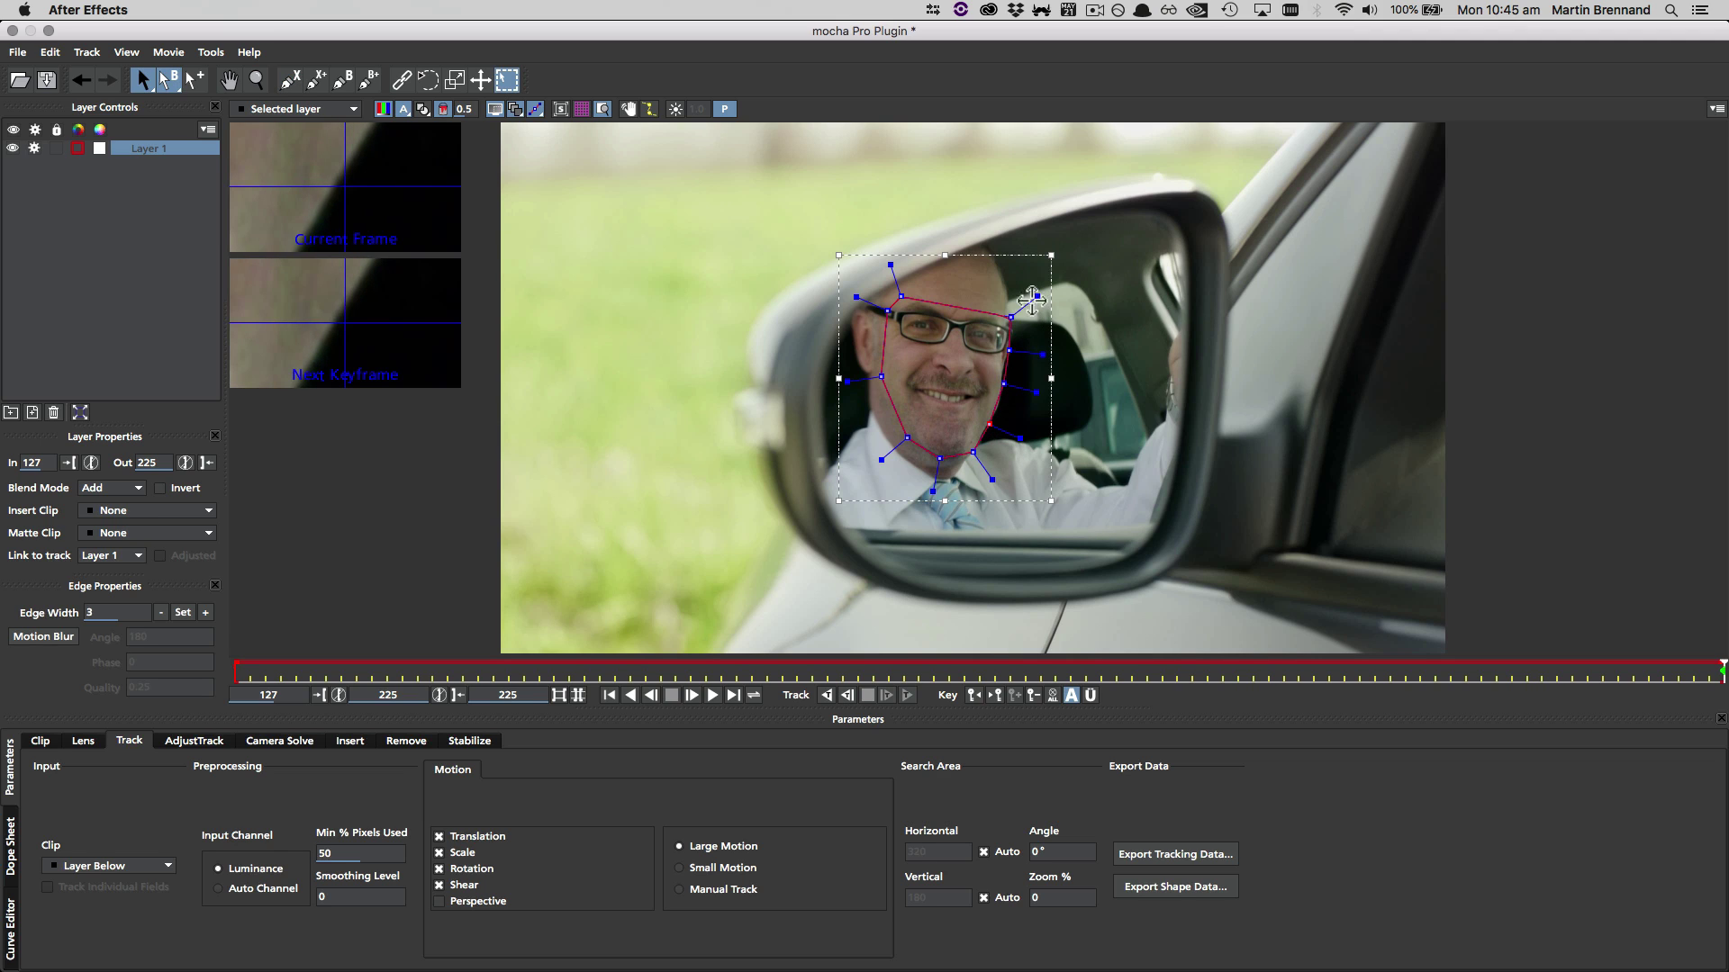
{"action": "left_click_drag", "start_coordinate": [1031, 301], "coordinate": [1033, 303]}
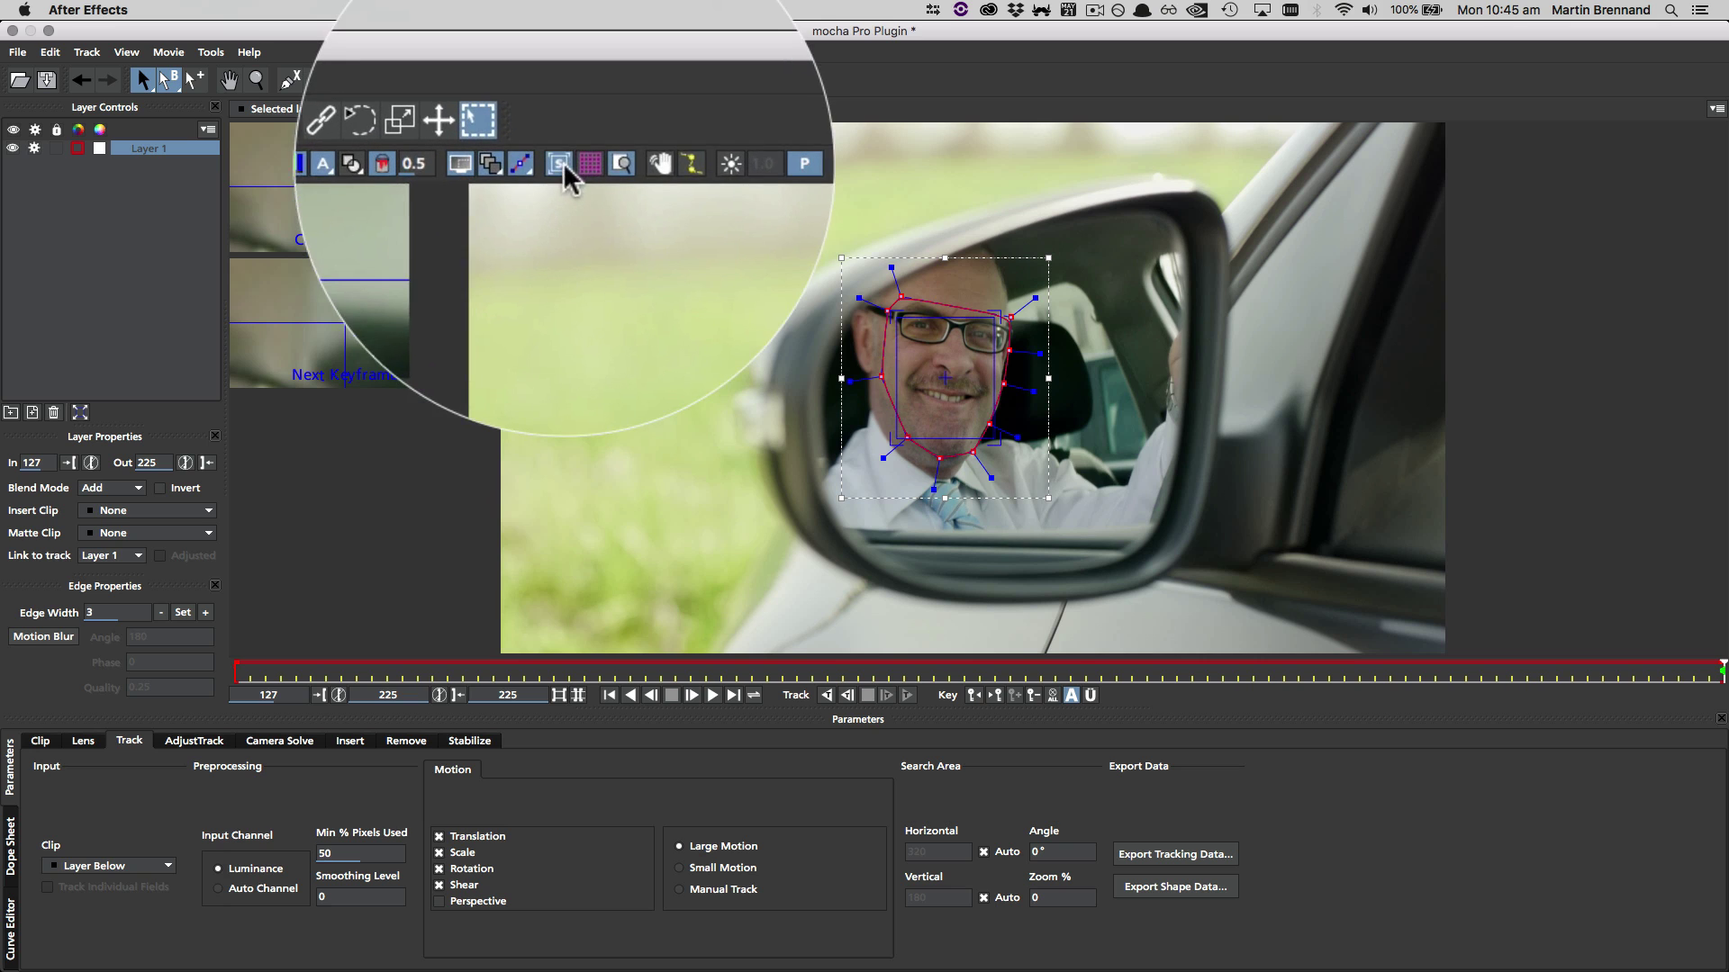
With the surface grid shown, track the face shape backwards from frame 225 to 177 and check it.
{"action": "left_click", "coordinate": [582, 109]}
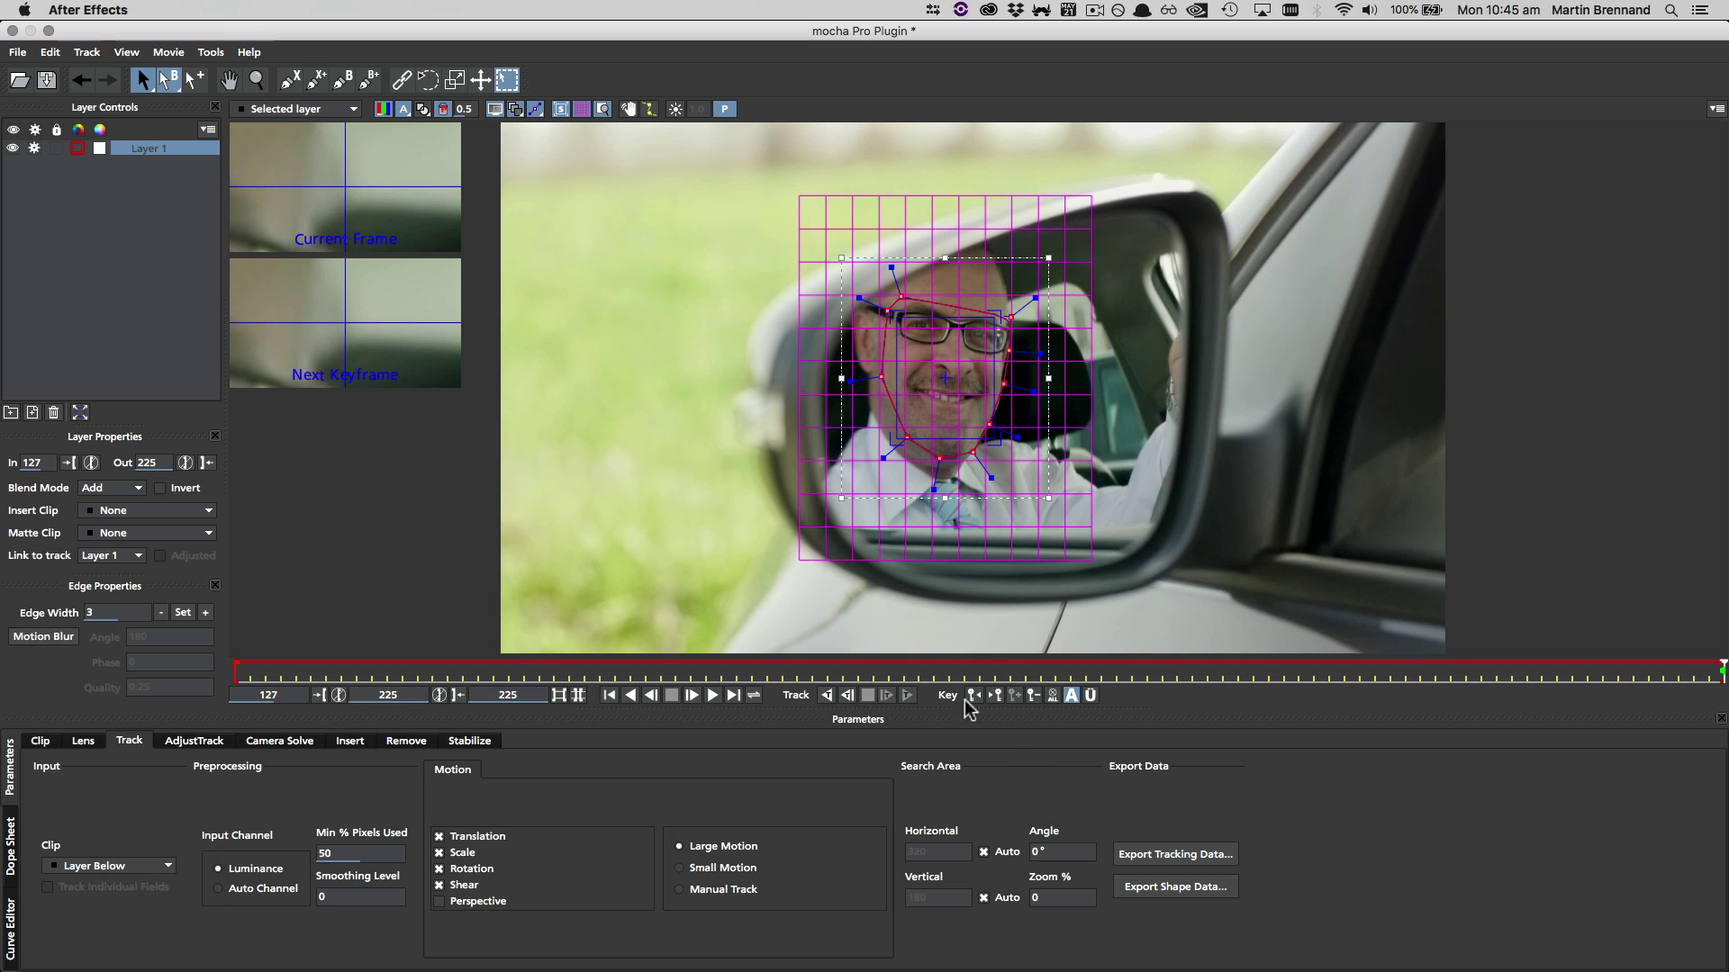
{"action": "left_click", "coordinate": [827, 694]}
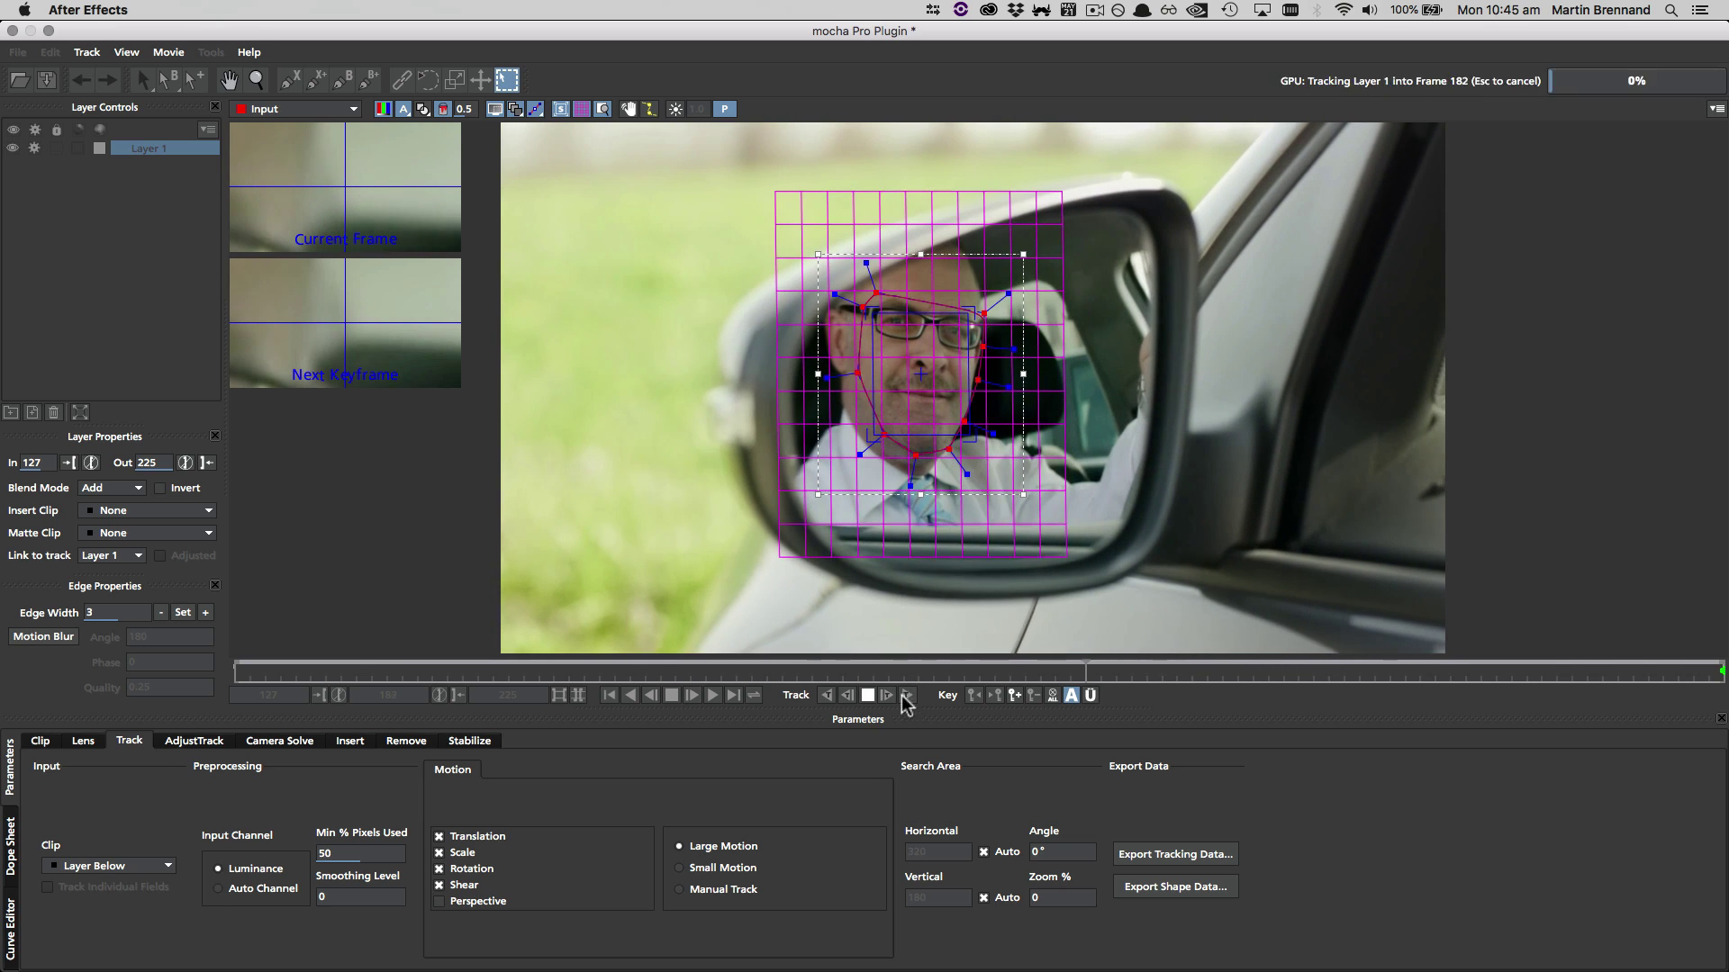
{"action": "left_click", "coordinate": [869, 698]}
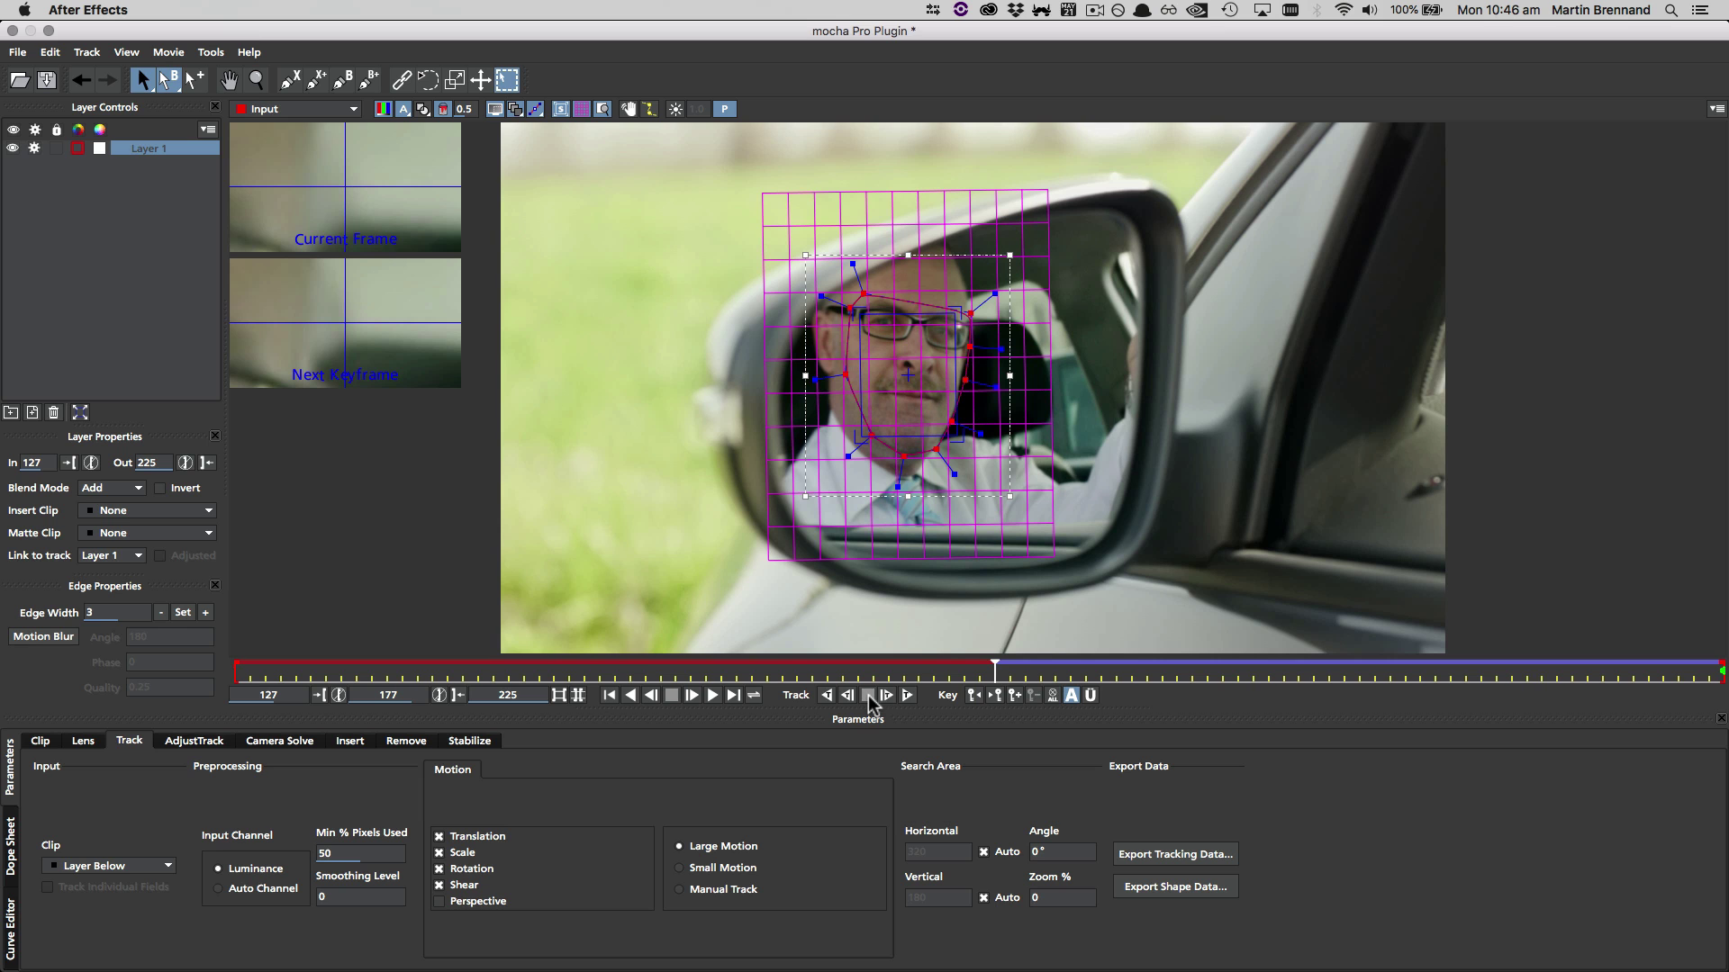
{"action": "left_click_drag", "start_coordinate": [991, 667], "coordinate": [1085, 687]}
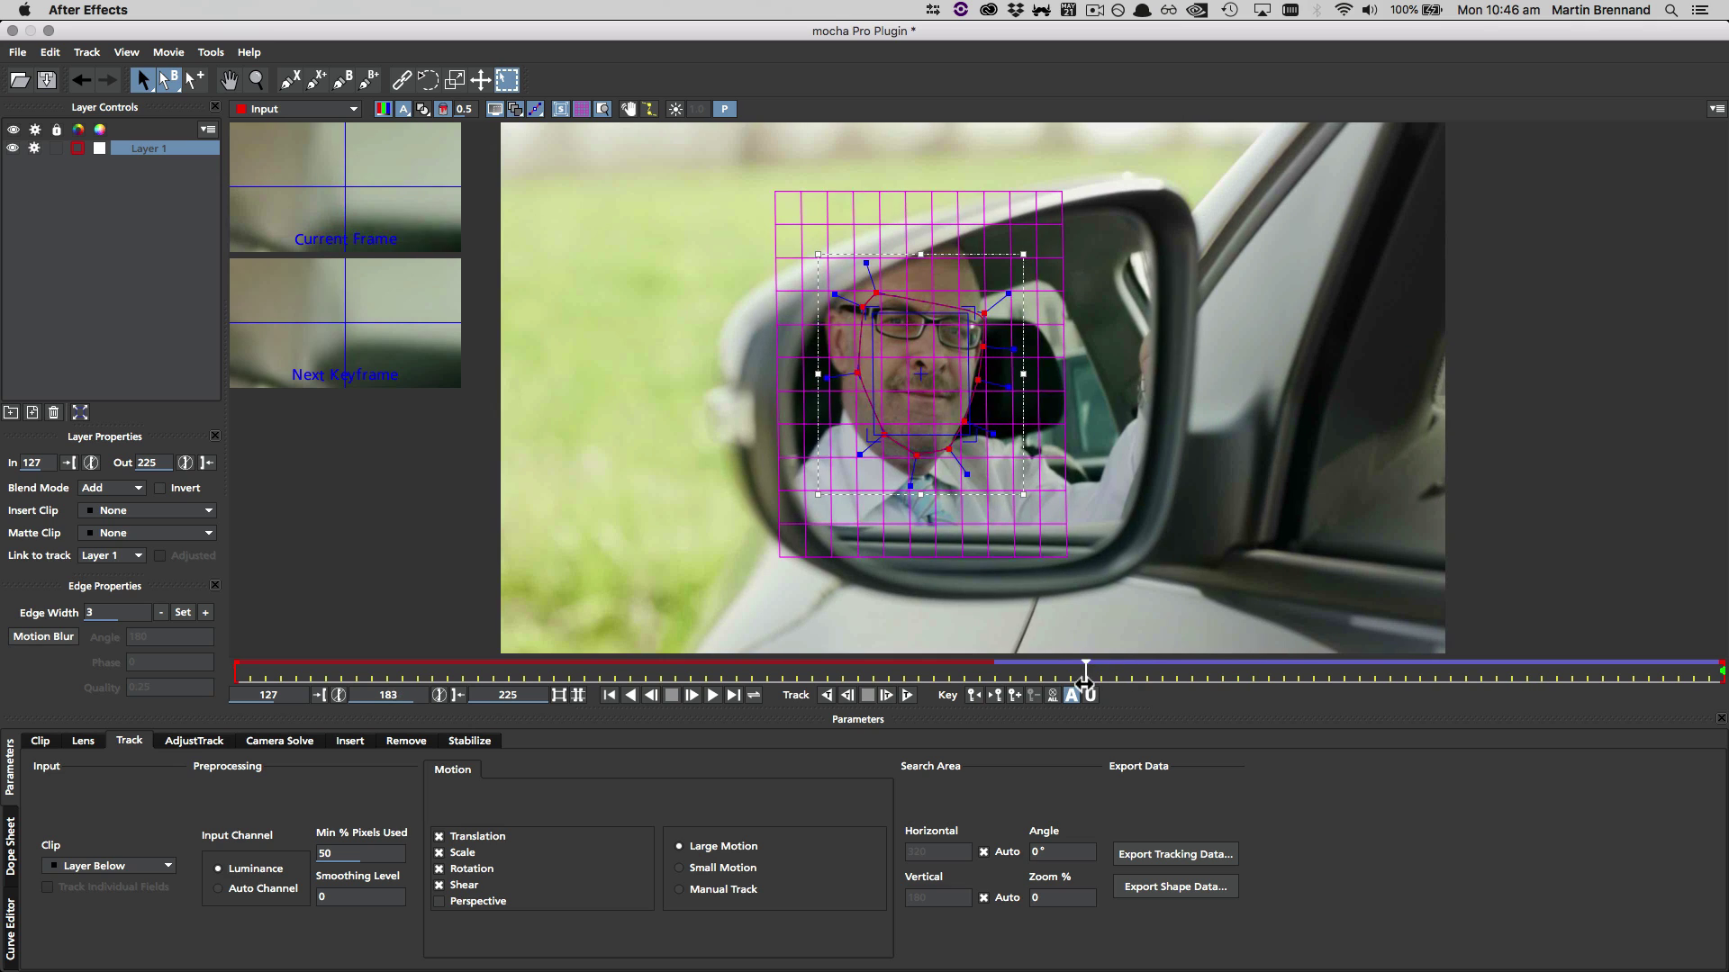
Hide the grid and surface overlays and set Layer 1's In point to frame 185.
{"action": "left_click", "coordinate": [580, 110]}
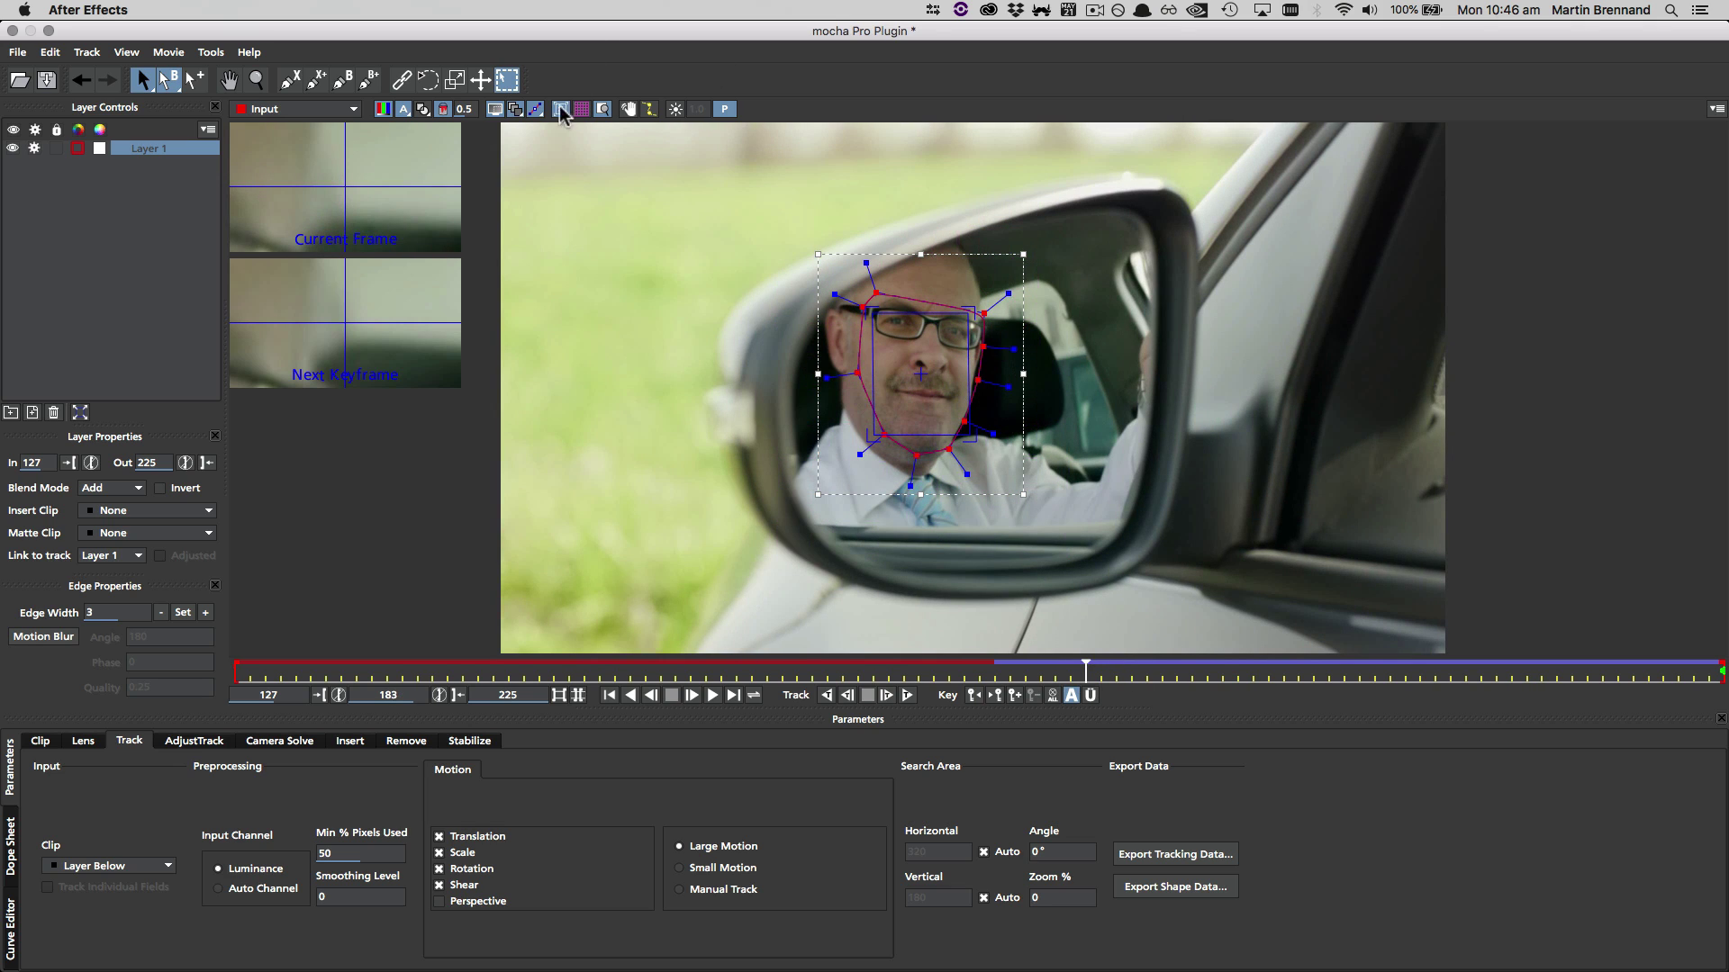
{"action": "left_click", "coordinate": [561, 110]}
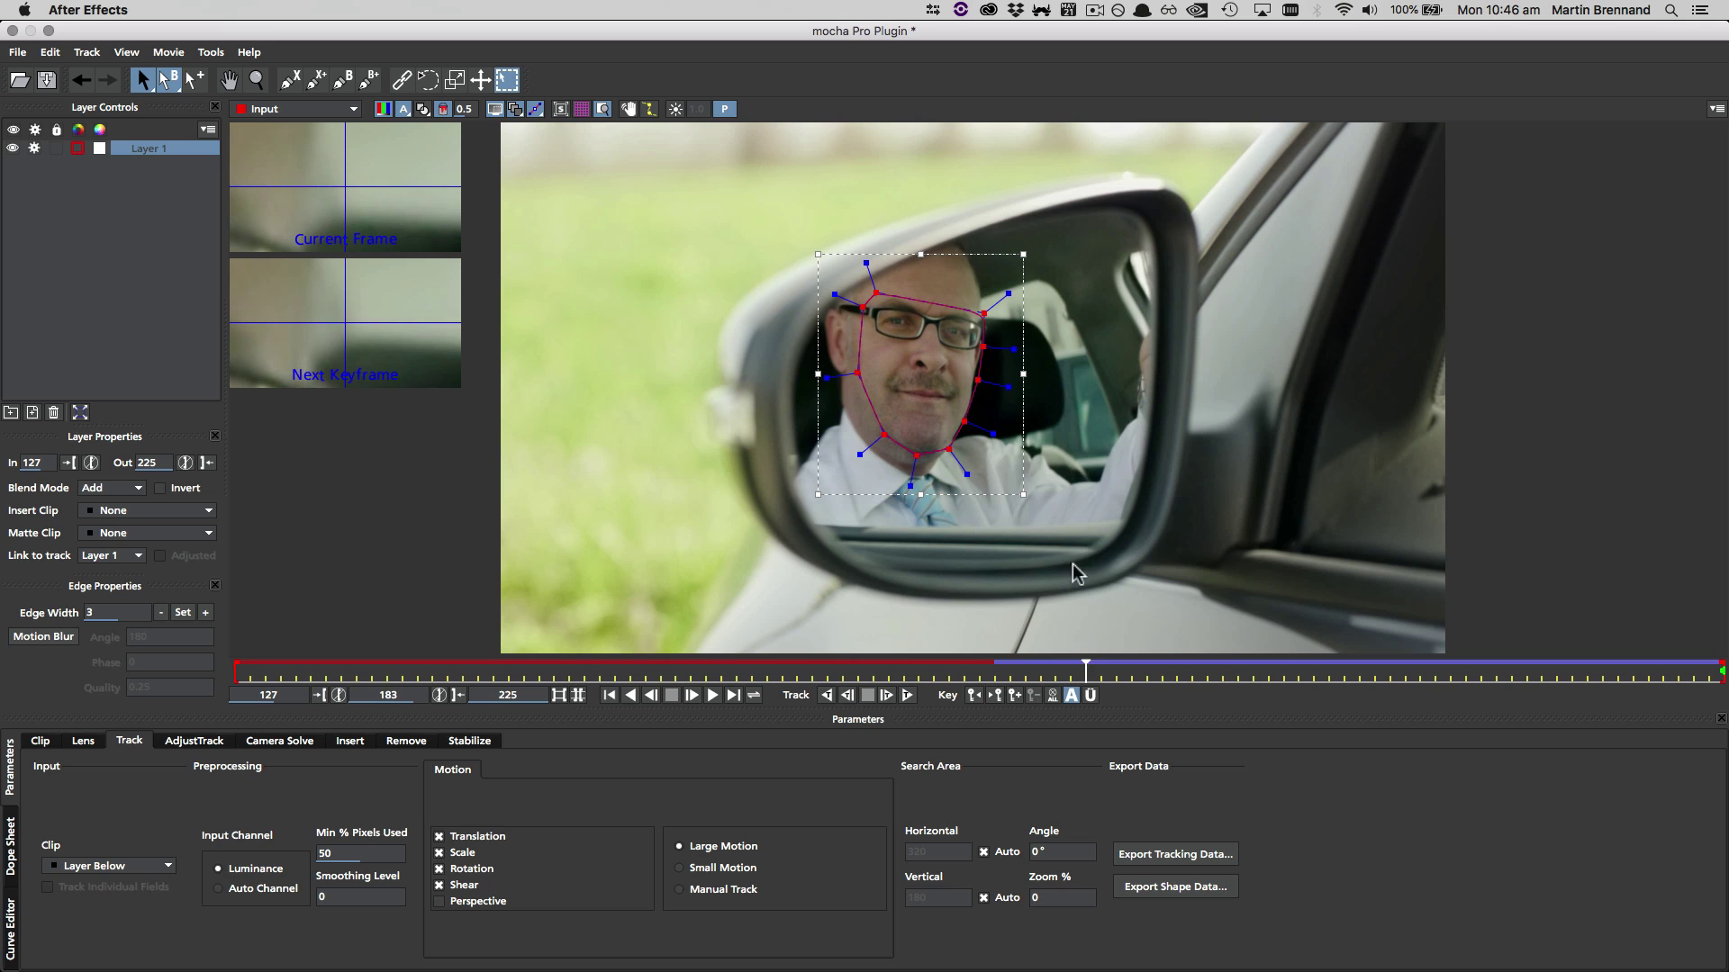
{"action": "mouse_move", "coordinate": [1086, 671]}
{"action": "left_mouse_down"}
{"action": "mouse_move", "coordinate": [1147, 673]}
{"action": "mouse_move", "coordinate": [1115, 675]}
{"action": "left_mouse_up"}
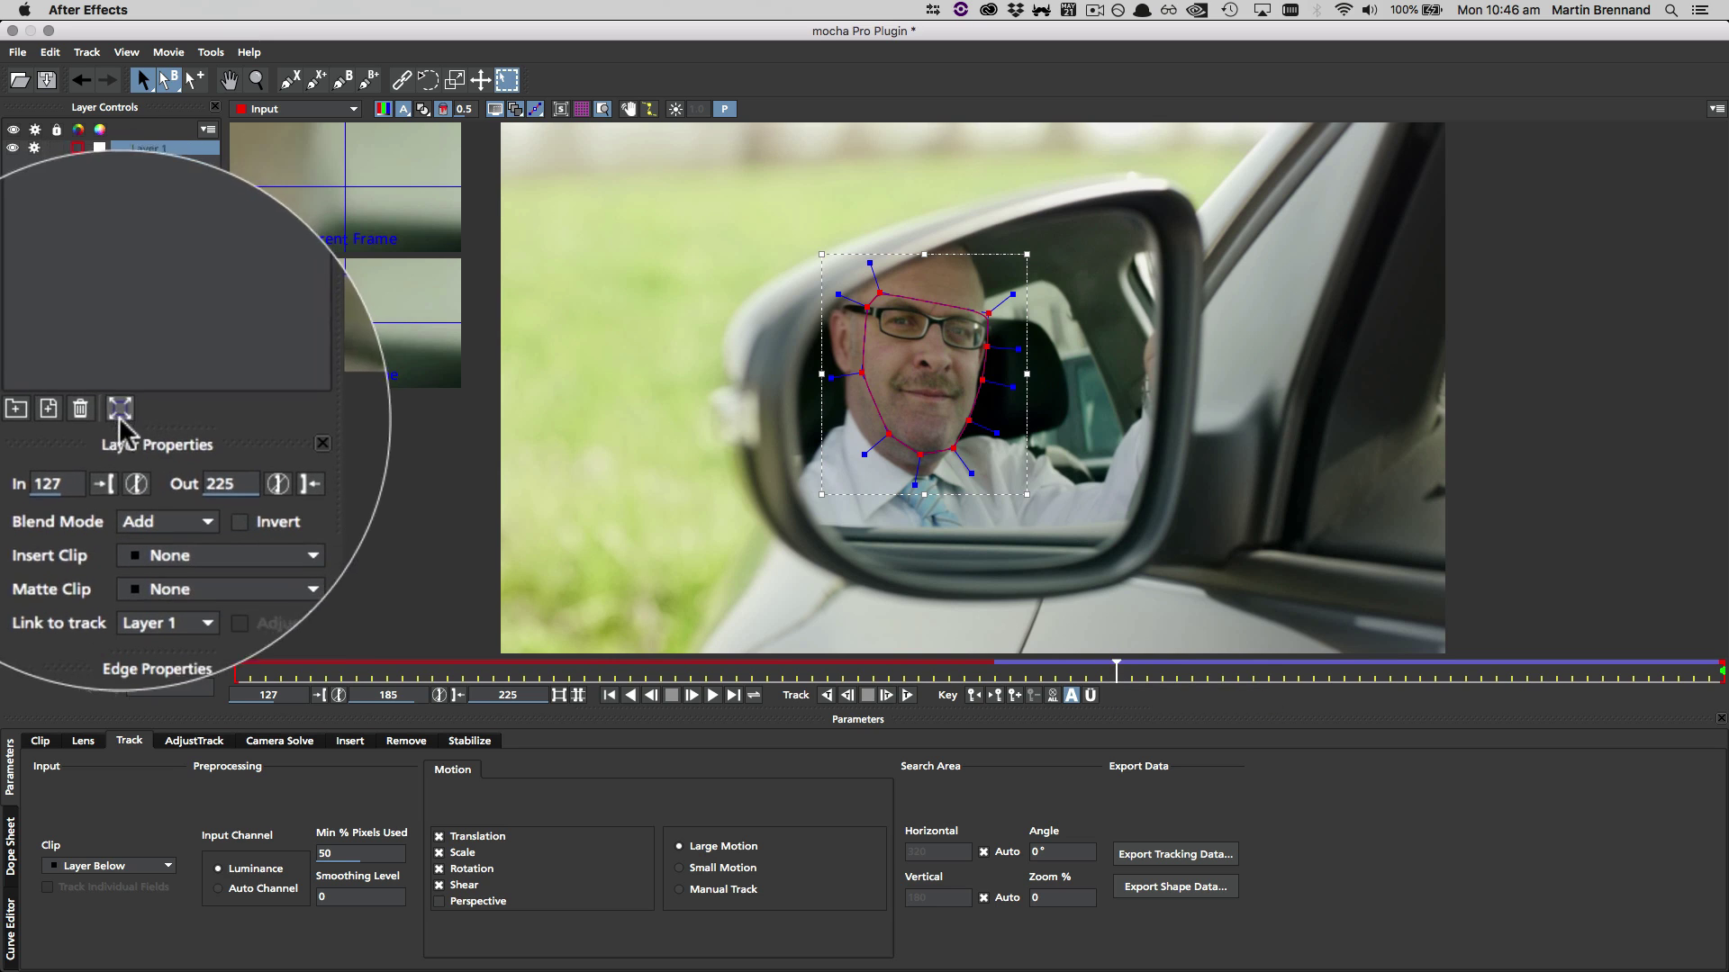
{"action": "left_click", "coordinate": [69, 463]}
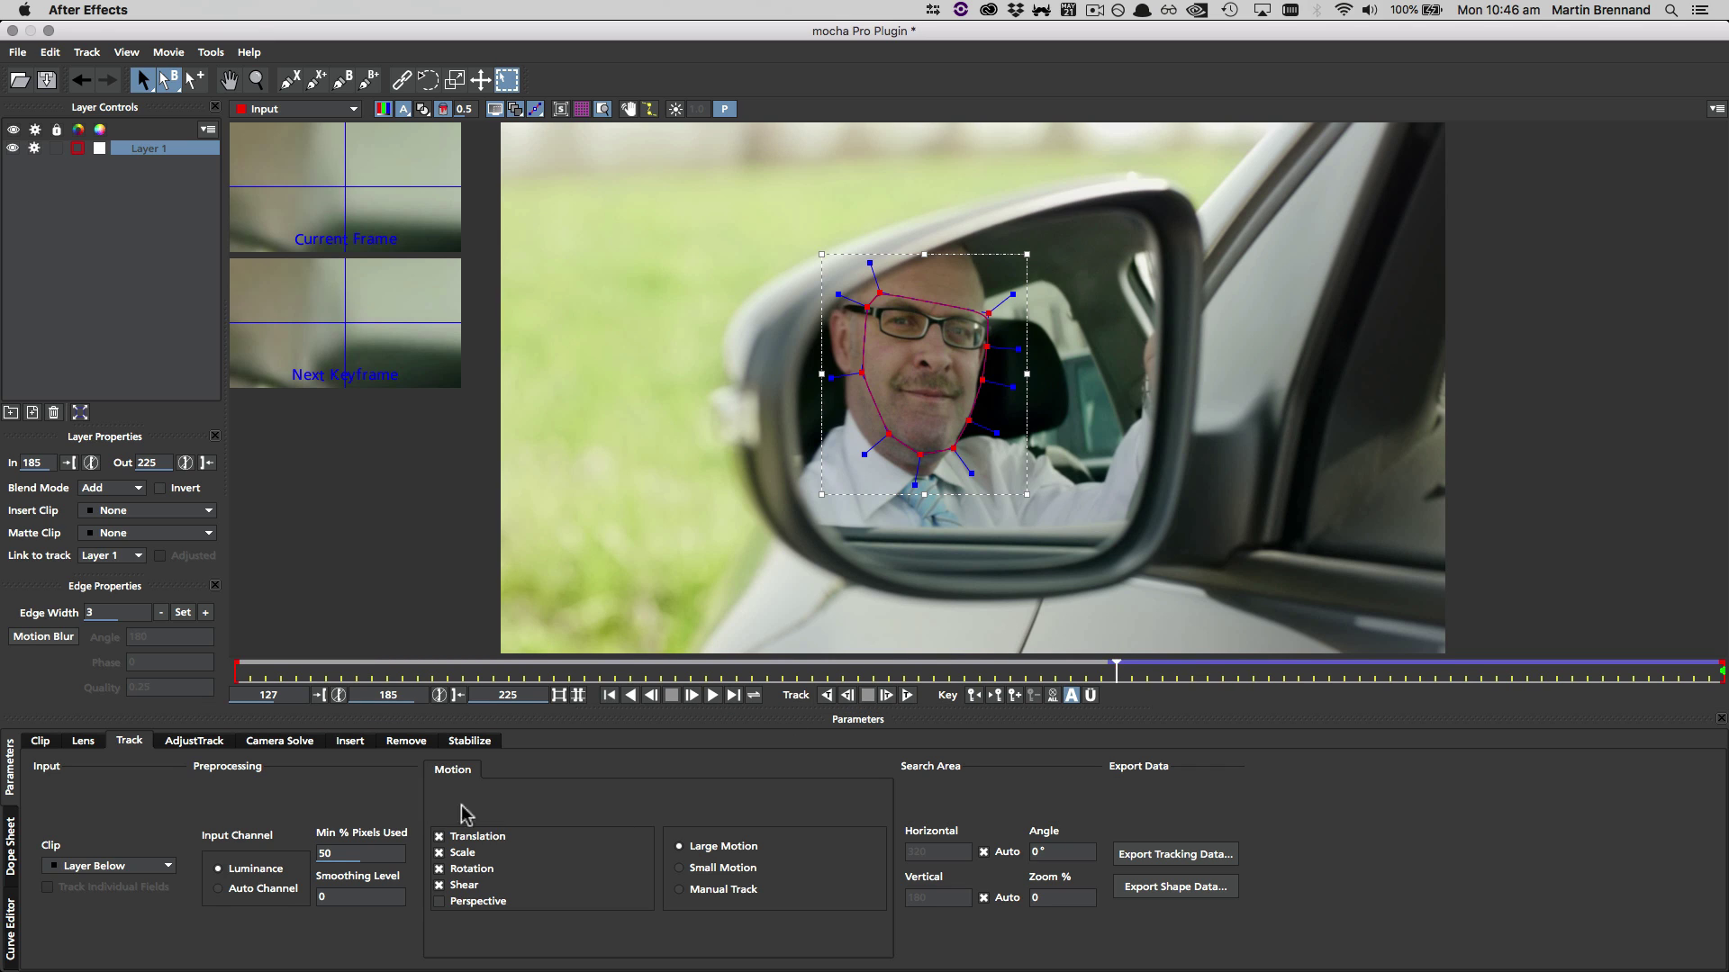
Create a clean plate from the current frame, saving it over Smile We Like.TIFF in V5.6.0.
{"action": "left_click", "coordinate": [402, 711]}
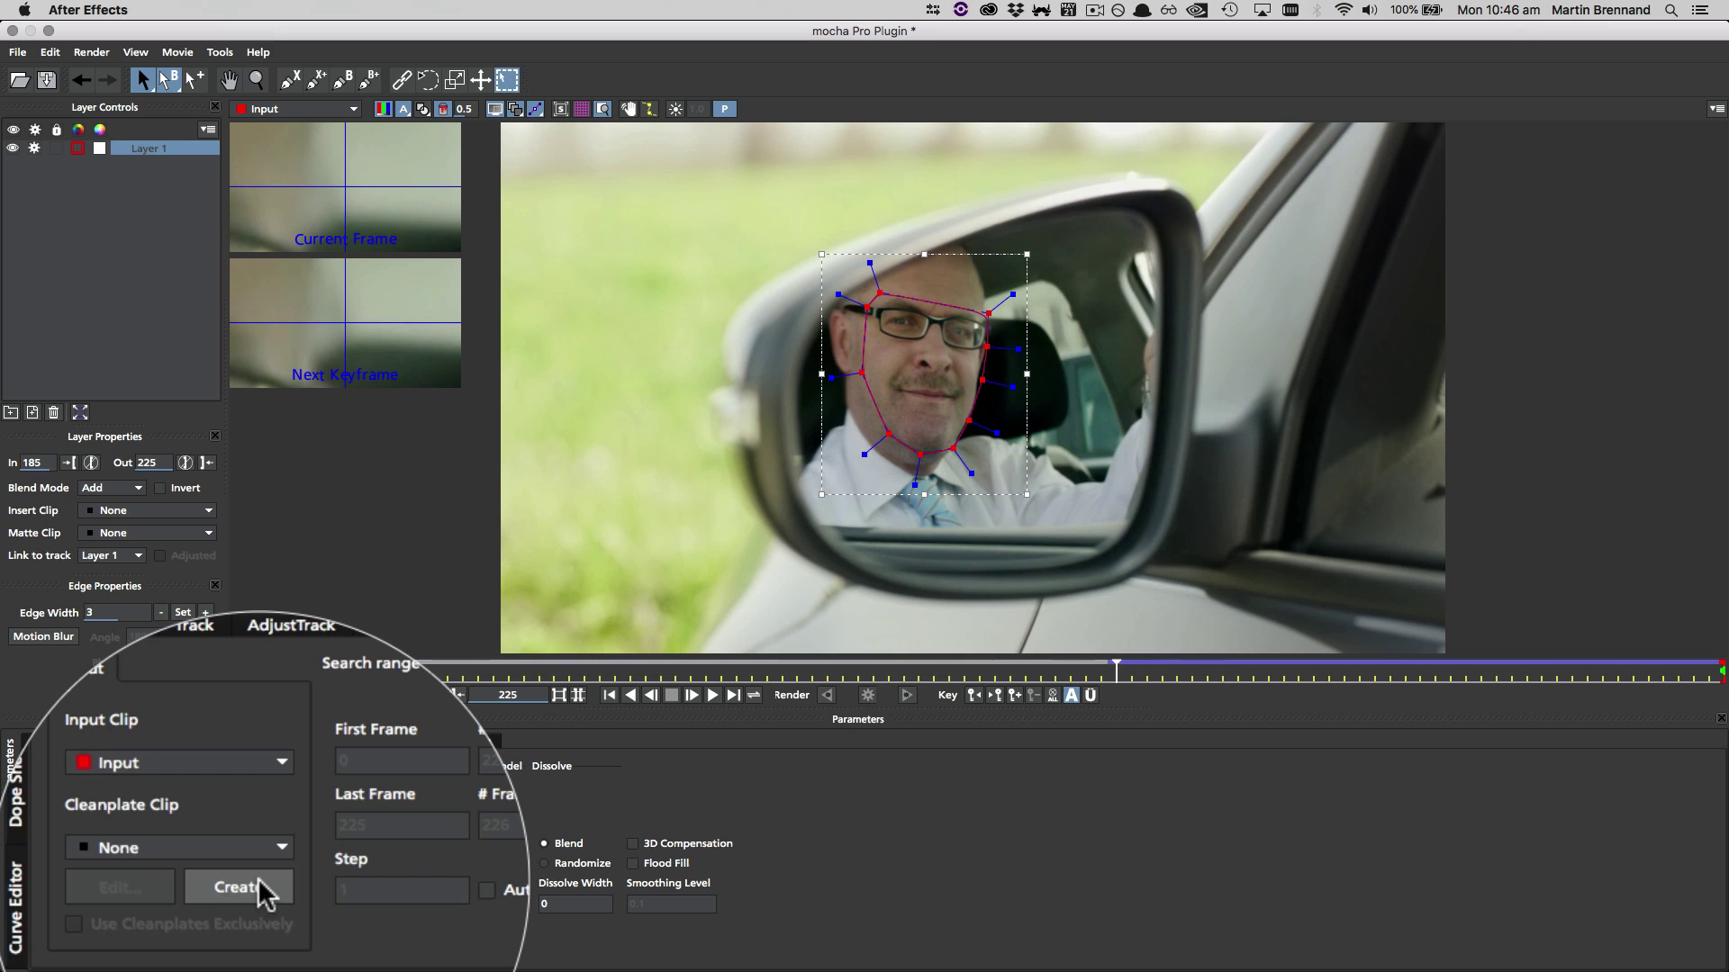
{"action": "left_click", "coordinate": [169, 916]}
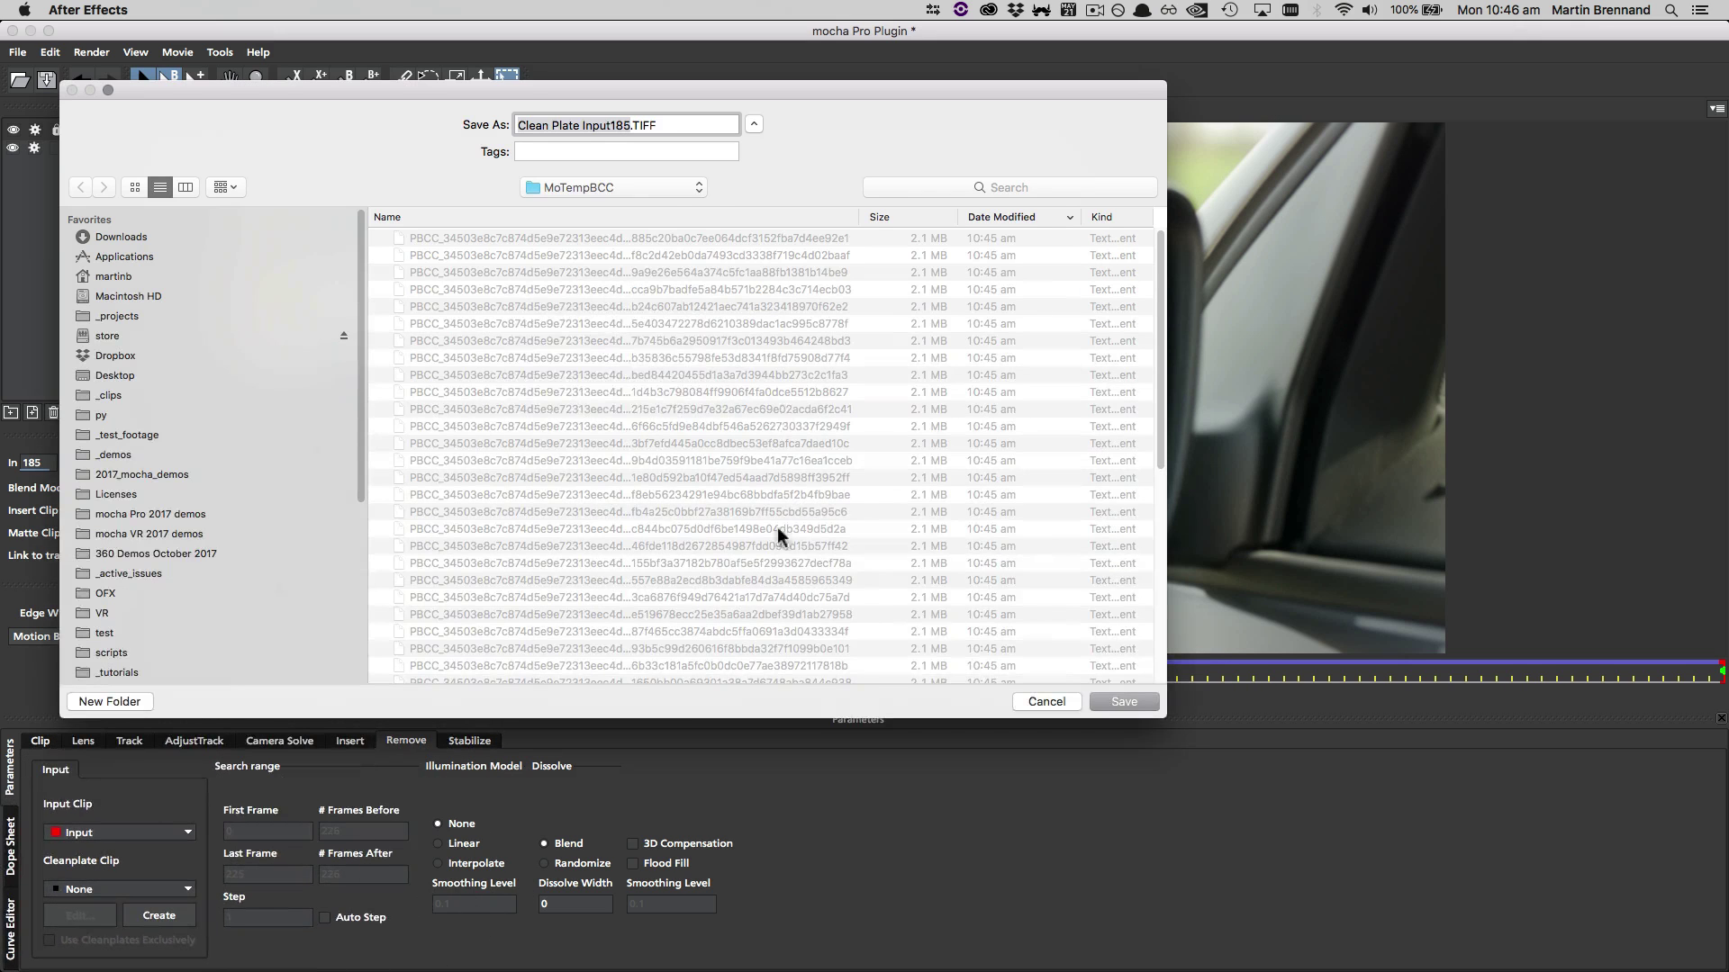
{"action": "left_click", "coordinate": [657, 189]}
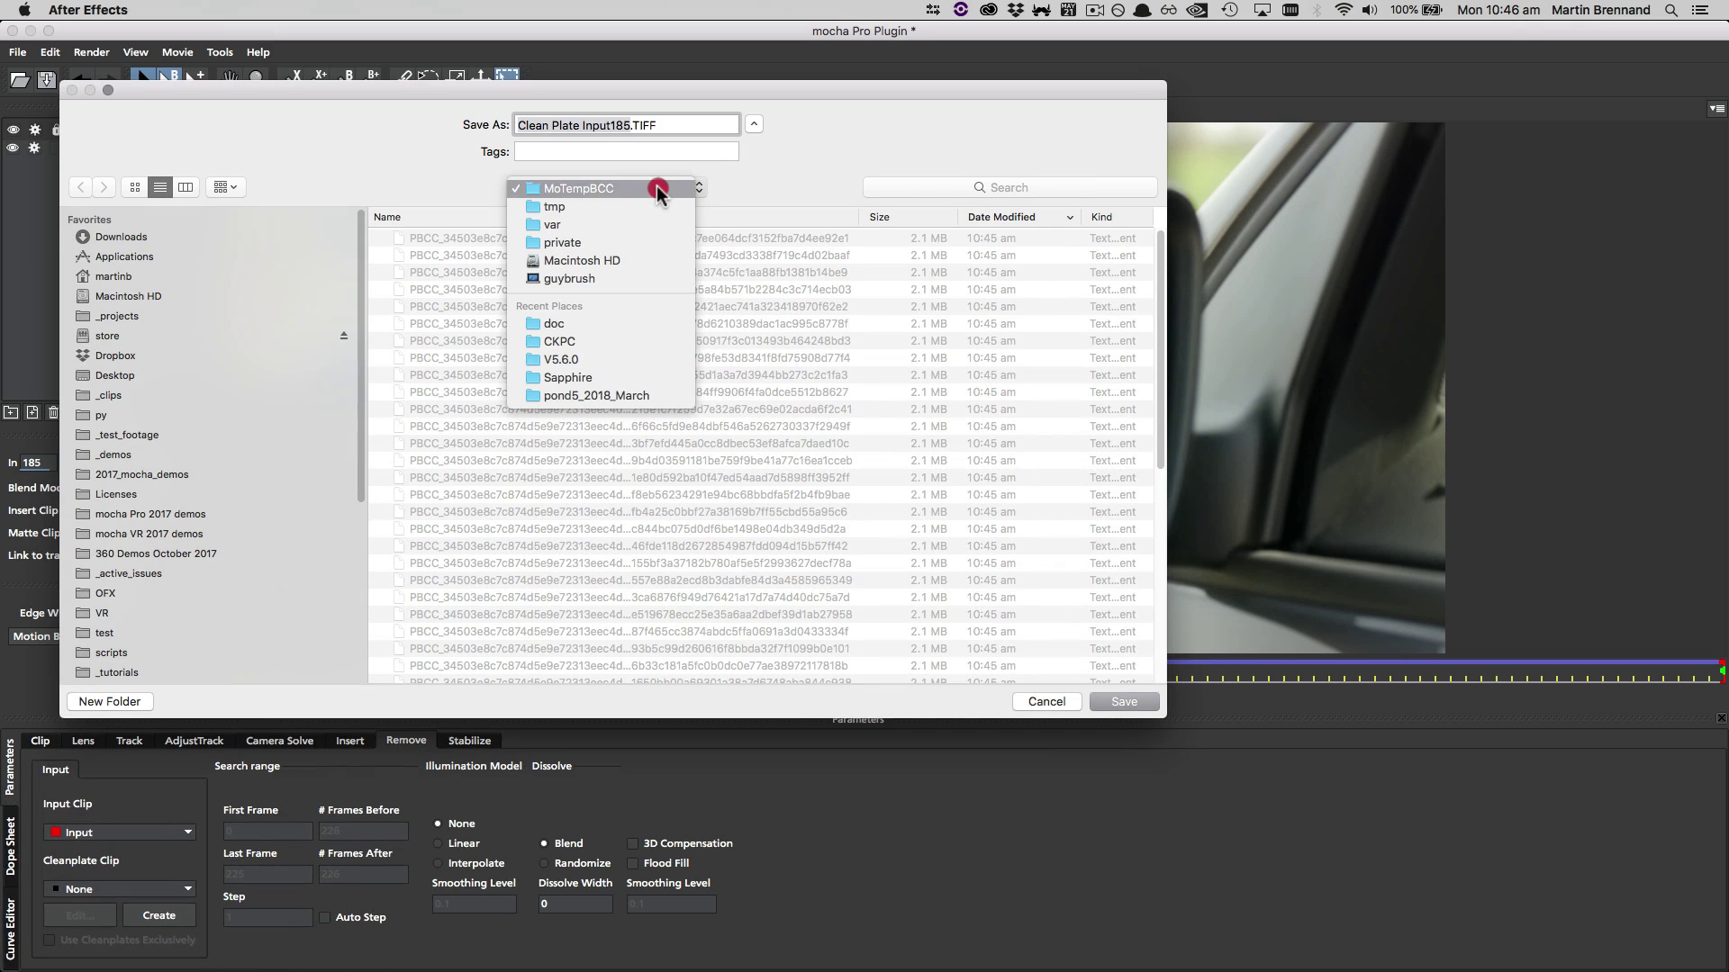
{"action": "left_click", "coordinate": [591, 363]}
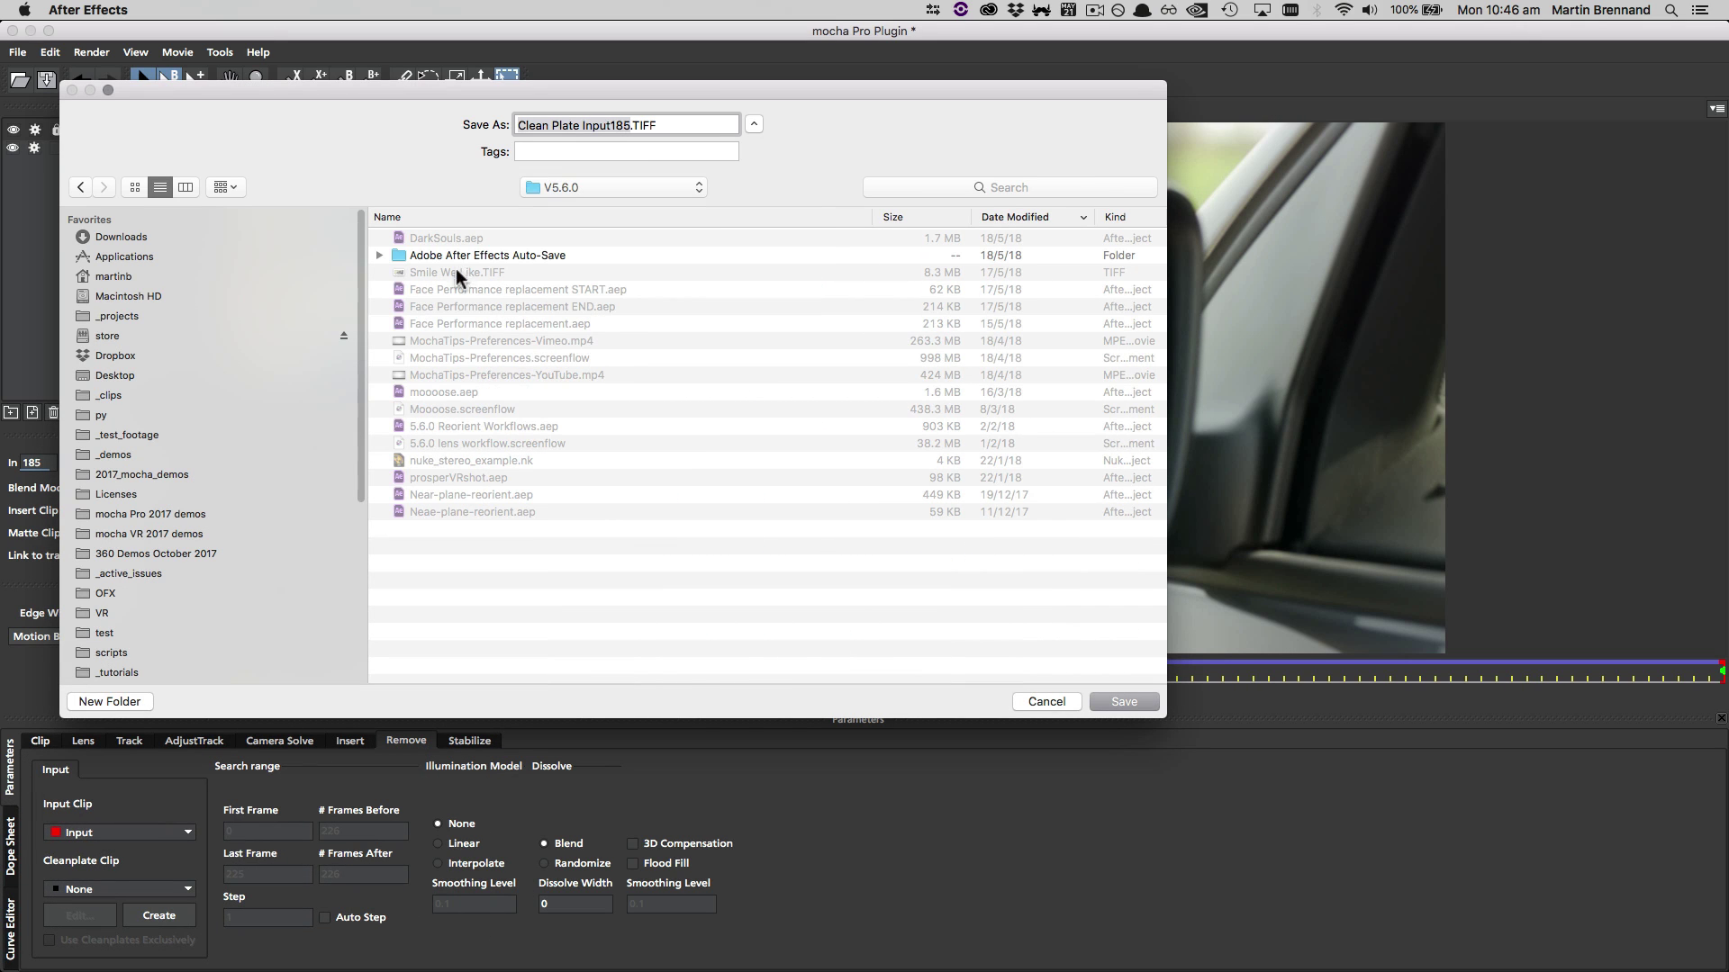
{"action": "left_click", "coordinate": [456, 271]}
{"action": "left_click", "coordinate": [1123, 700]}
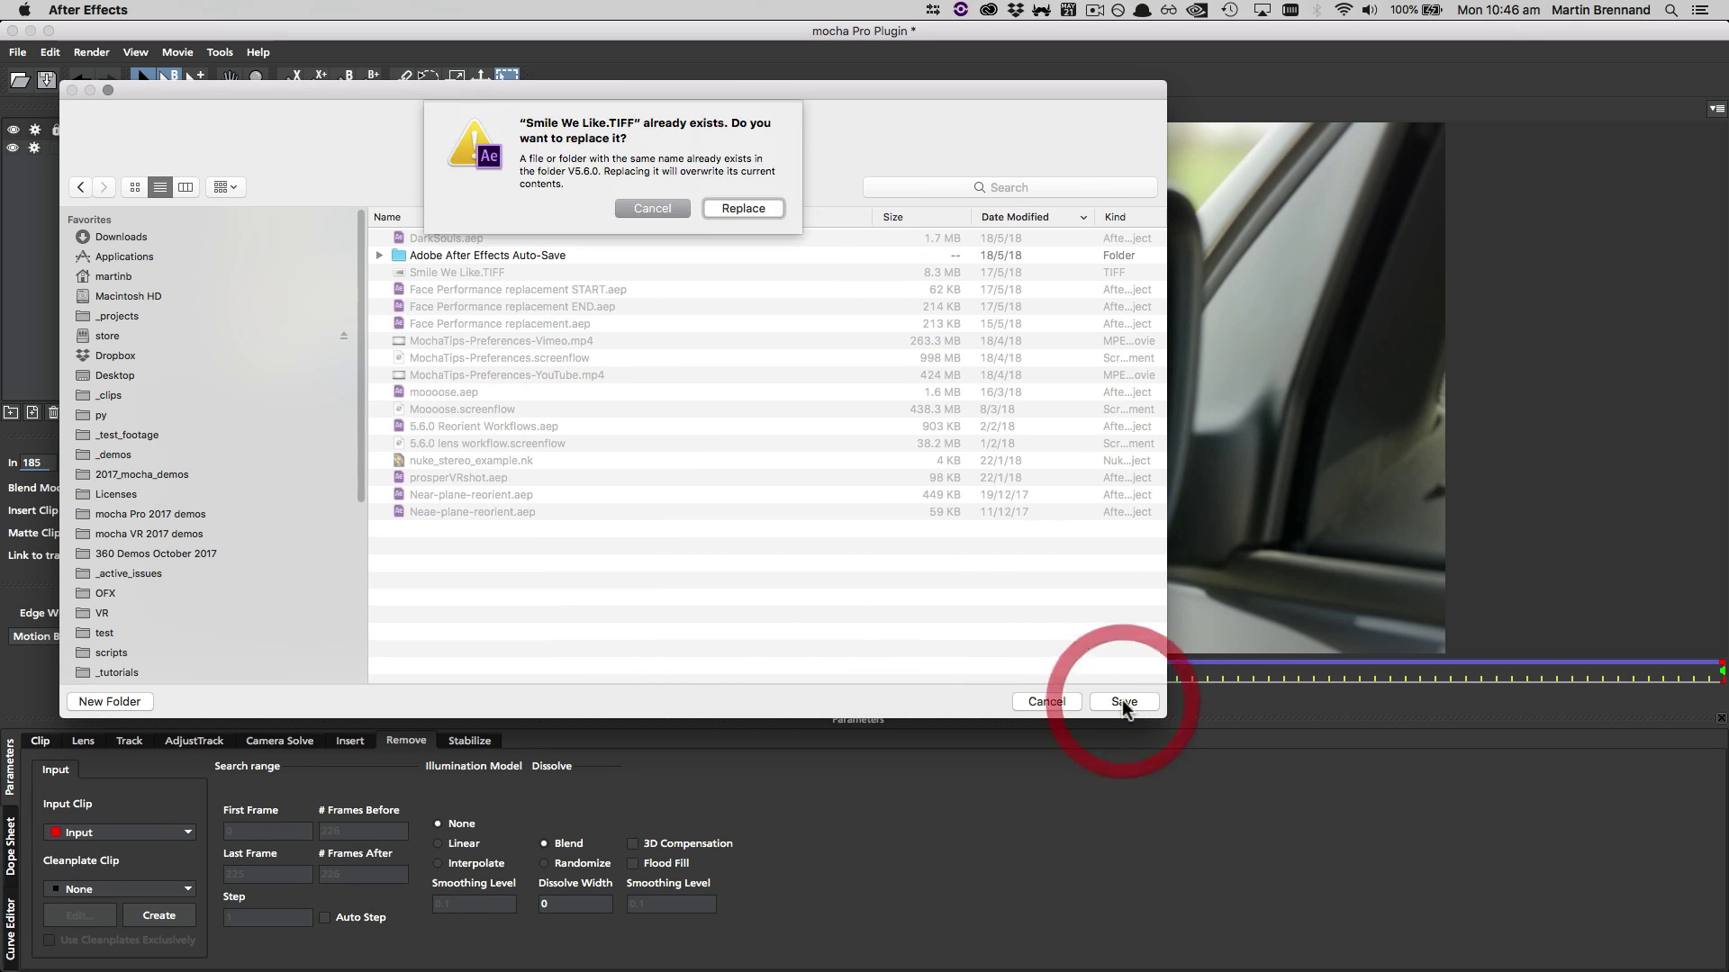
{"action": "left_click", "coordinate": [744, 205]}
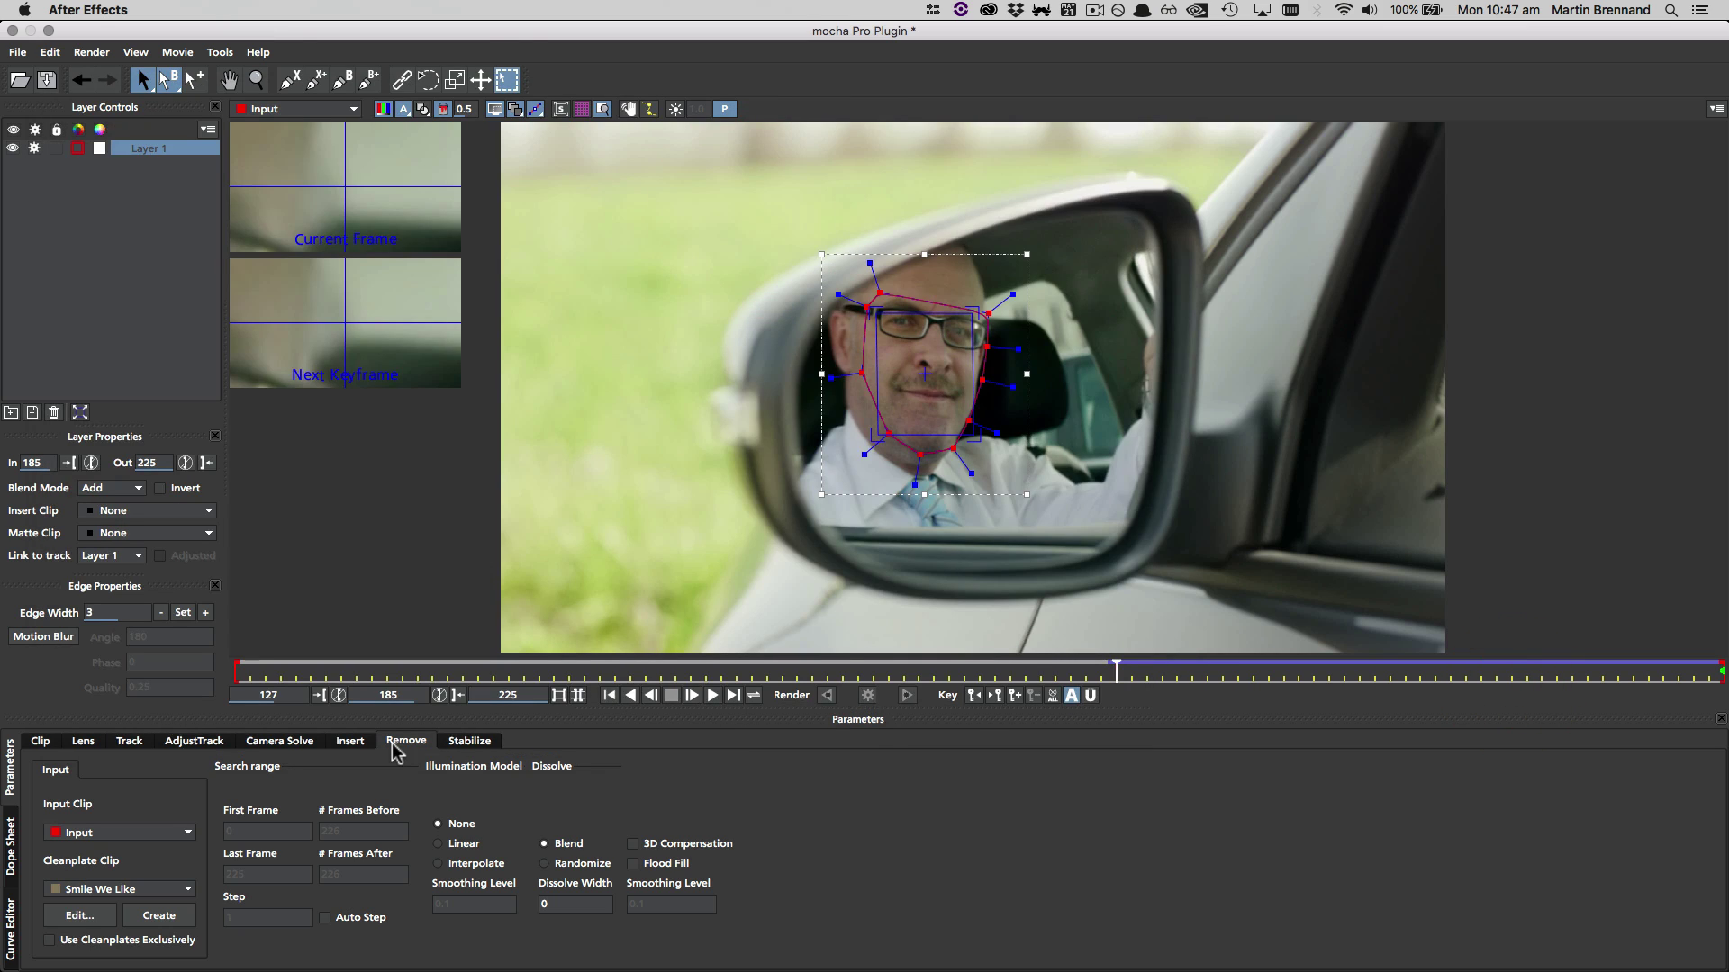
Review the clean plate, then import Smile We Like.TIFF as Layer 1's insert clip, Smile We Like 2.
{"action": "left_click", "coordinate": [80, 915]}
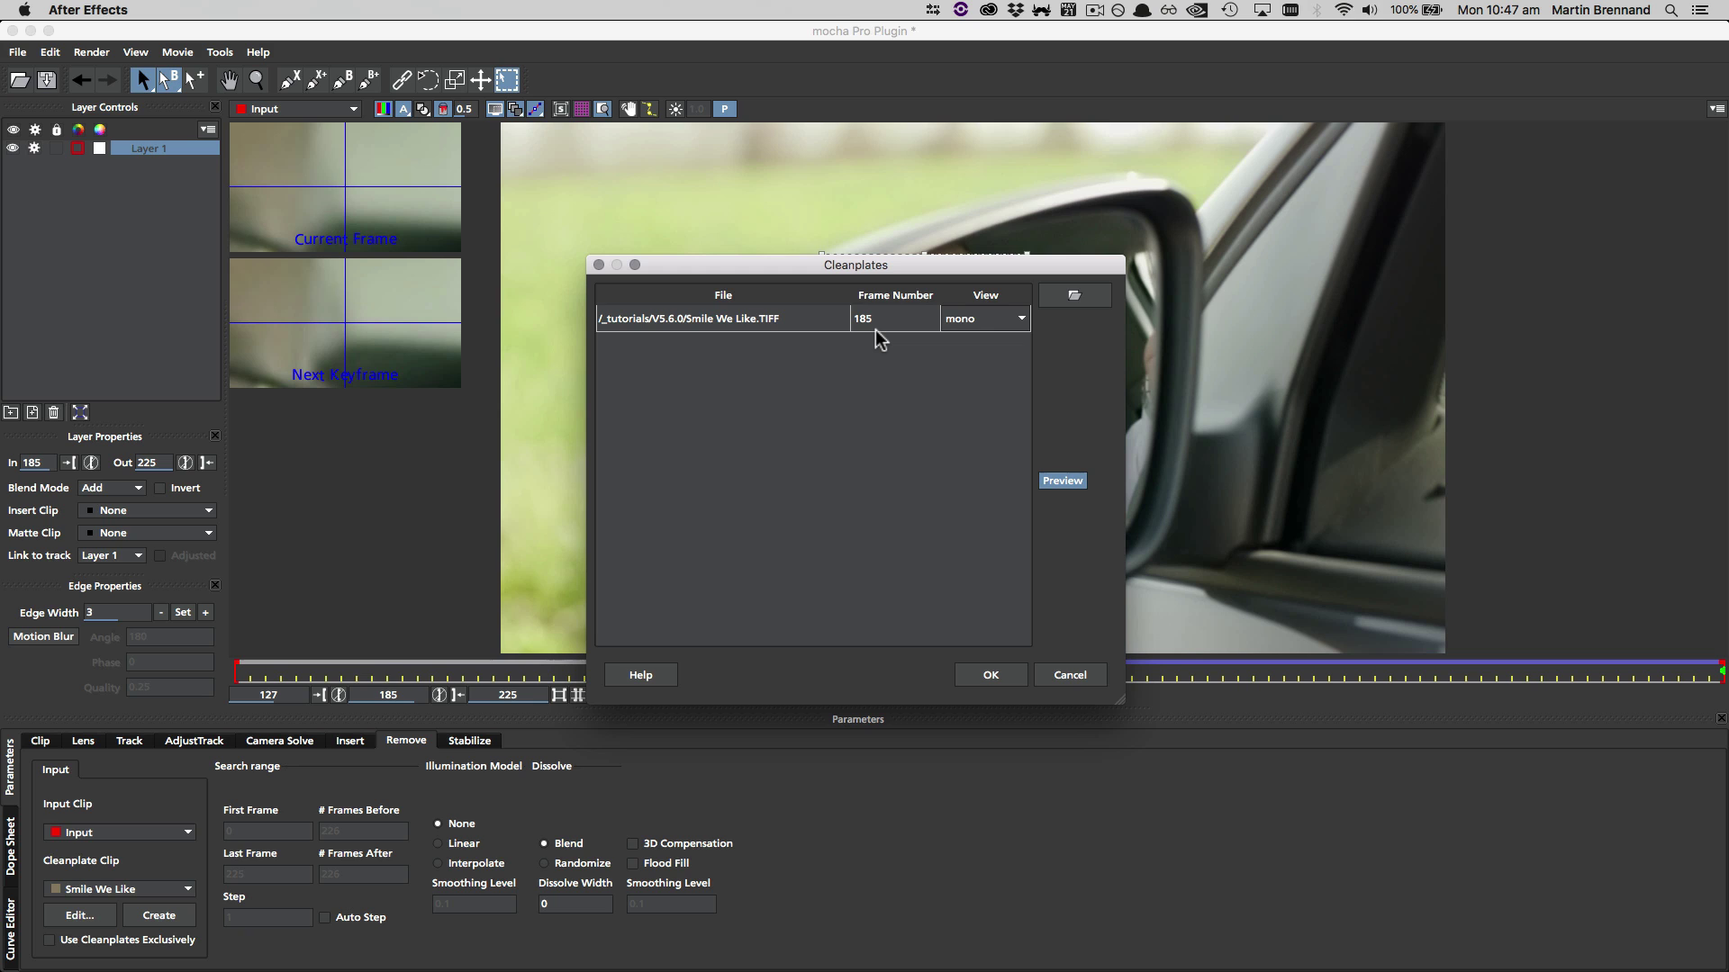
{"action": "left_click", "coordinate": [996, 675]}
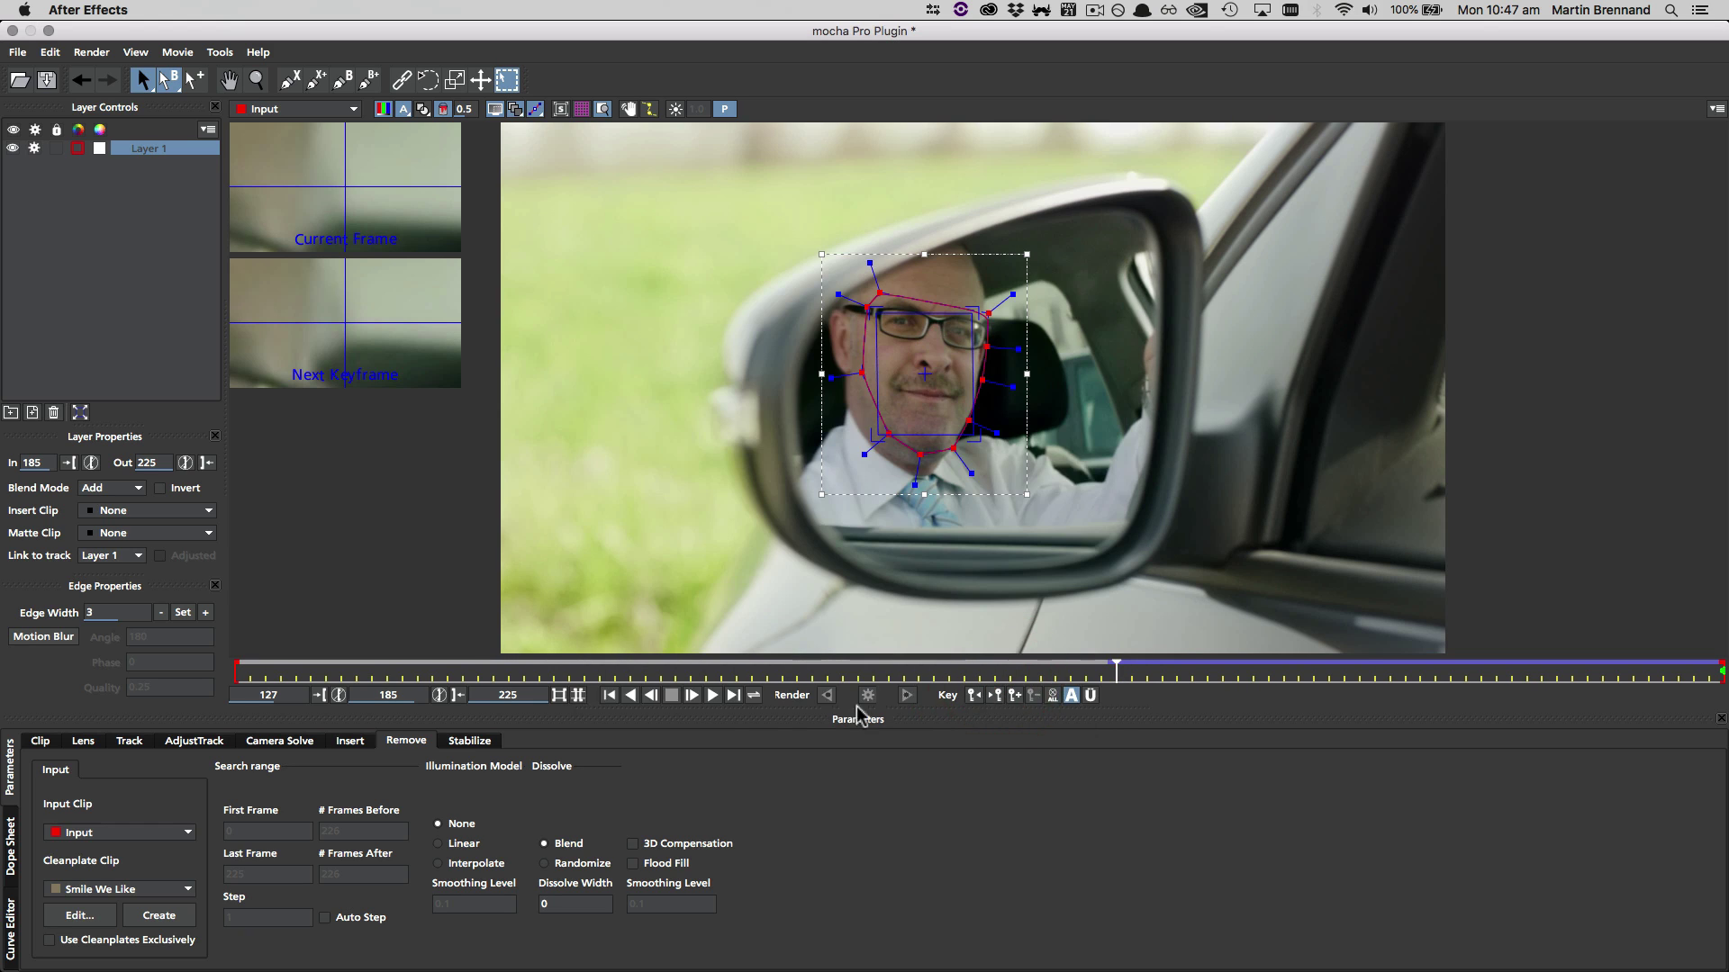
{"action": "left_click", "coordinate": [128, 510]}
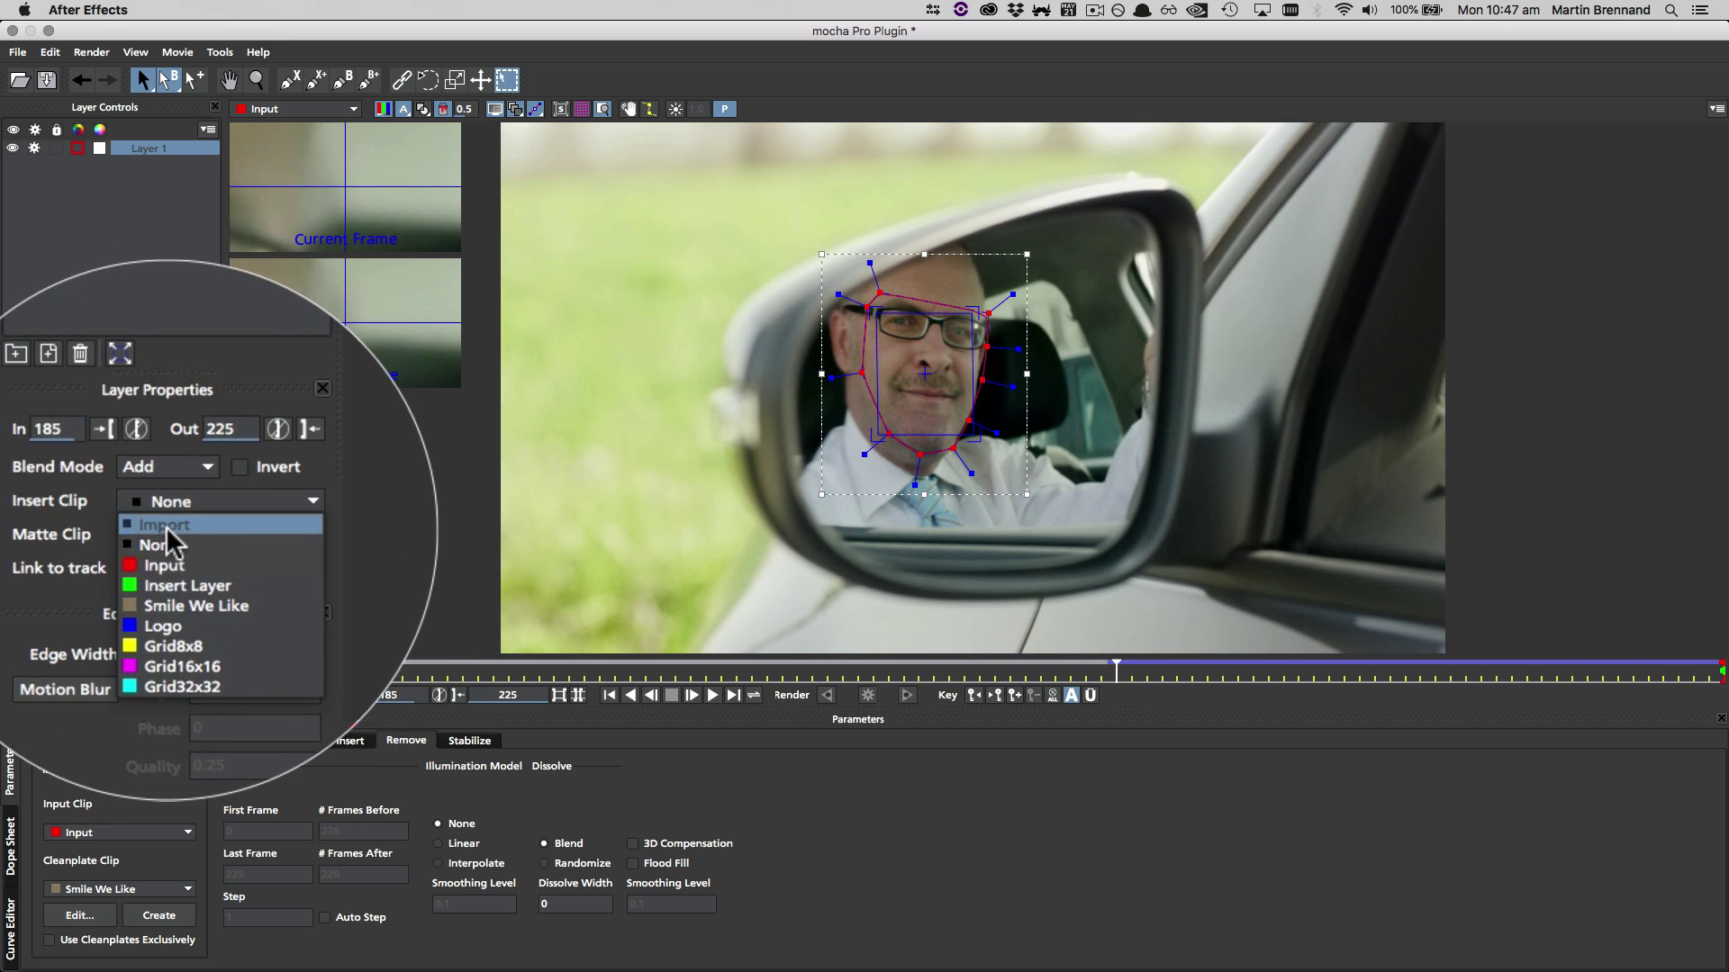
{"action": "left_click", "coordinate": [112, 527]}
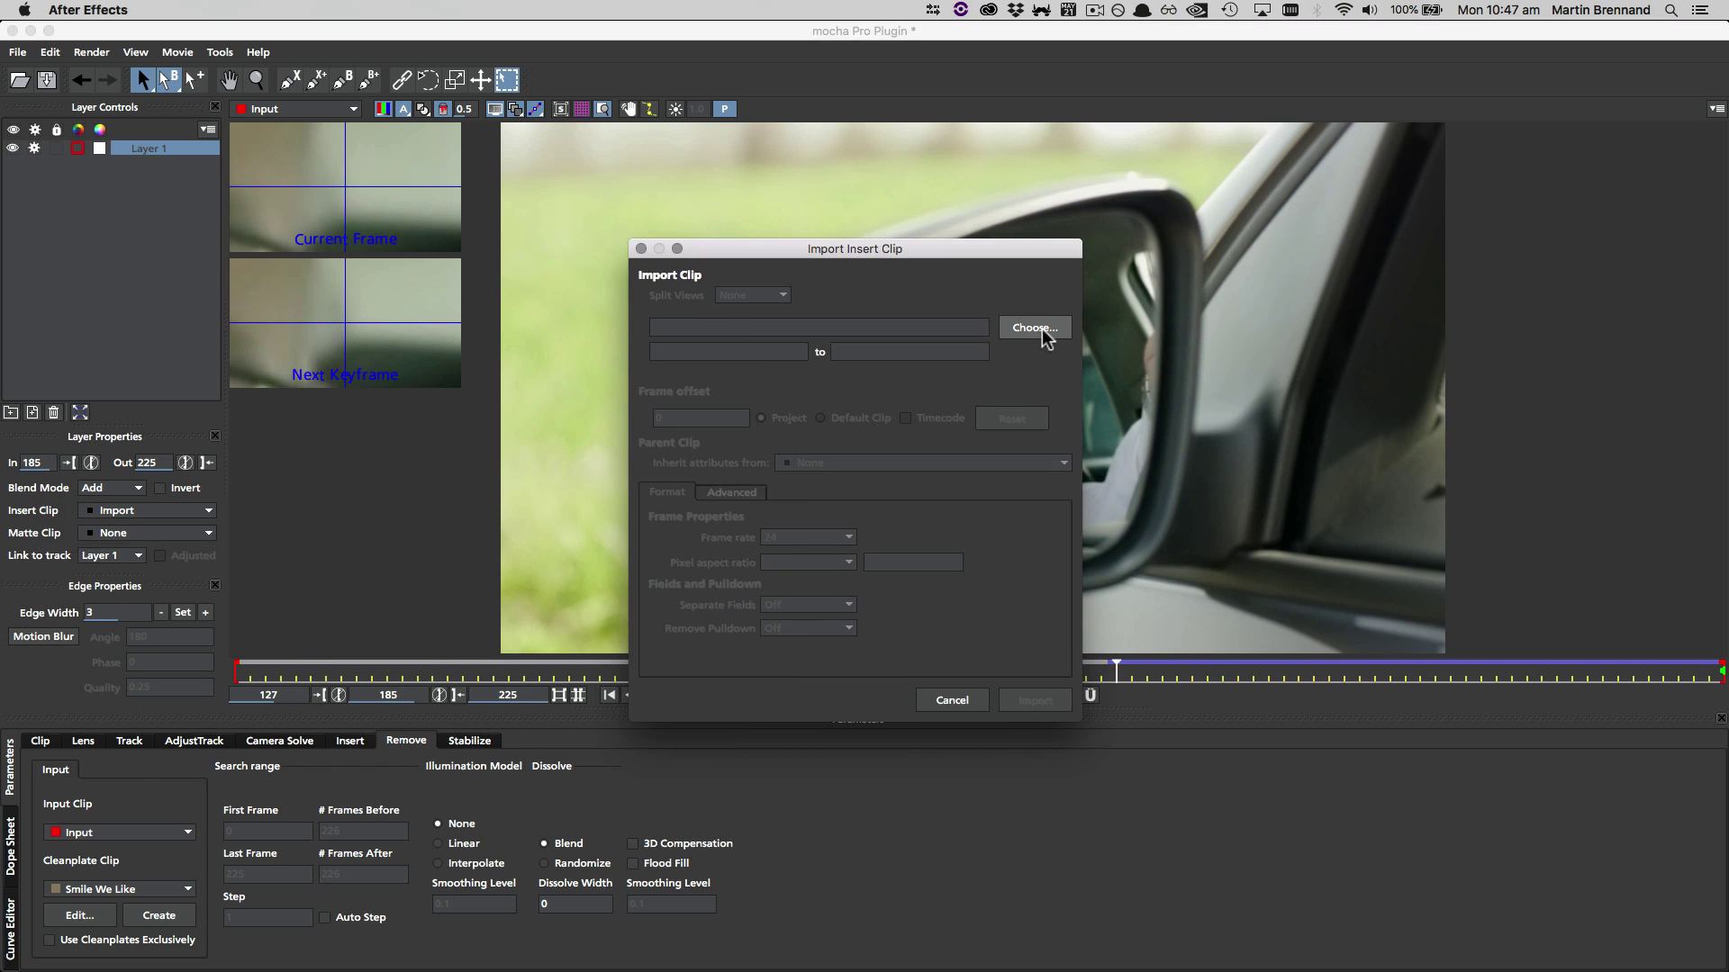
{"action": "left_click", "coordinate": [1035, 329]}
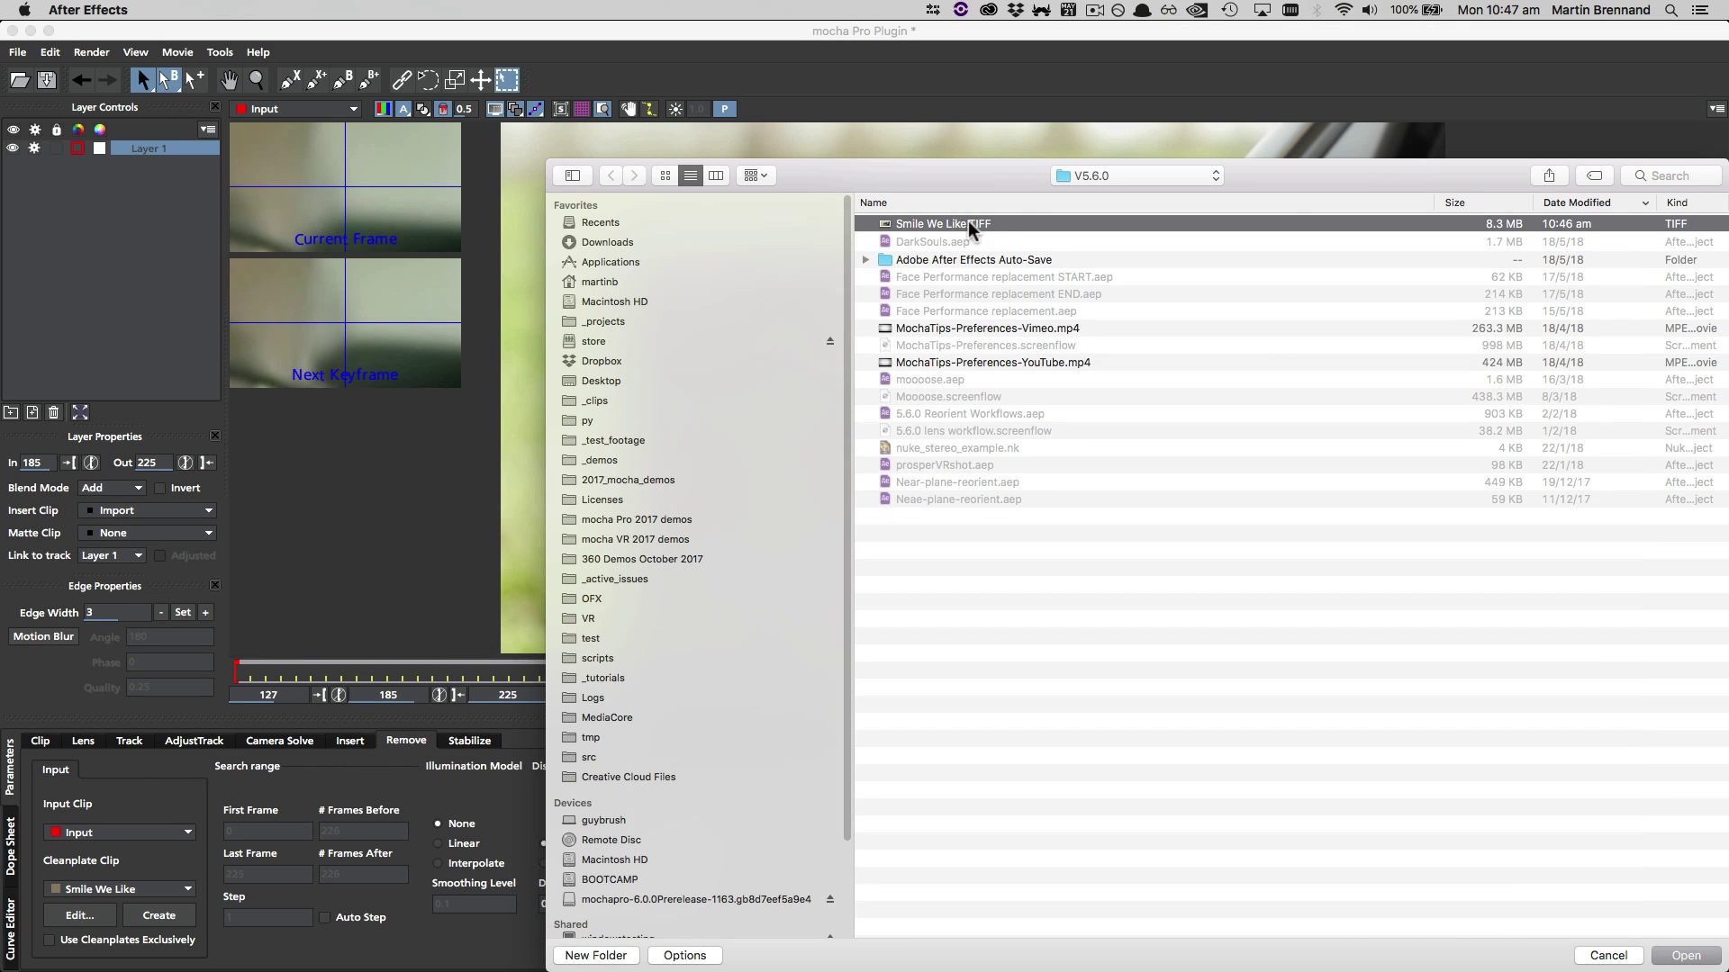
{"action": "double_click", "coordinate": [970, 224]}
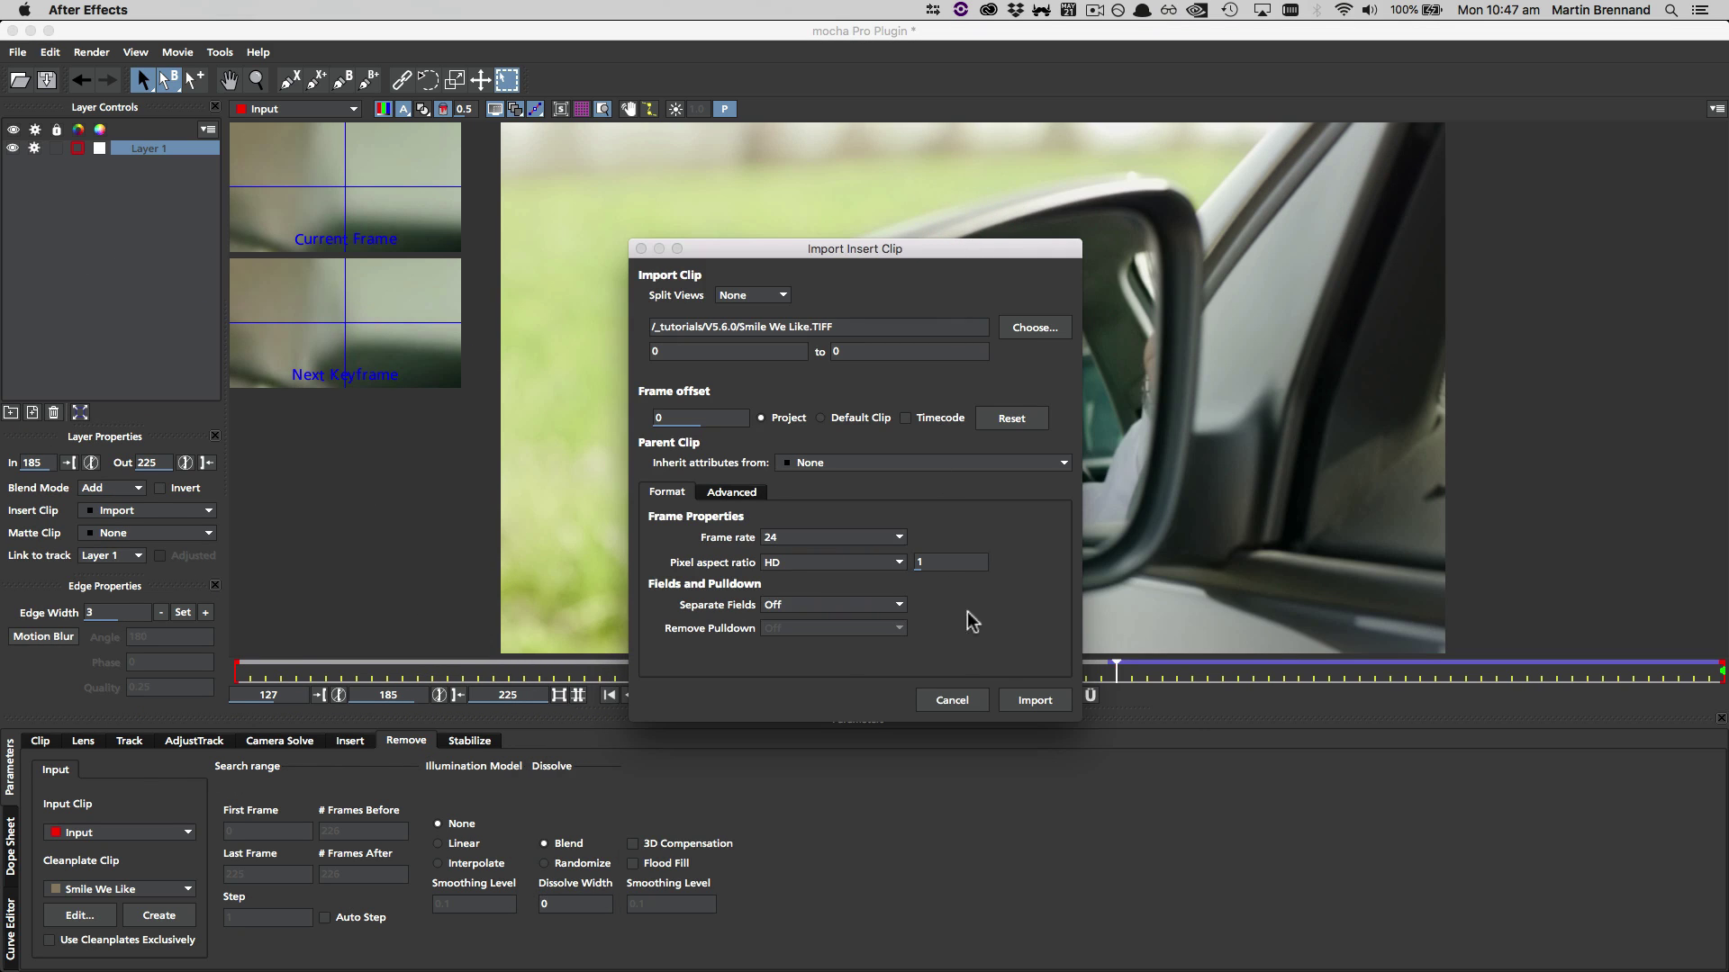
{"action": "left_click", "coordinate": [1034, 700]}
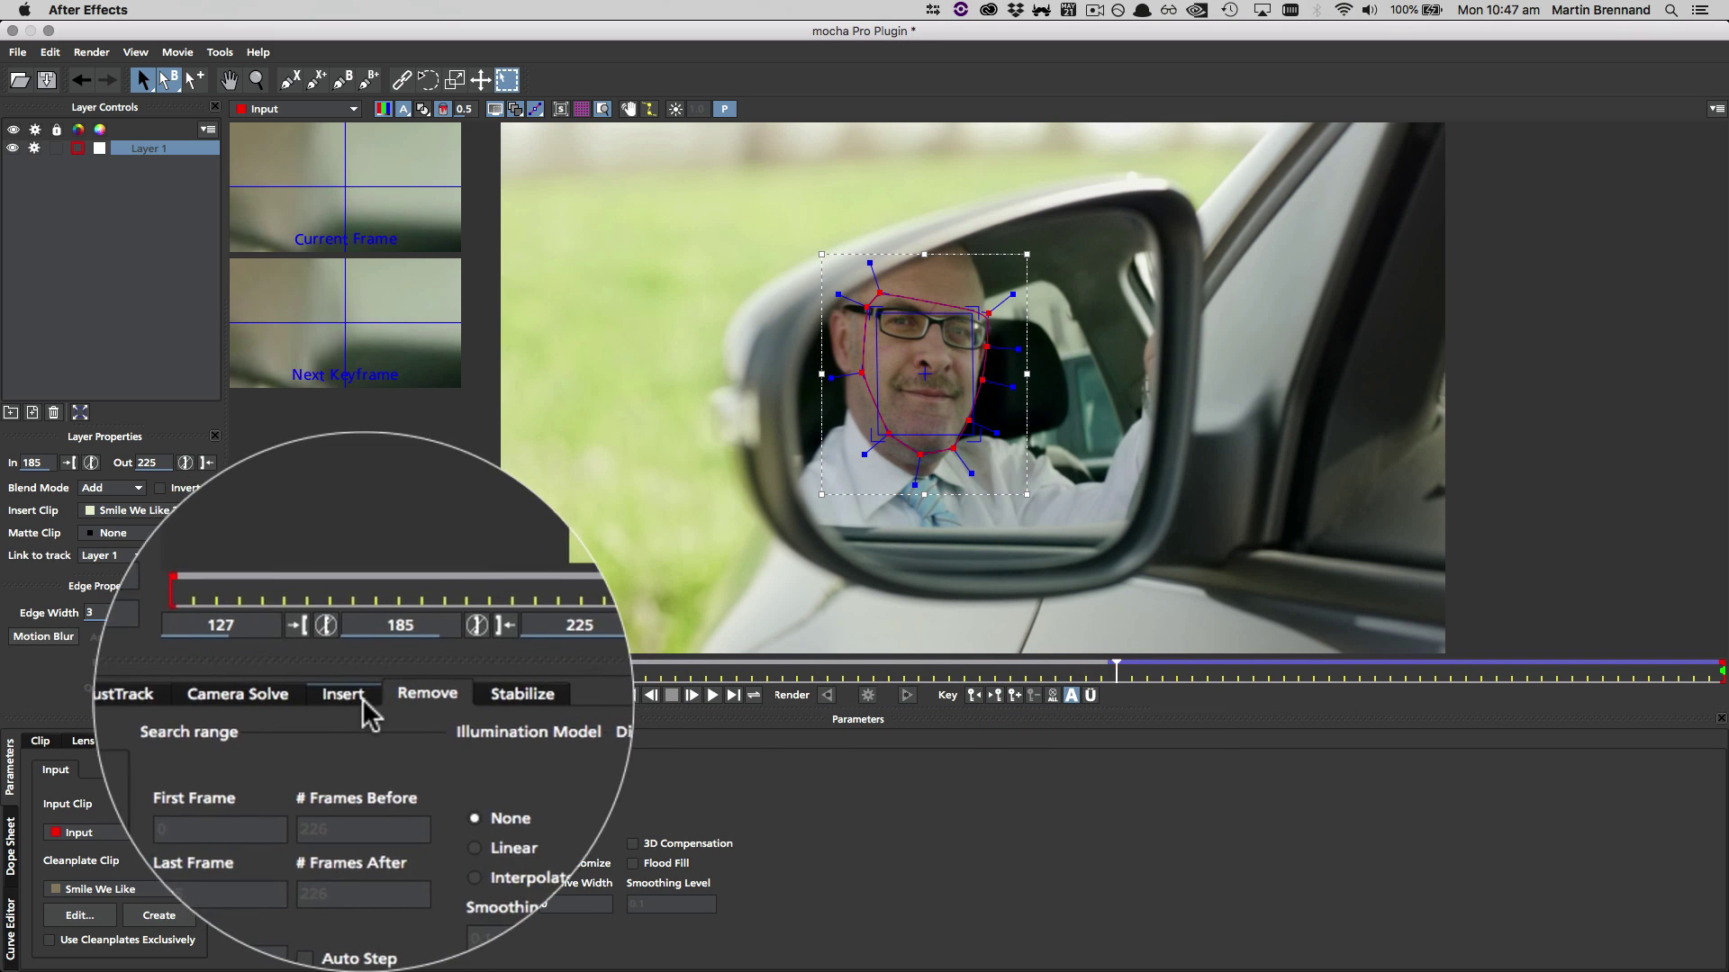
Align the Smile We Like 2 insert to fill the full frame and check it at a later frame.
{"action": "left_click", "coordinate": [349, 740]}
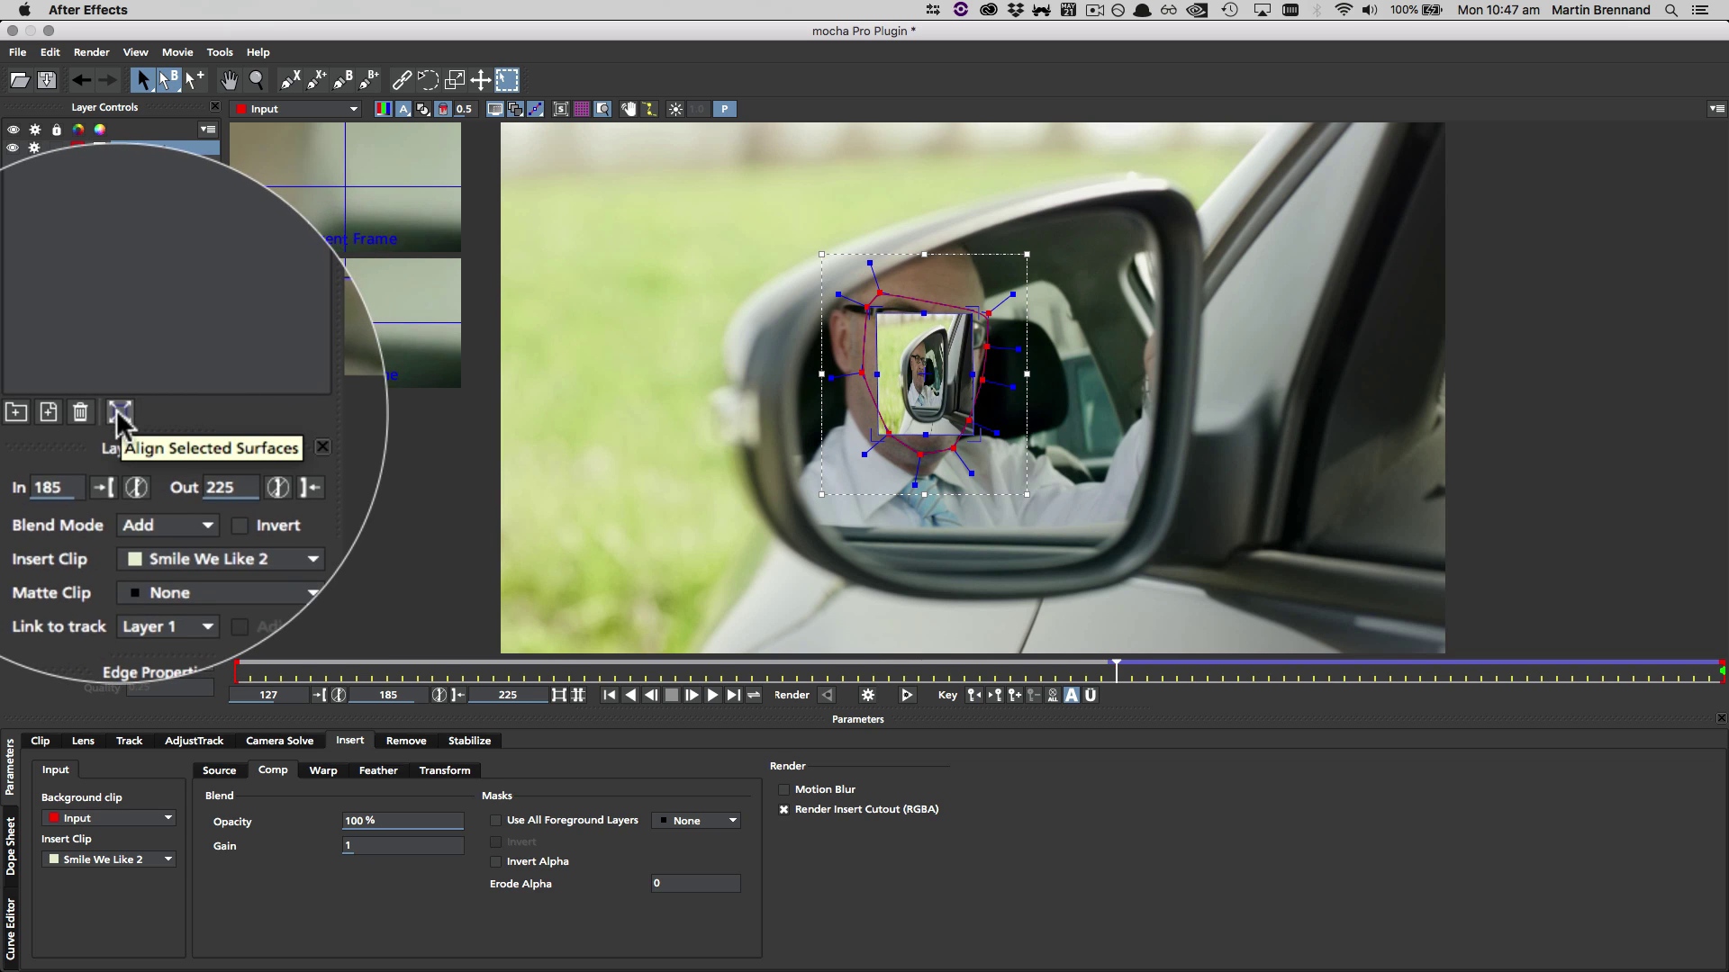
{"action": "left_click", "coordinate": [79, 412]}
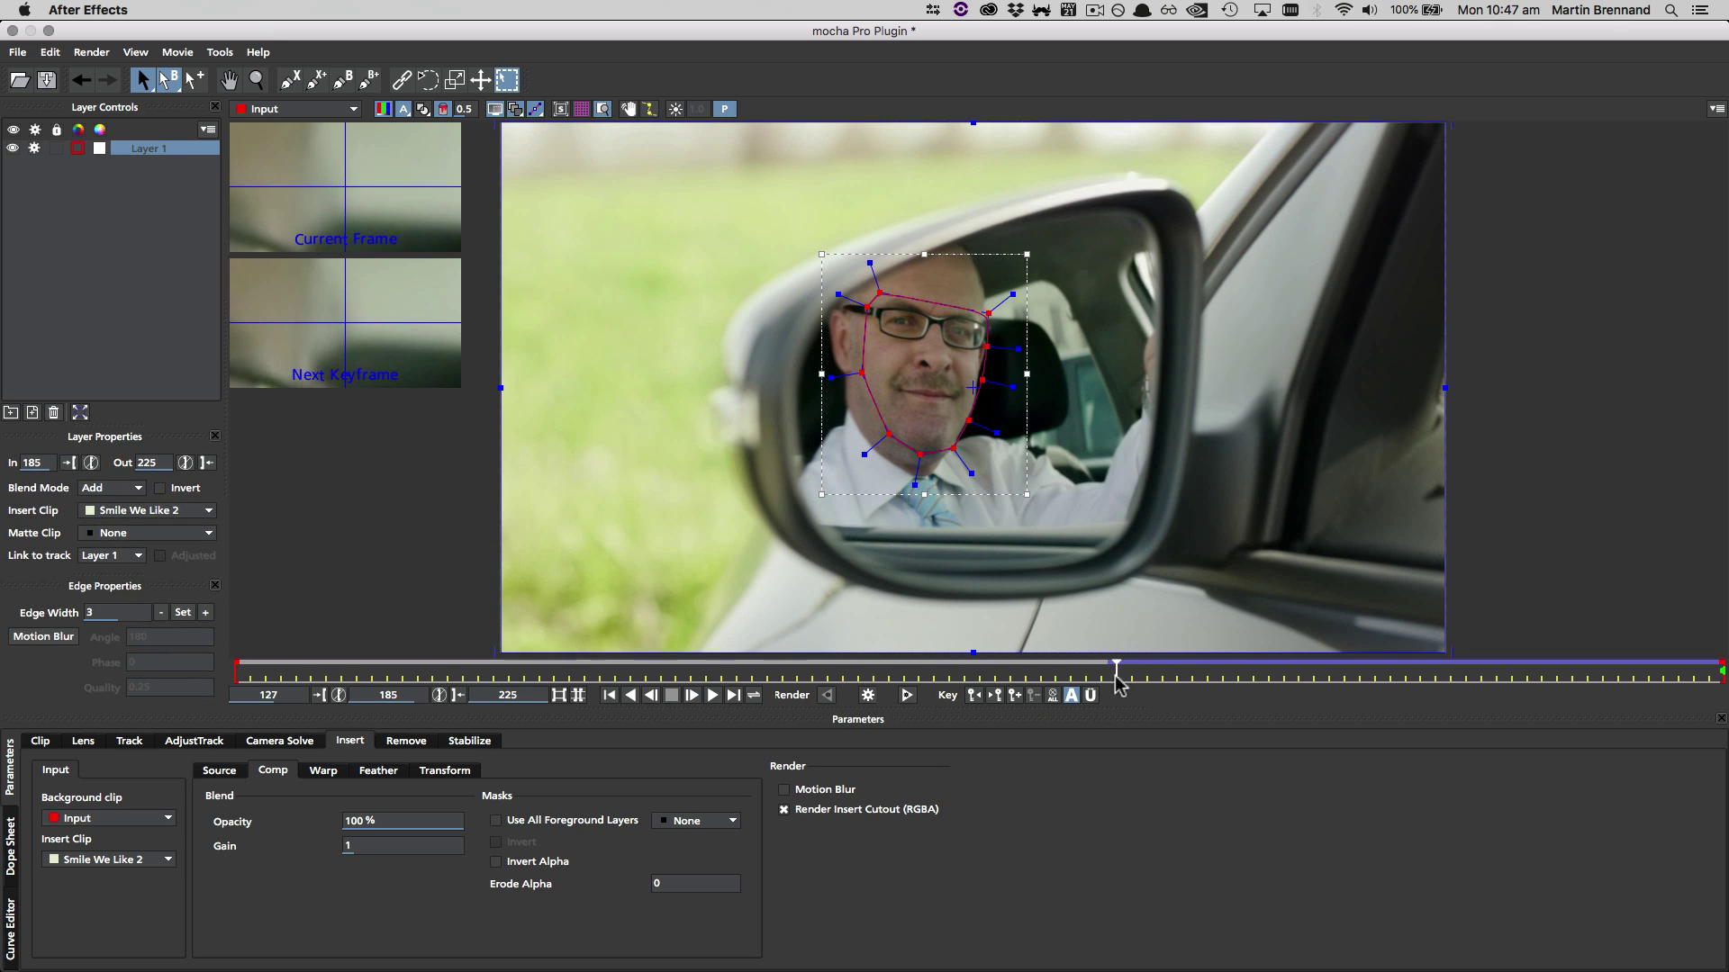
{"action": "left_click_drag", "start_coordinate": [1117, 671], "coordinate": [1121, 729]}
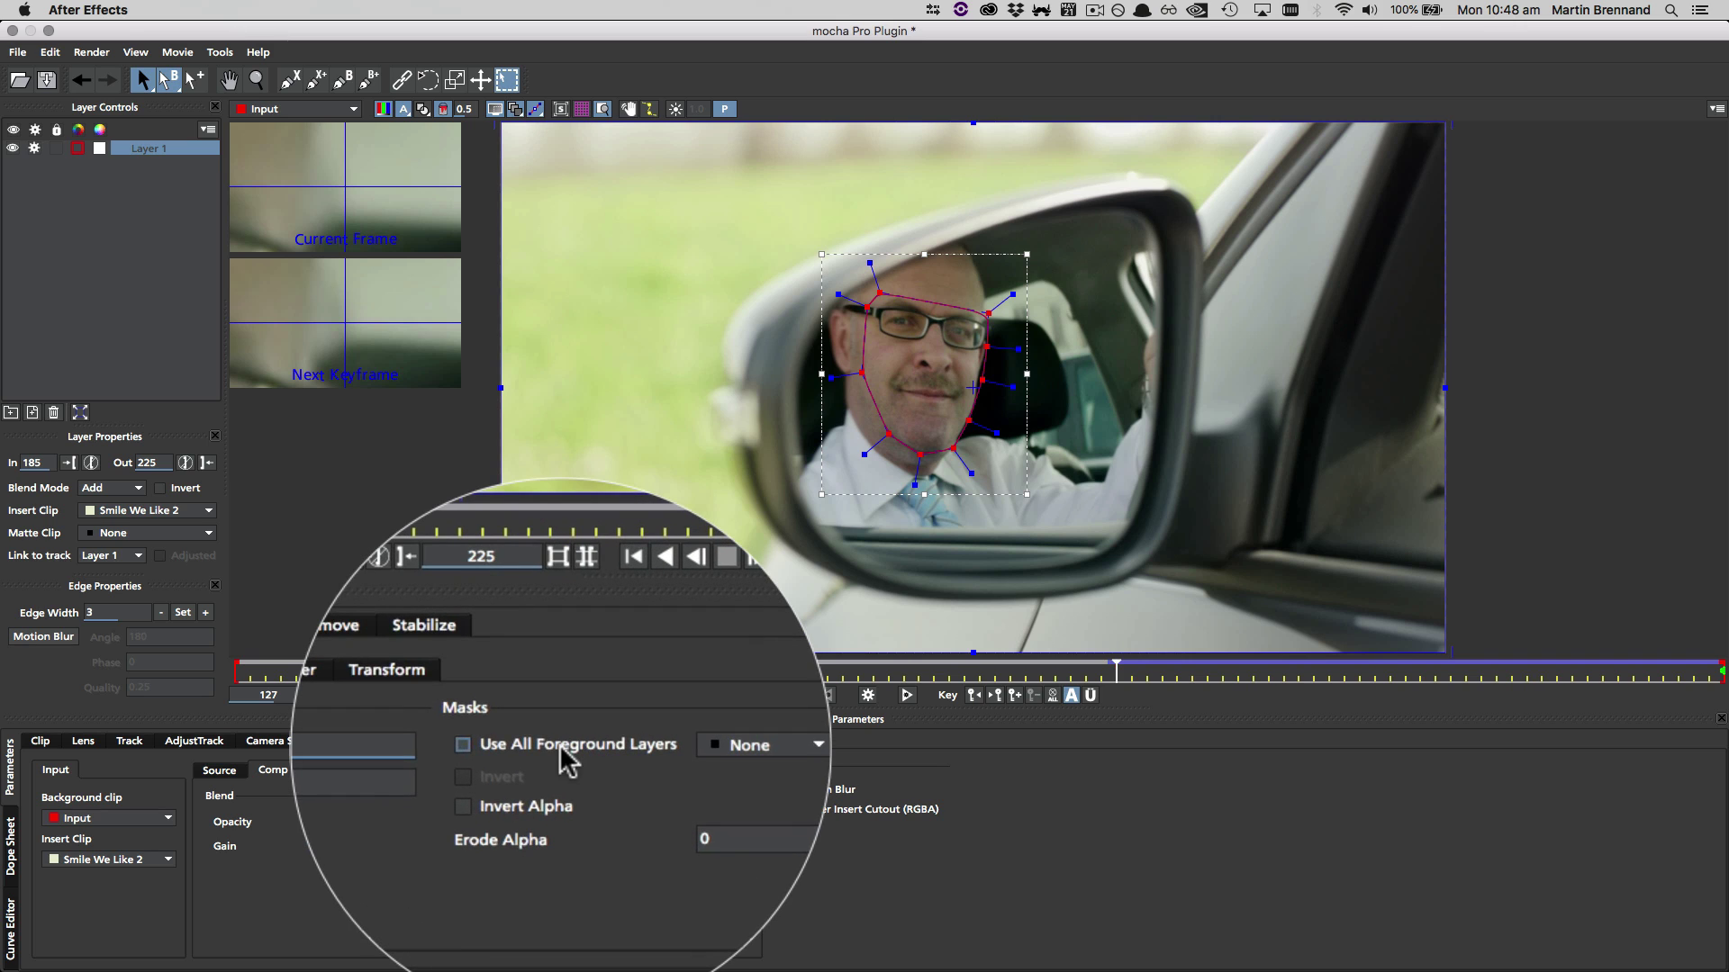
Tick Use All Foreground Layers to mask the insert with the face shape, then check the range end.
{"action": "left_click", "coordinate": [566, 822]}
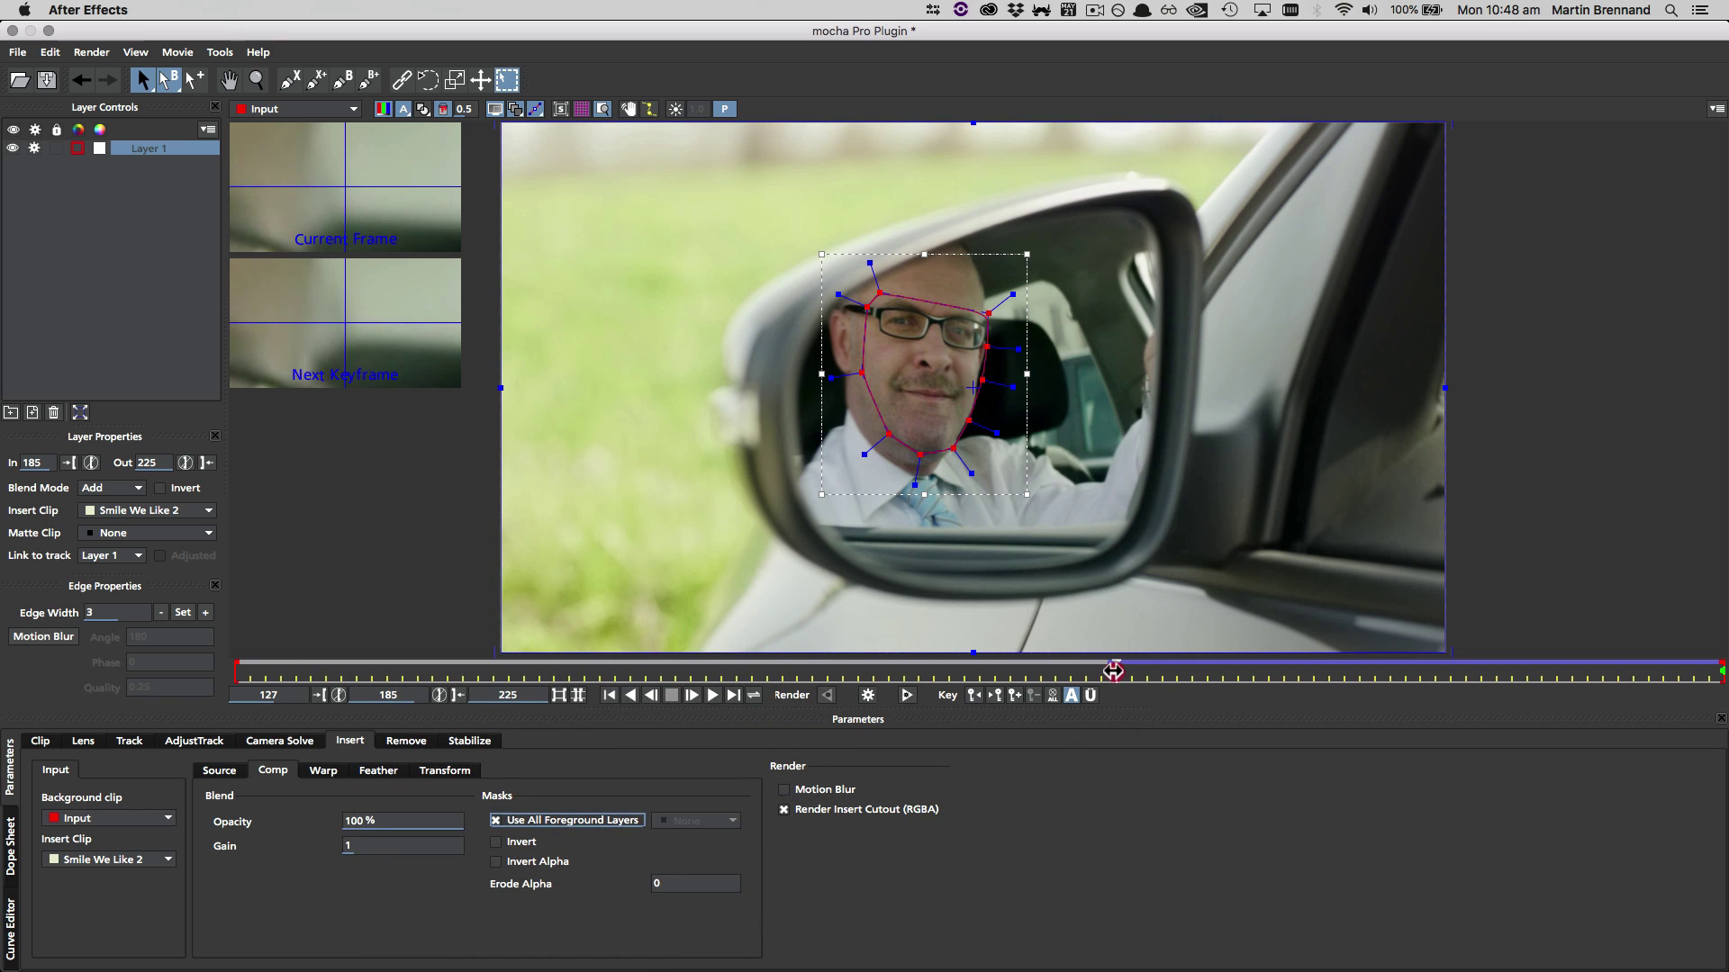
{"action": "left_click_drag", "start_coordinate": [1114, 670], "coordinate": [1117, 712]}
Delete the top mask points and lower the remaining top points below the glasses.
{"action": "left_click_drag", "start_coordinate": [855, 278], "coordinate": [999, 333]}
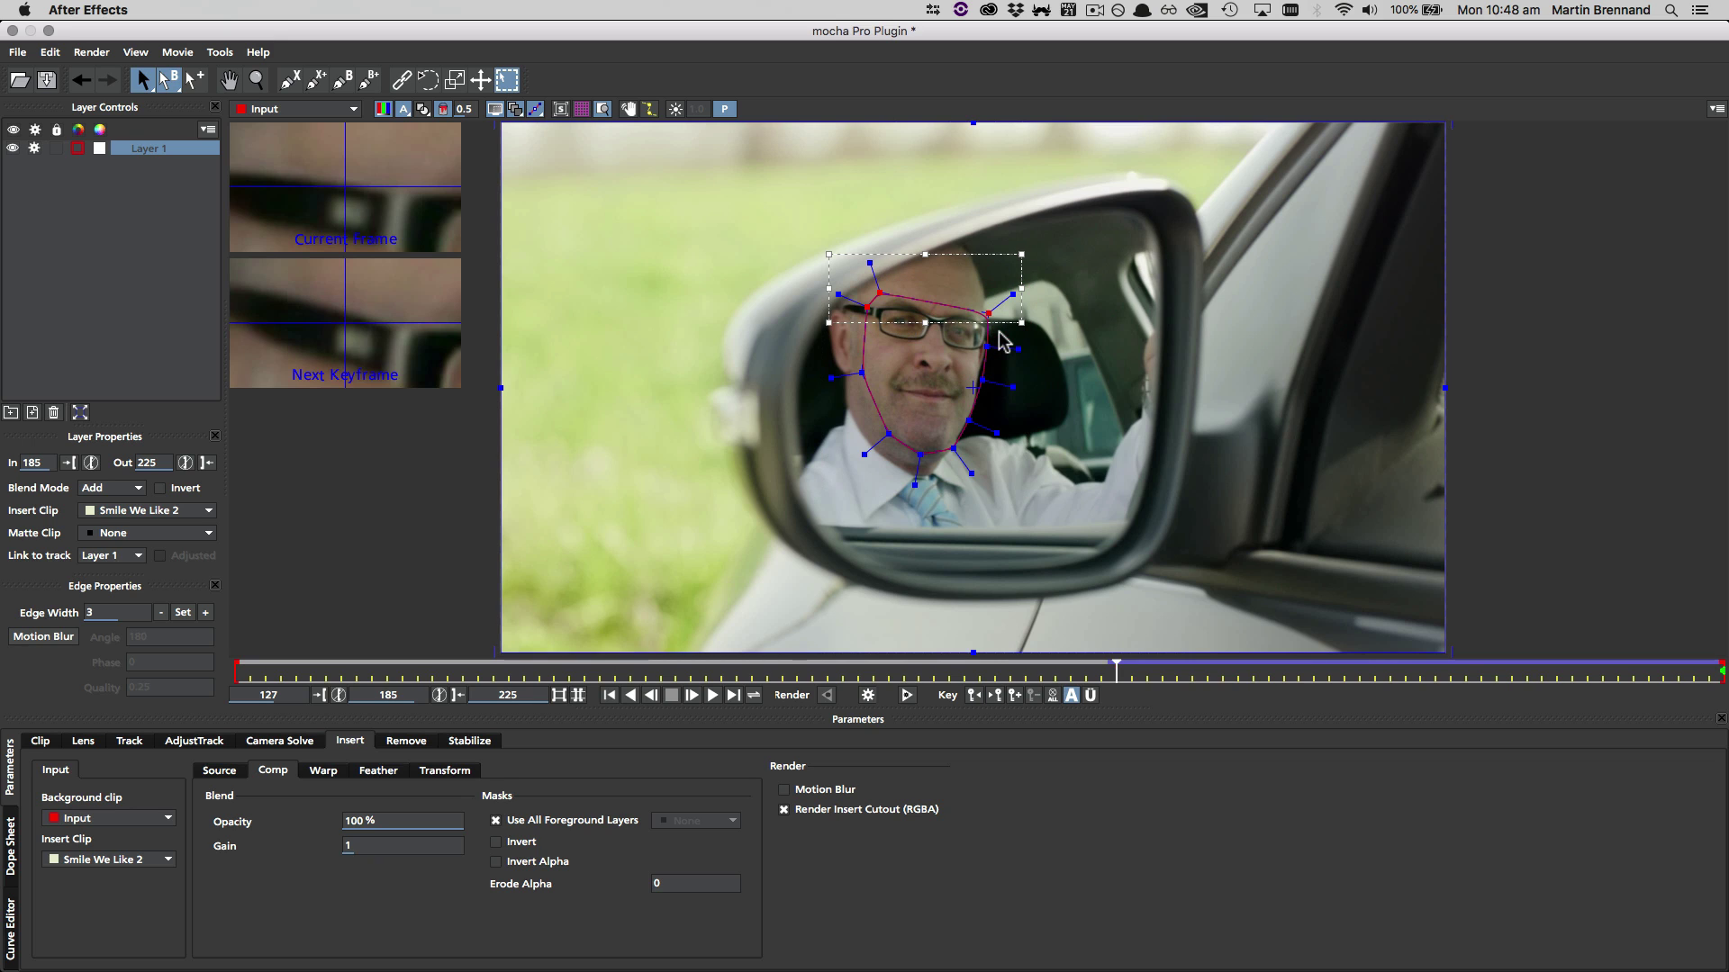
{"action": "key", "text": "BackSpace"}
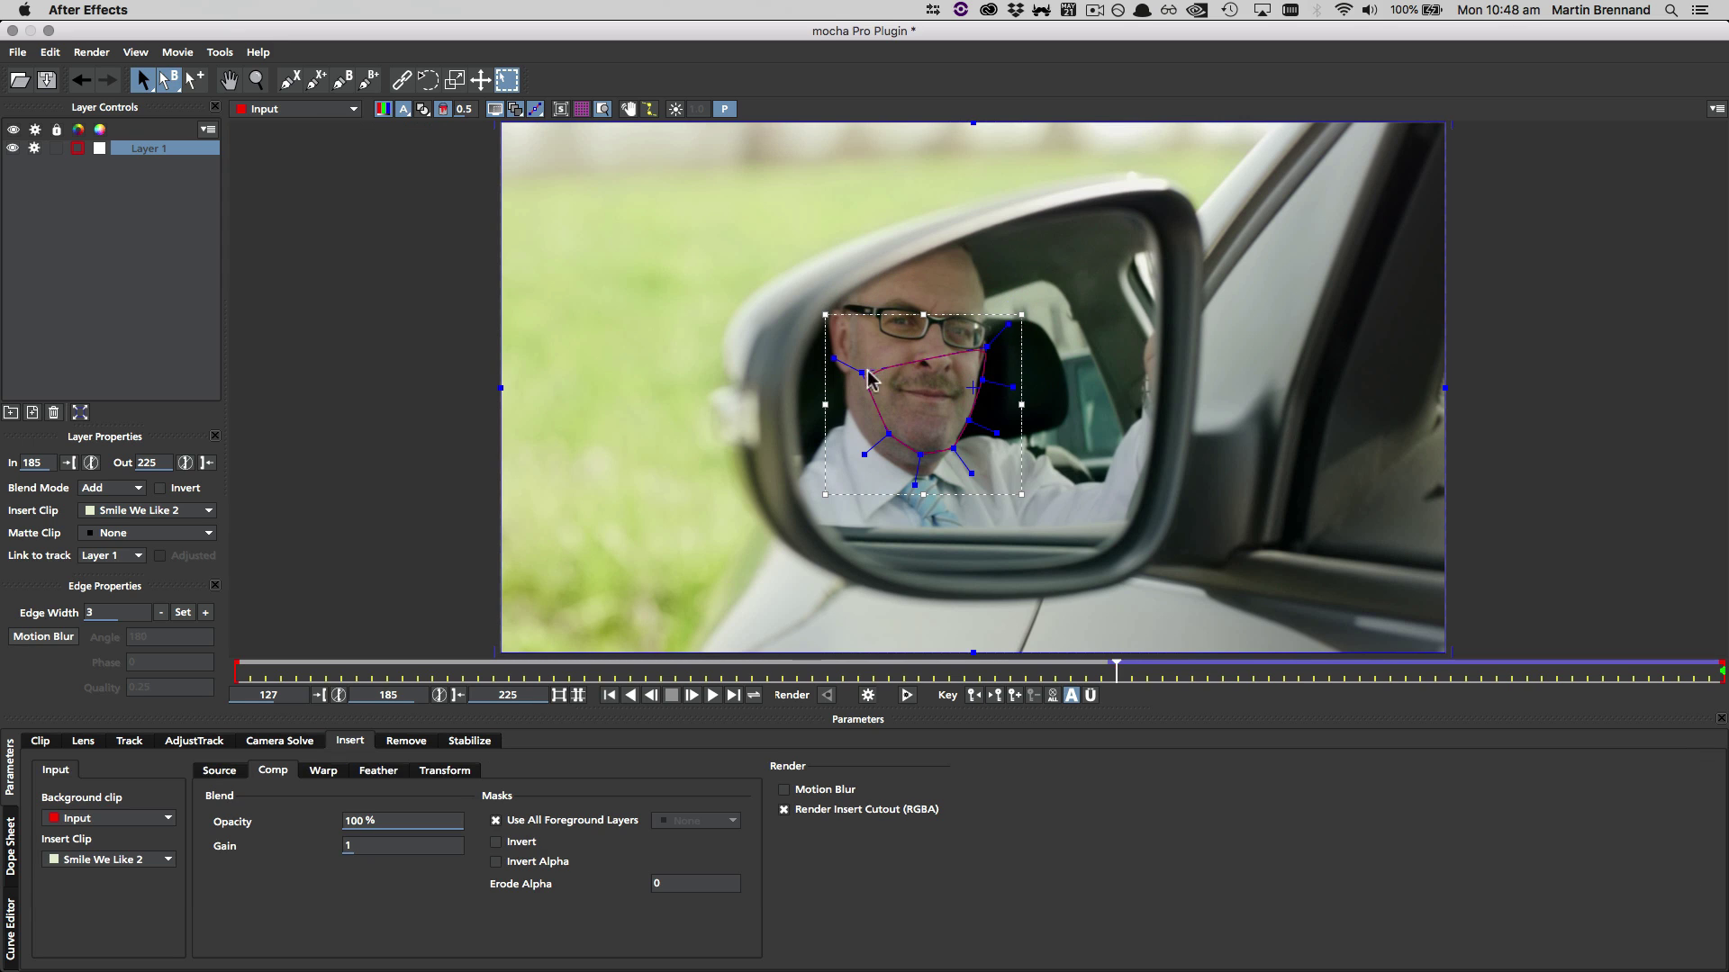
{"action": "left_click_drag", "start_coordinate": [862, 372], "coordinate": [864, 339]}
{"action": "left_click_drag", "start_coordinate": [987, 346], "coordinate": [981, 356]}
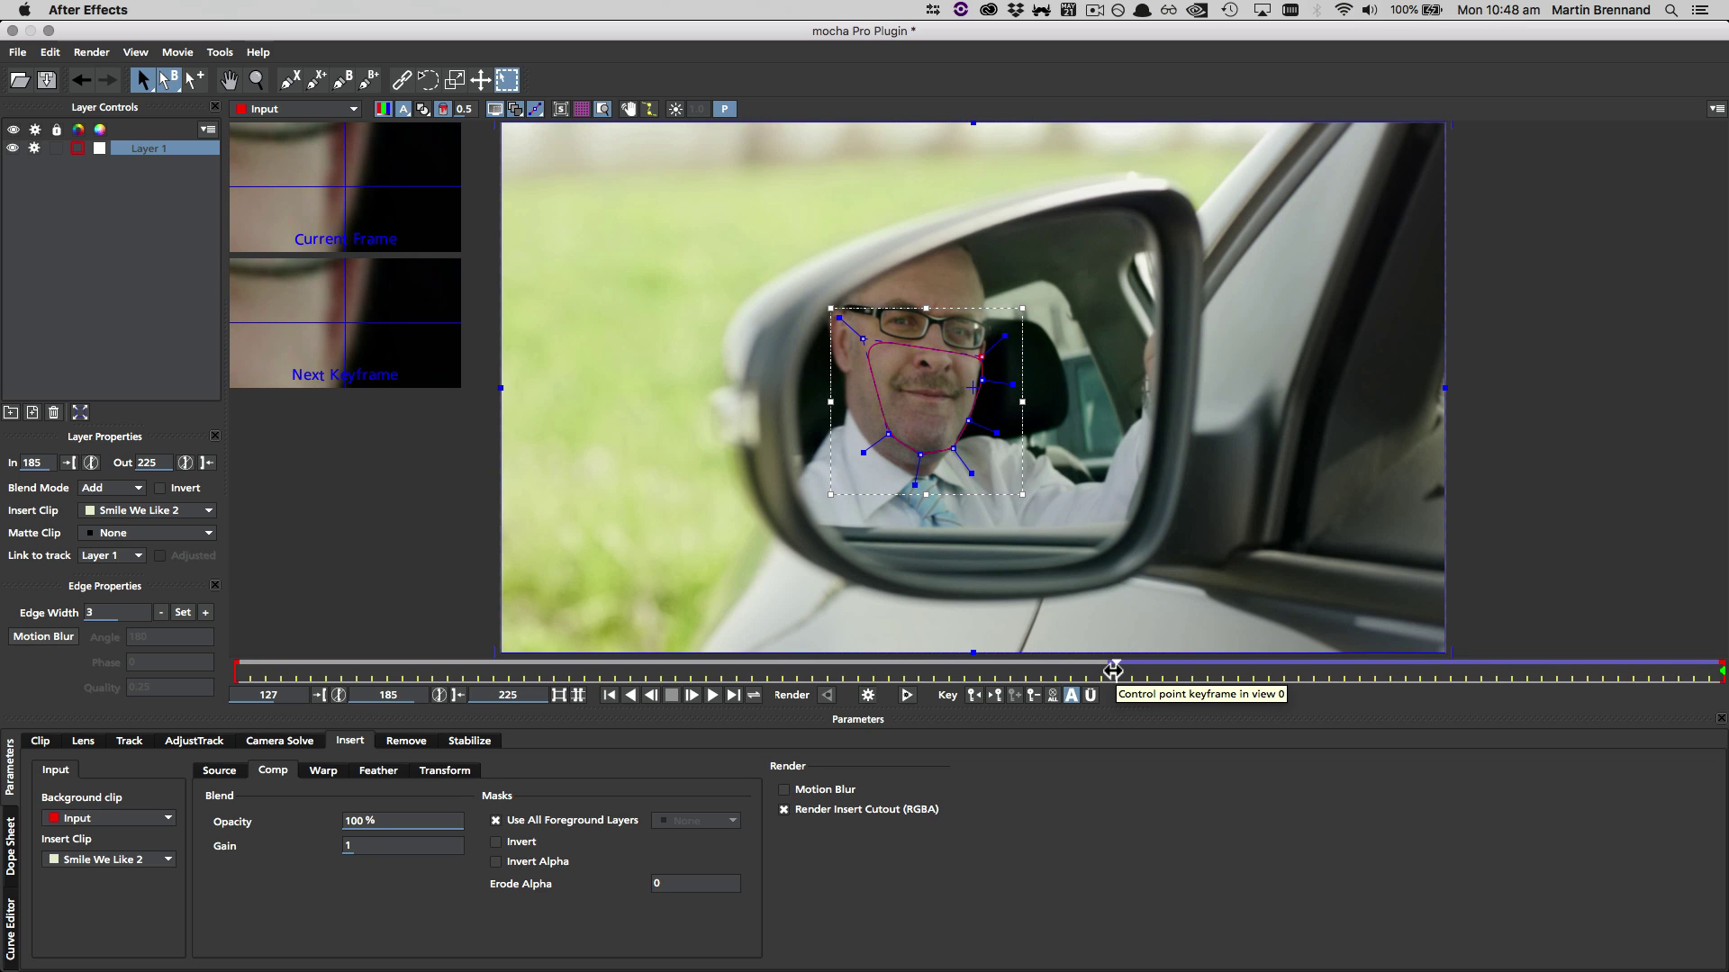
Delete the keyframe at frame 225 and return to an earlier frame to check.
{"action": "left_click", "coordinate": [995, 696]}
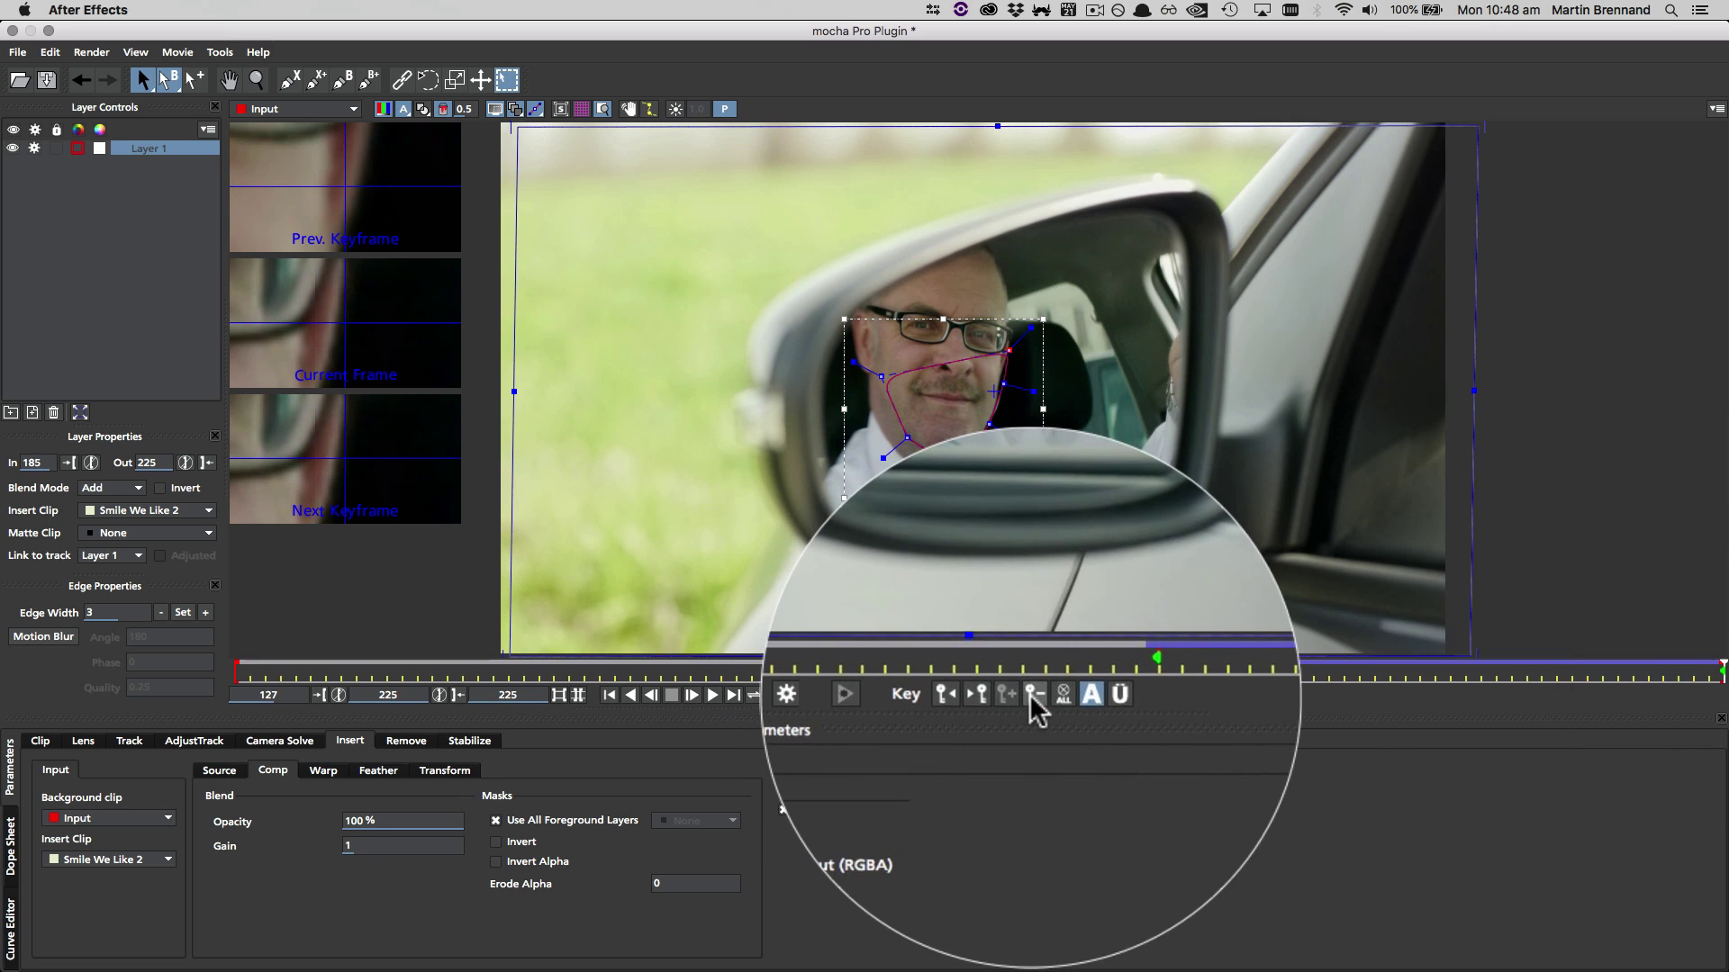
{"action": "left_click", "coordinate": [1031, 695]}
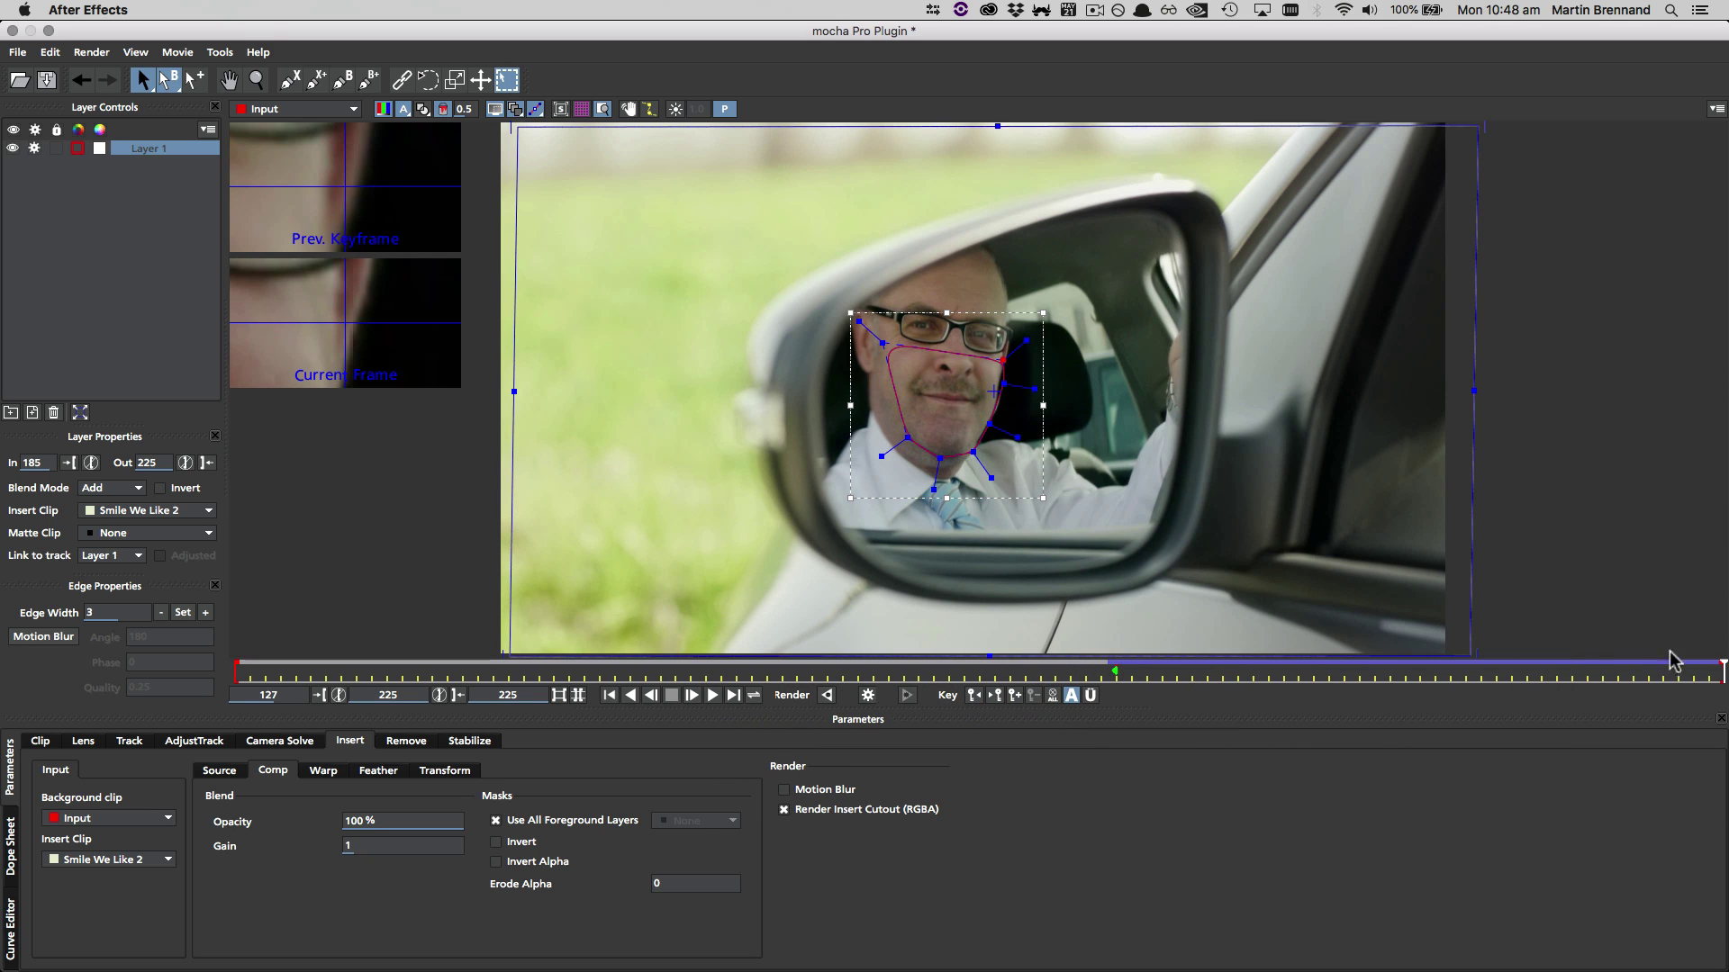
{"action": "left_click_drag", "start_coordinate": [1709, 672], "coordinate": [1443, 692]}
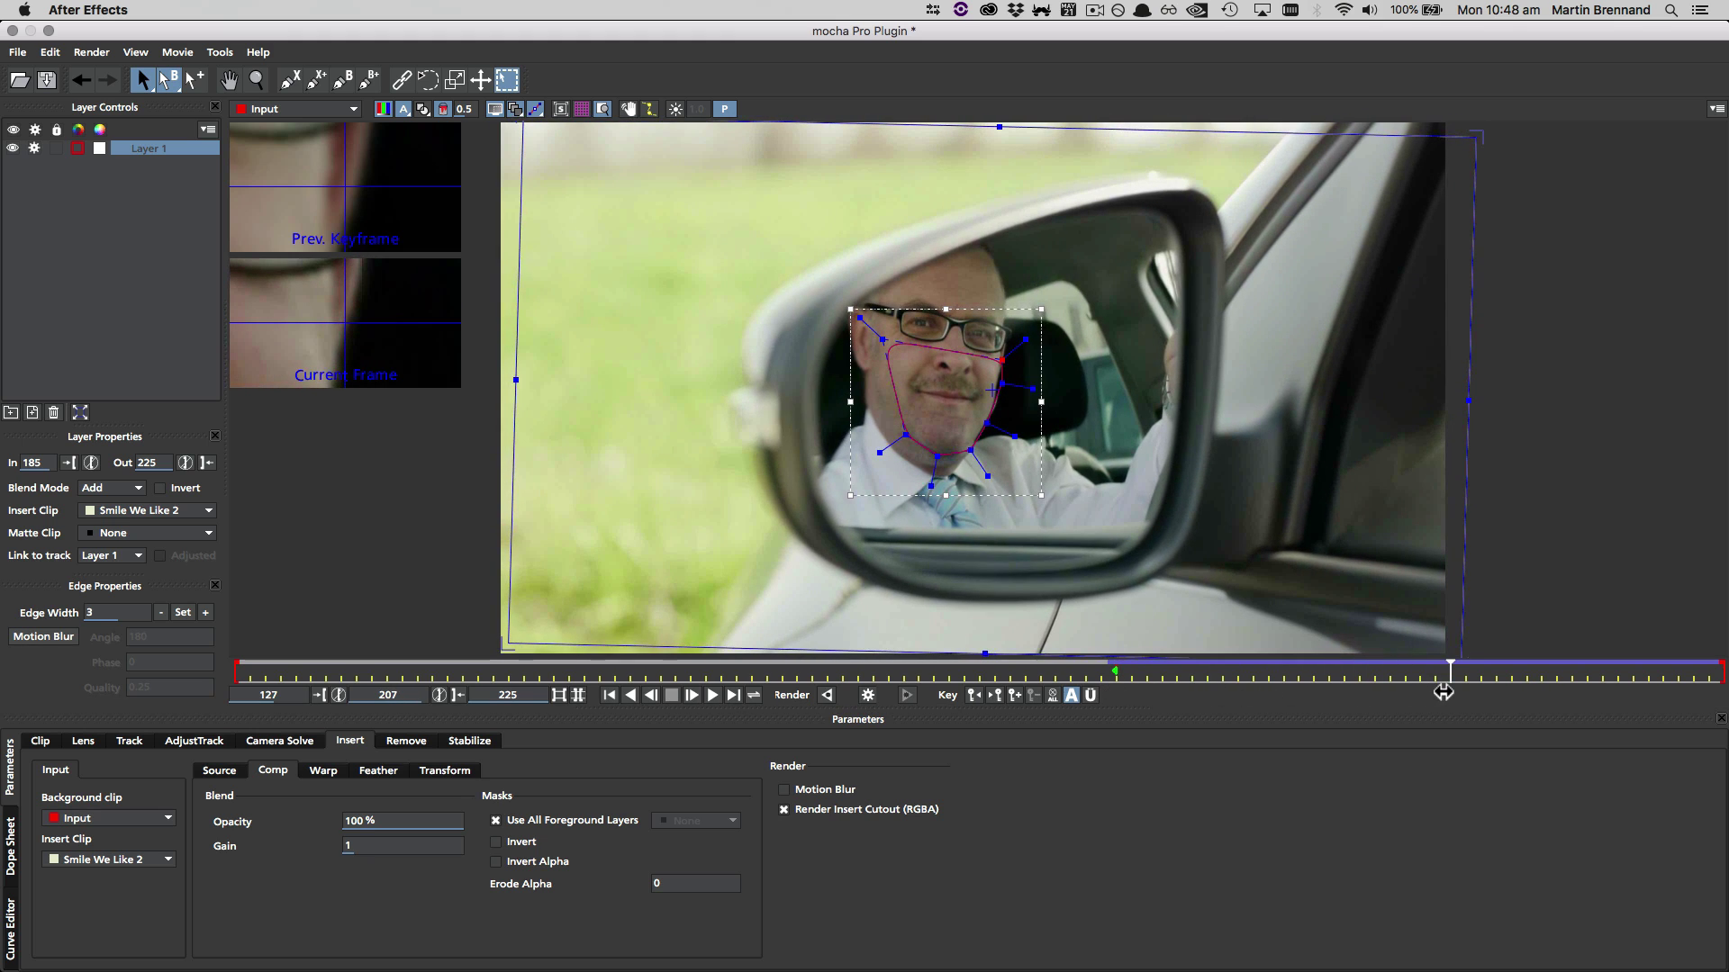
Nudge the mouth mask's right-side points at frame 207 to fit the face.
{"action": "left_click", "coordinate": [1632, 702]}
{"action": "left_click_drag", "start_coordinate": [984, 427], "coordinate": [1000, 467]}
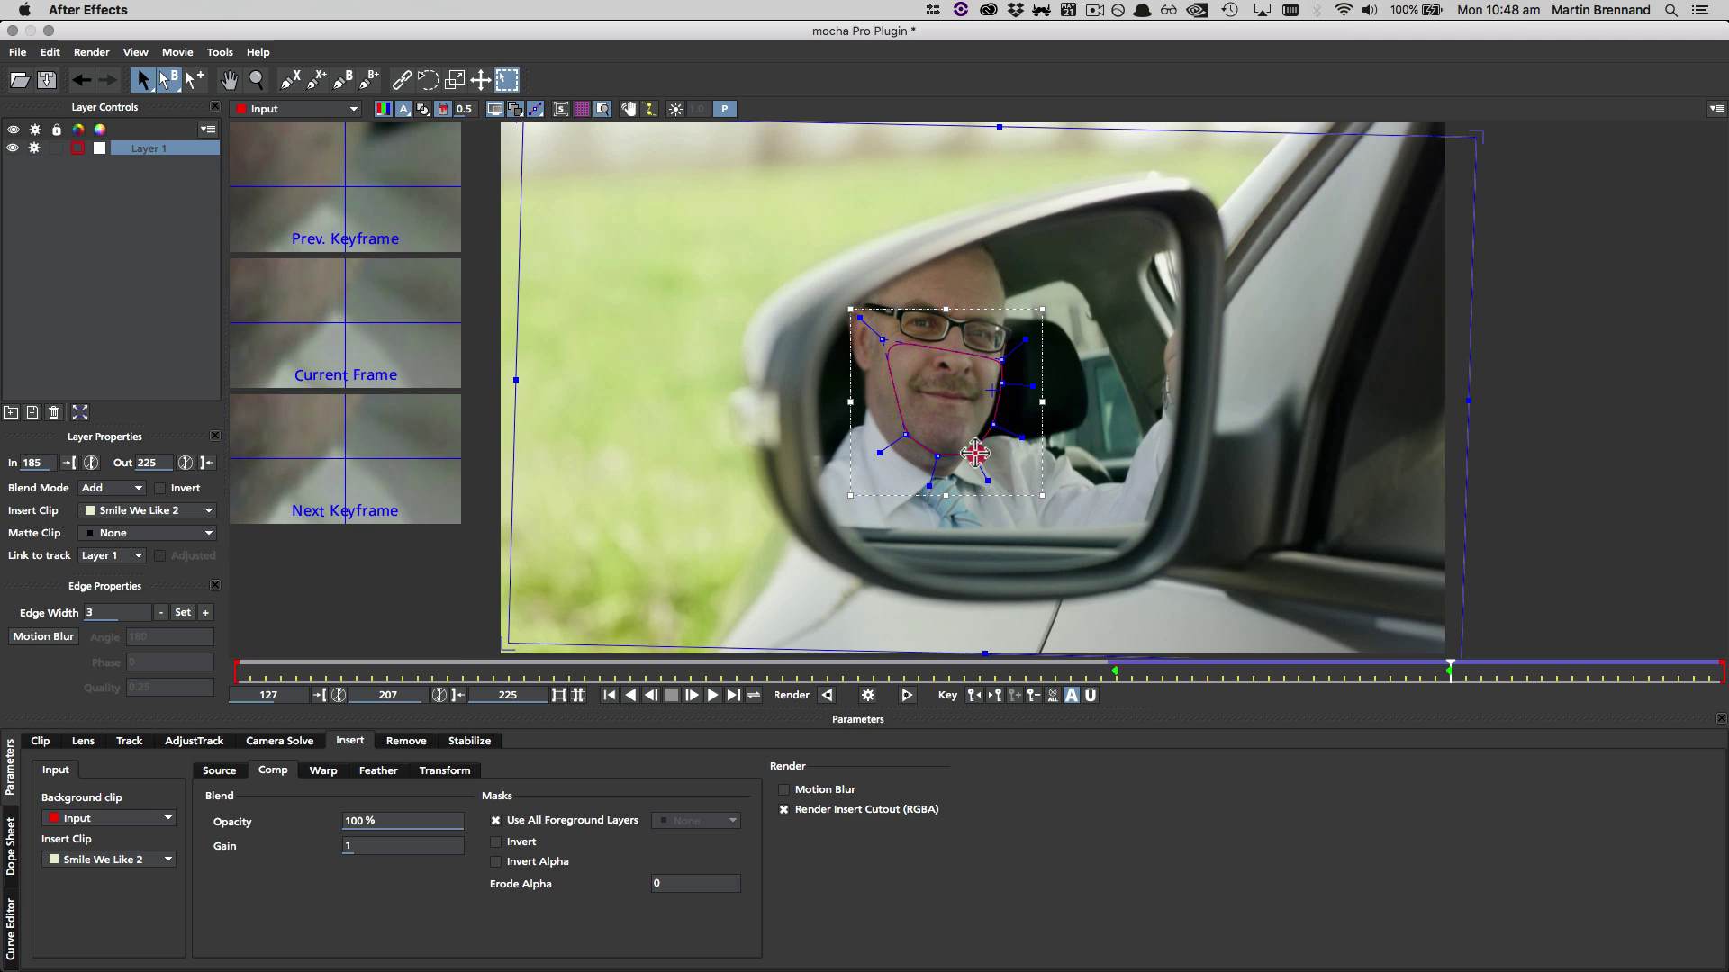
{"action": "left_click", "coordinate": [1000, 372]}
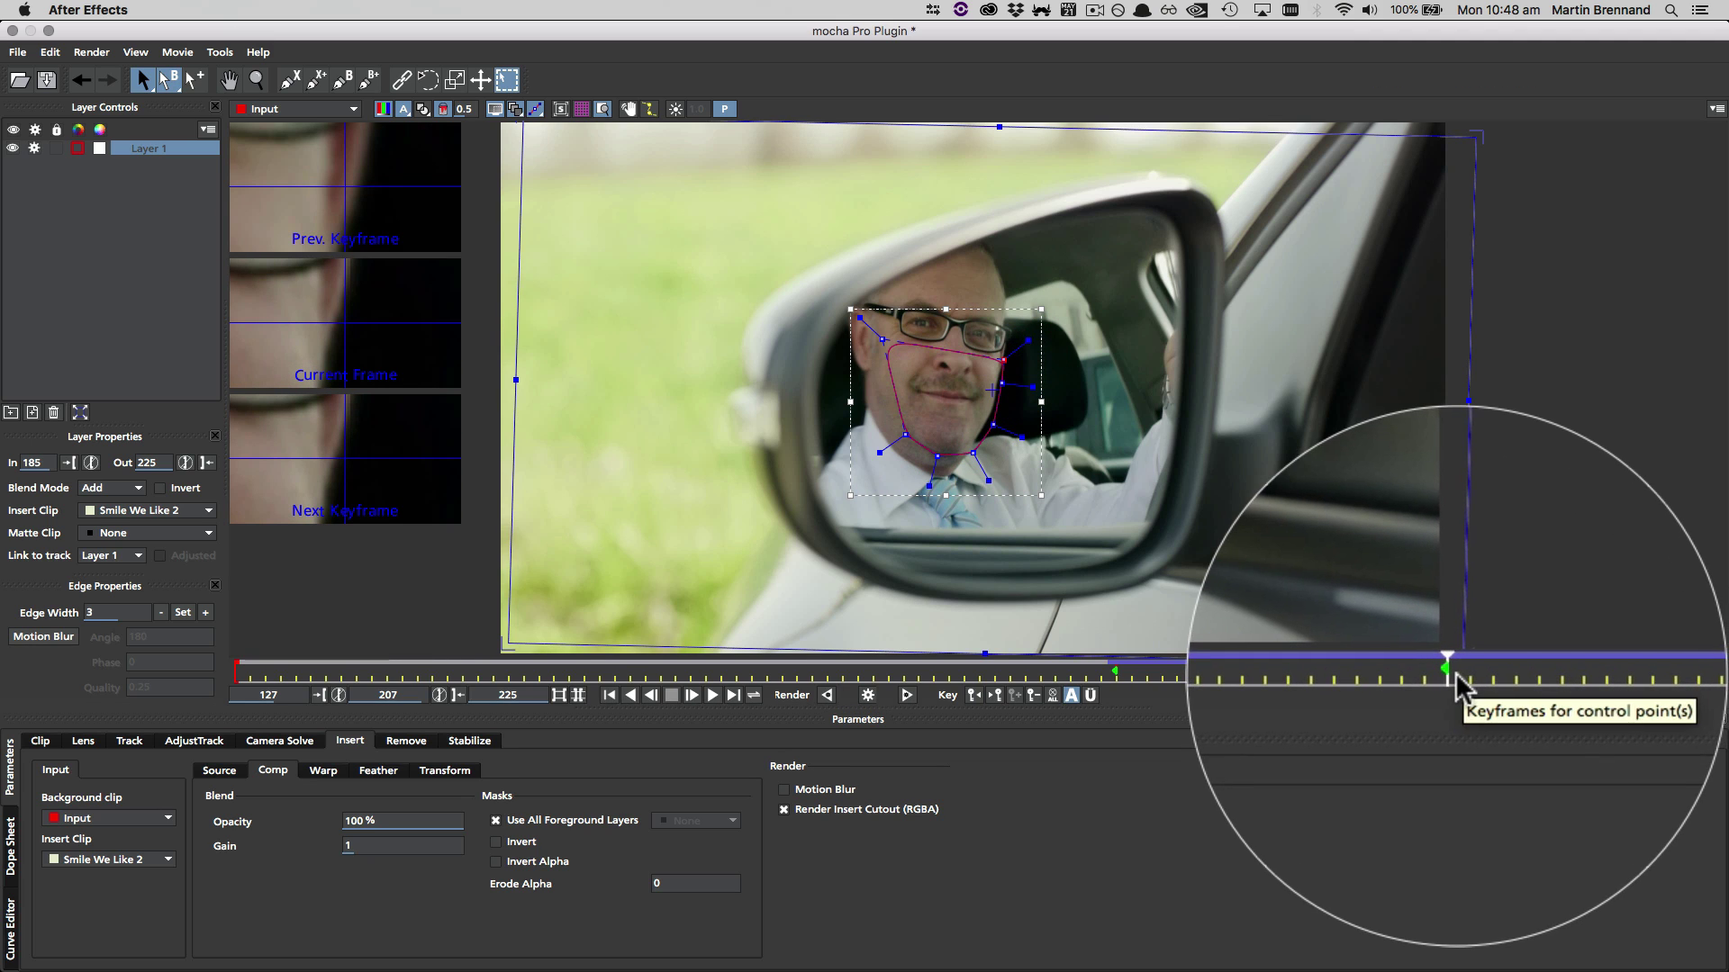
Delete the frame-207 keyframe and, with Uber-key on, shift the whole mask down-left over the face.
{"action": "left_click", "coordinate": [1033, 697]}
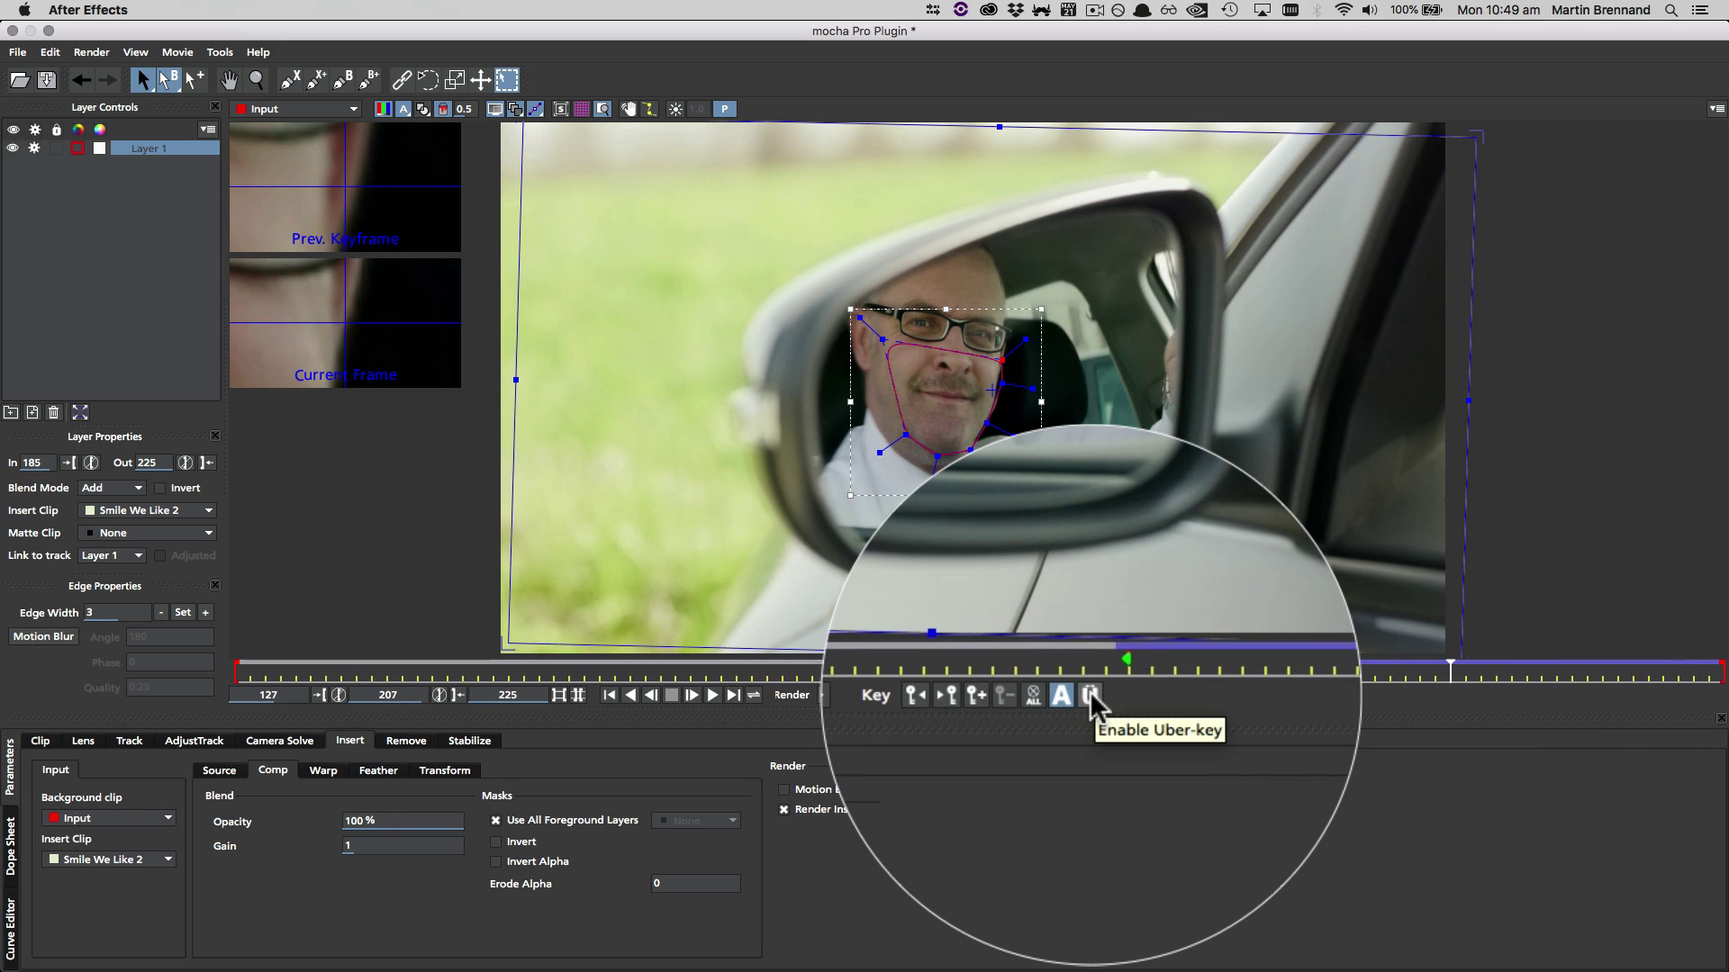
{"action": "left_click", "coordinate": [1090, 694]}
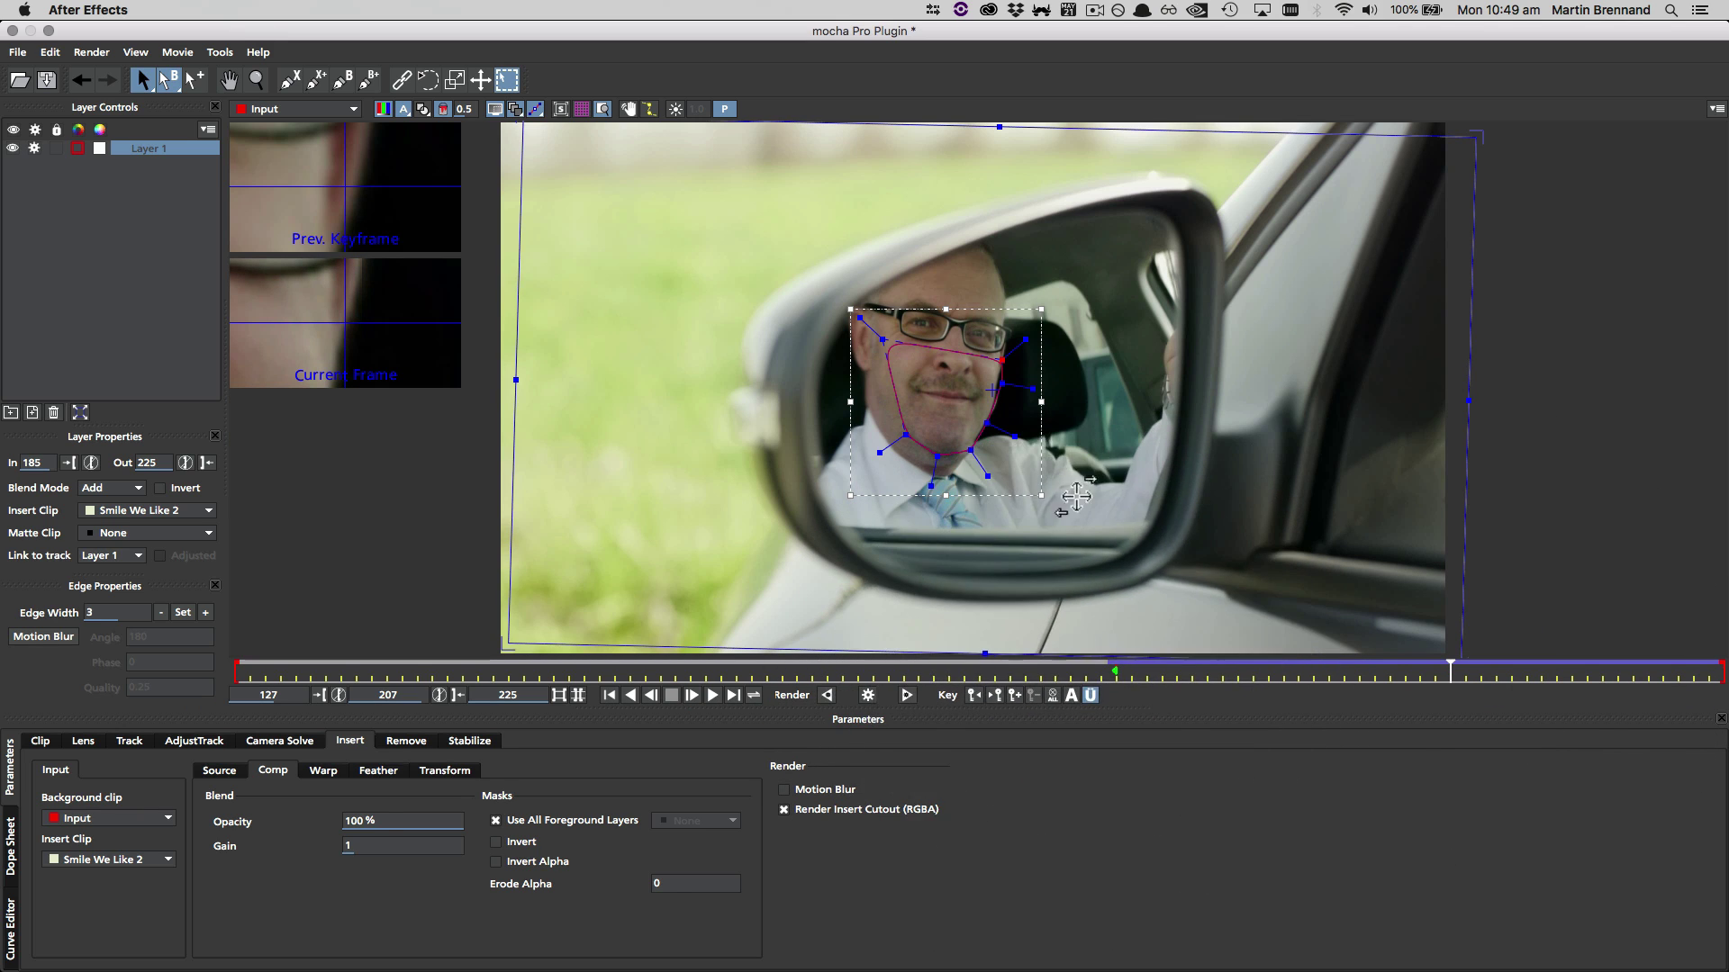
{"action": "left_click_drag", "start_coordinate": [1007, 387], "coordinate": [975, 457]}
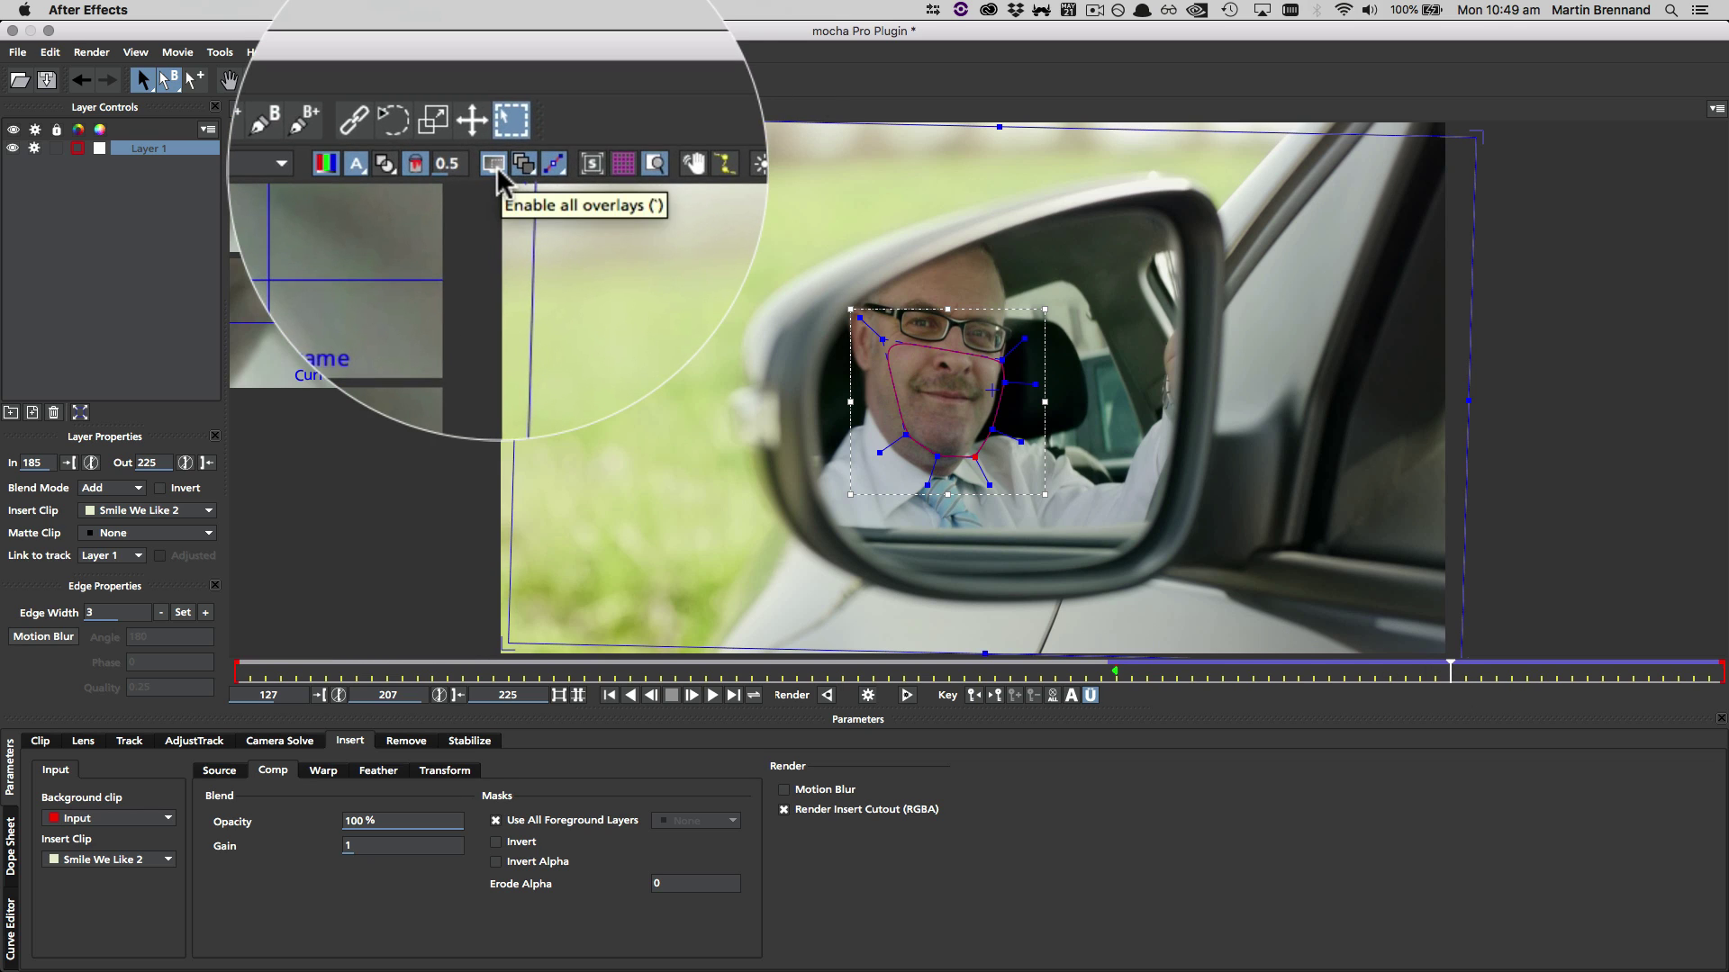
Hide the mask and track overlays and return to frame 149 for review.
{"action": "left_click", "coordinate": [495, 109]}
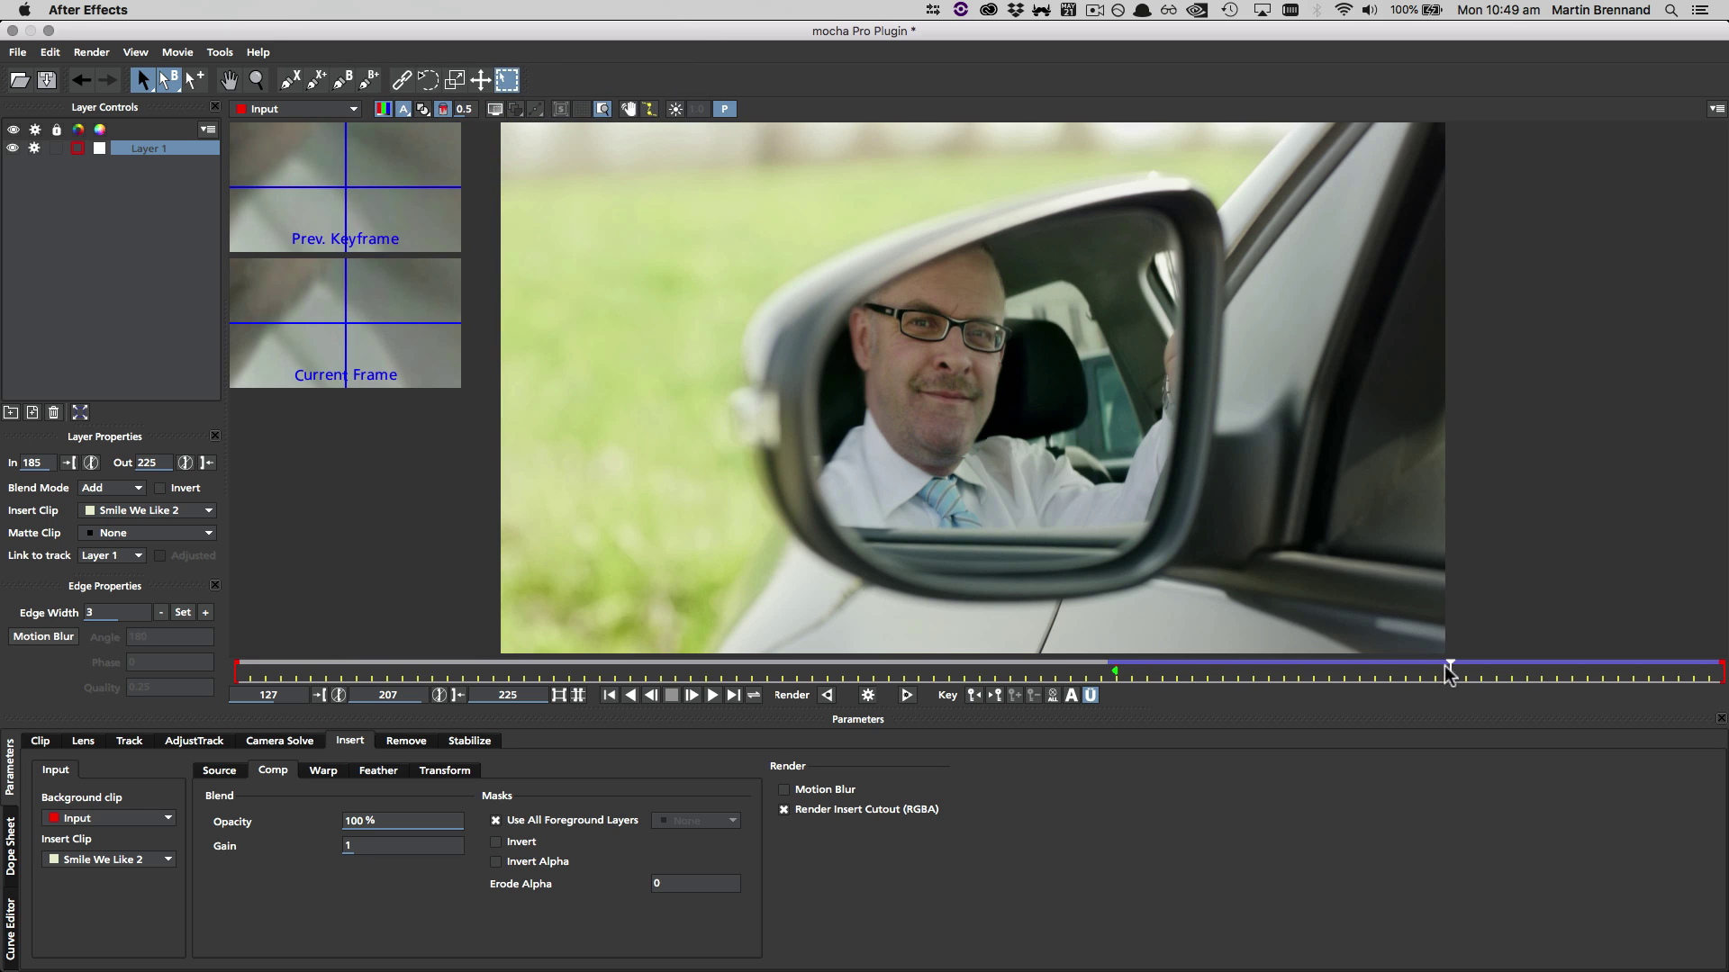
{"action": "left_click_drag", "start_coordinate": [1431, 672], "coordinate": [1283, 691]}
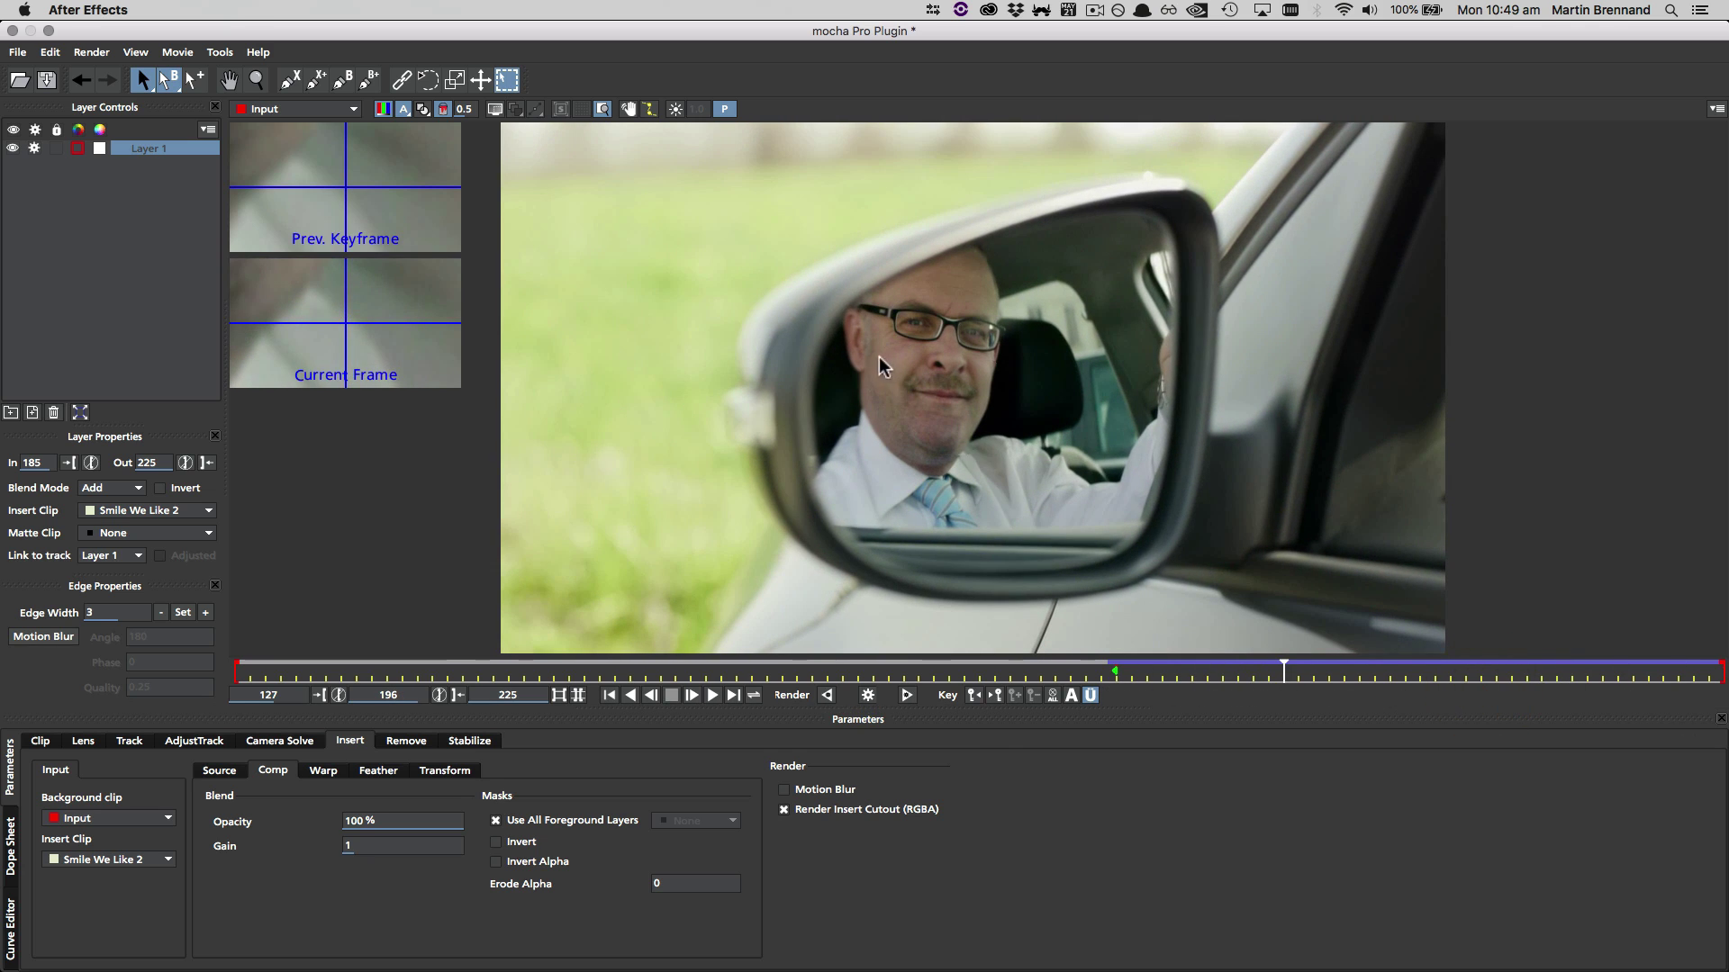
{"action": "left_click", "coordinate": [1284, 671]}
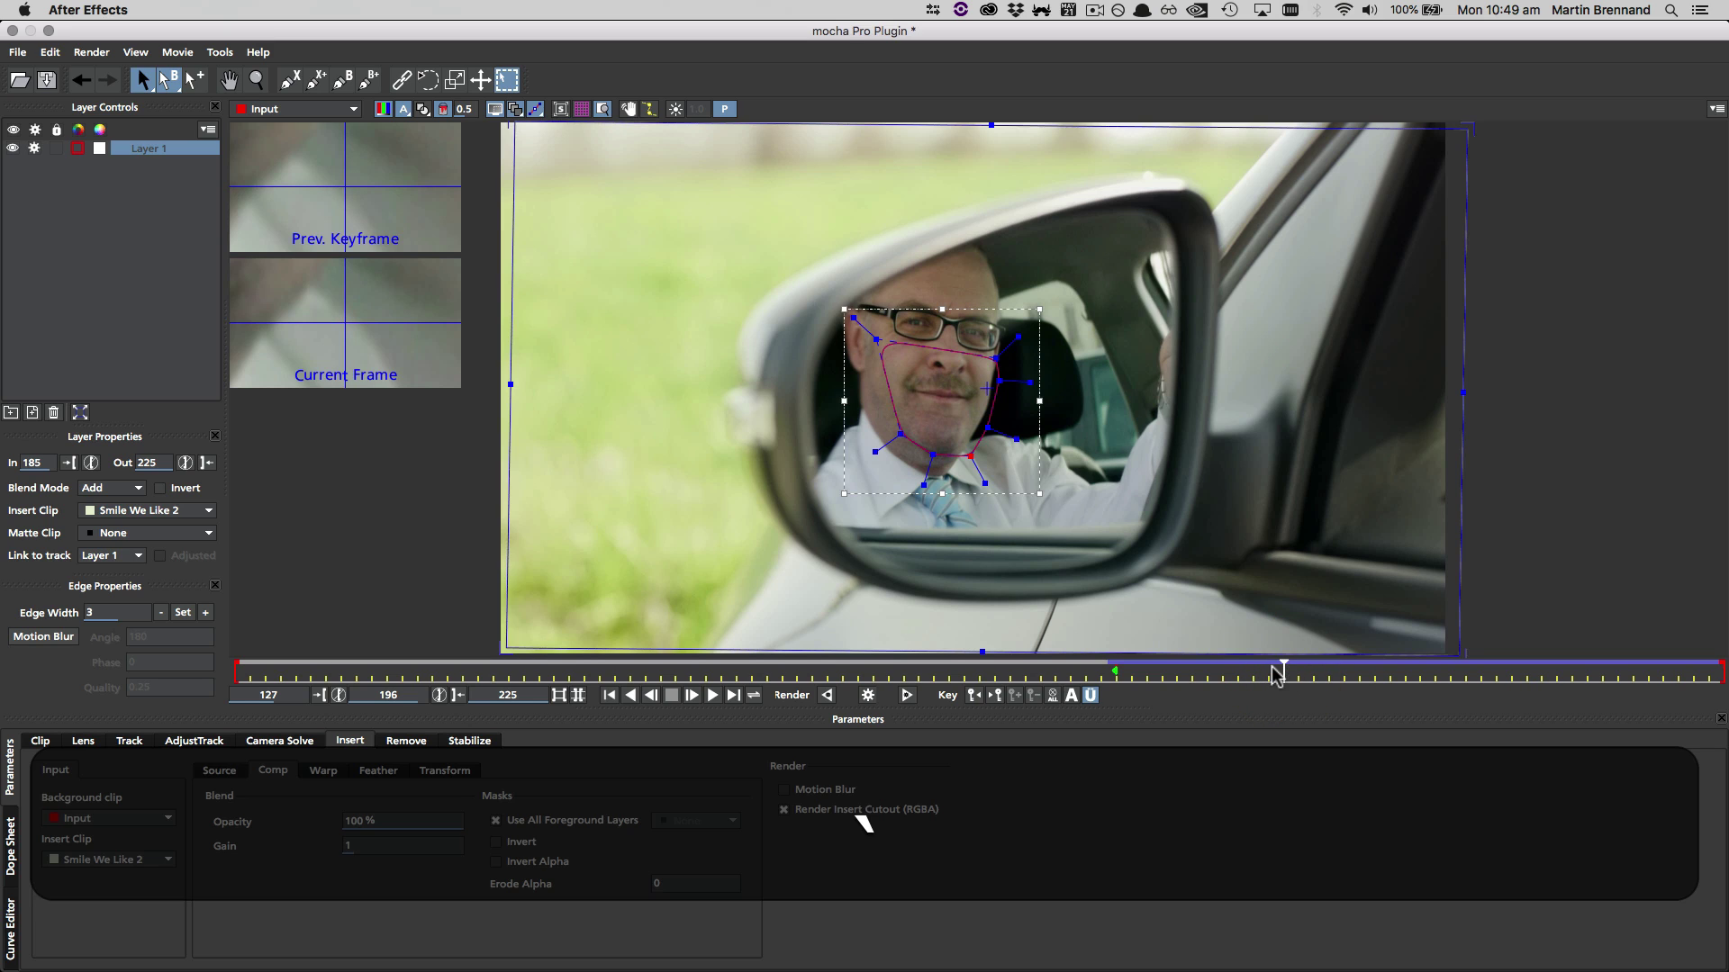
Select the lower face mask points and widen their edge width three steps outward.
{"action": "left_click_drag", "start_coordinate": [866, 316], "coordinate": [934, 463]}
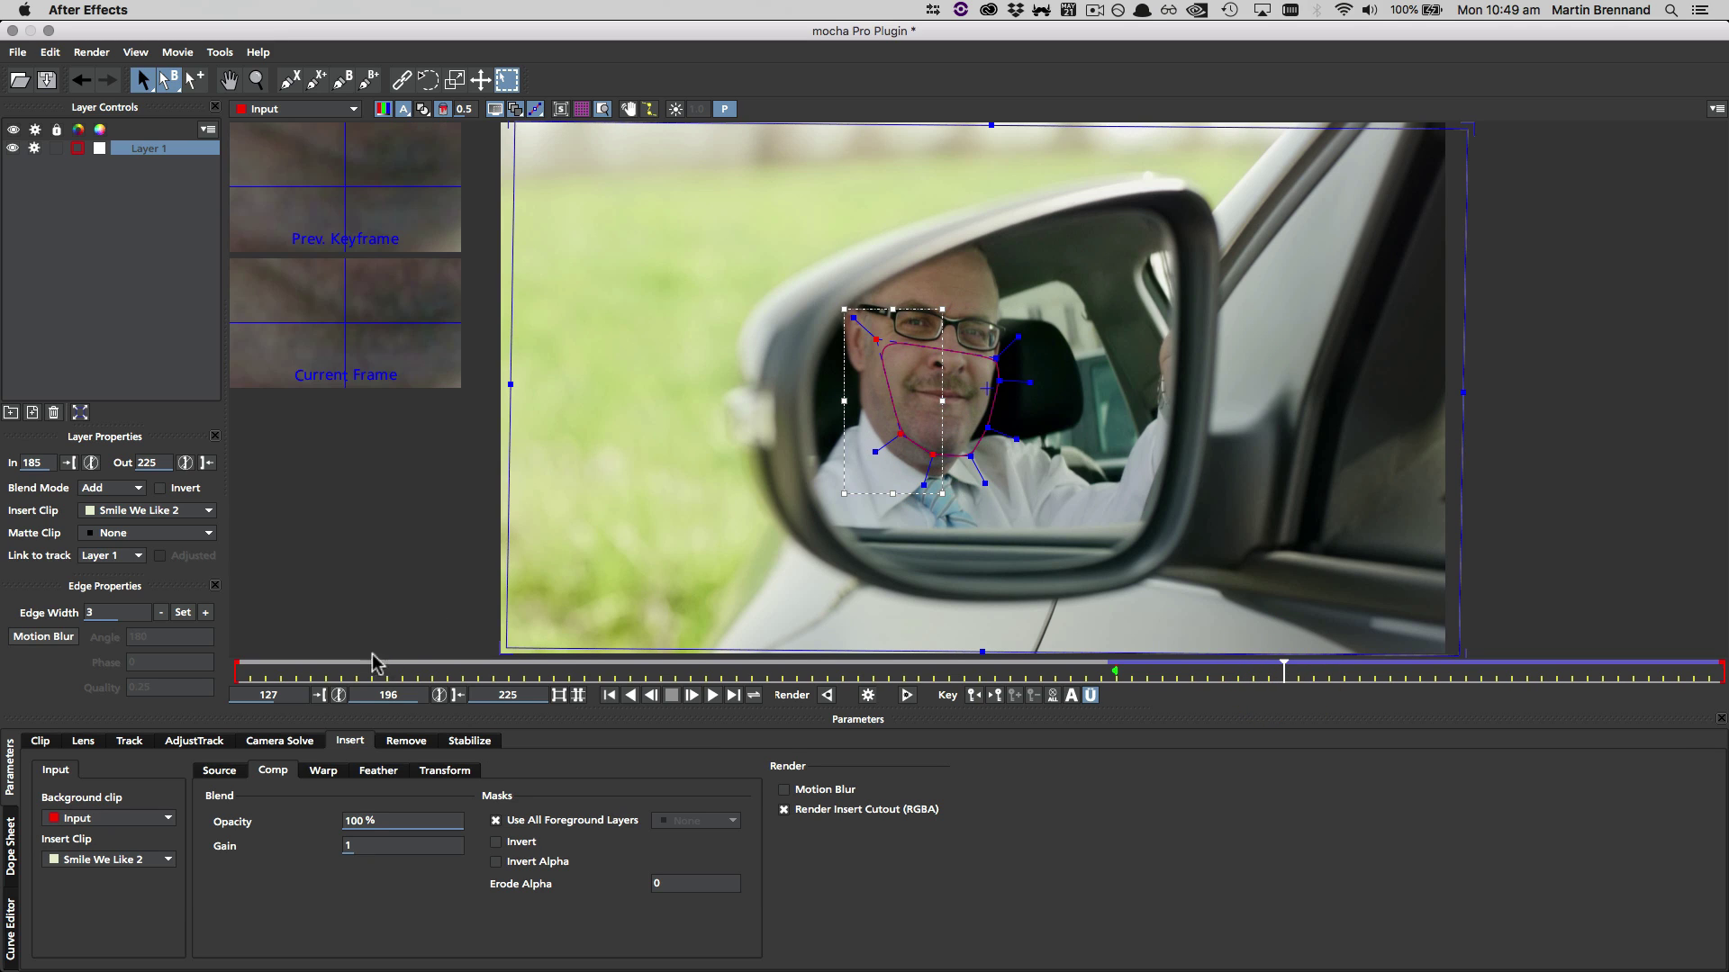
{"action": "left_click", "coordinate": [206, 612]}
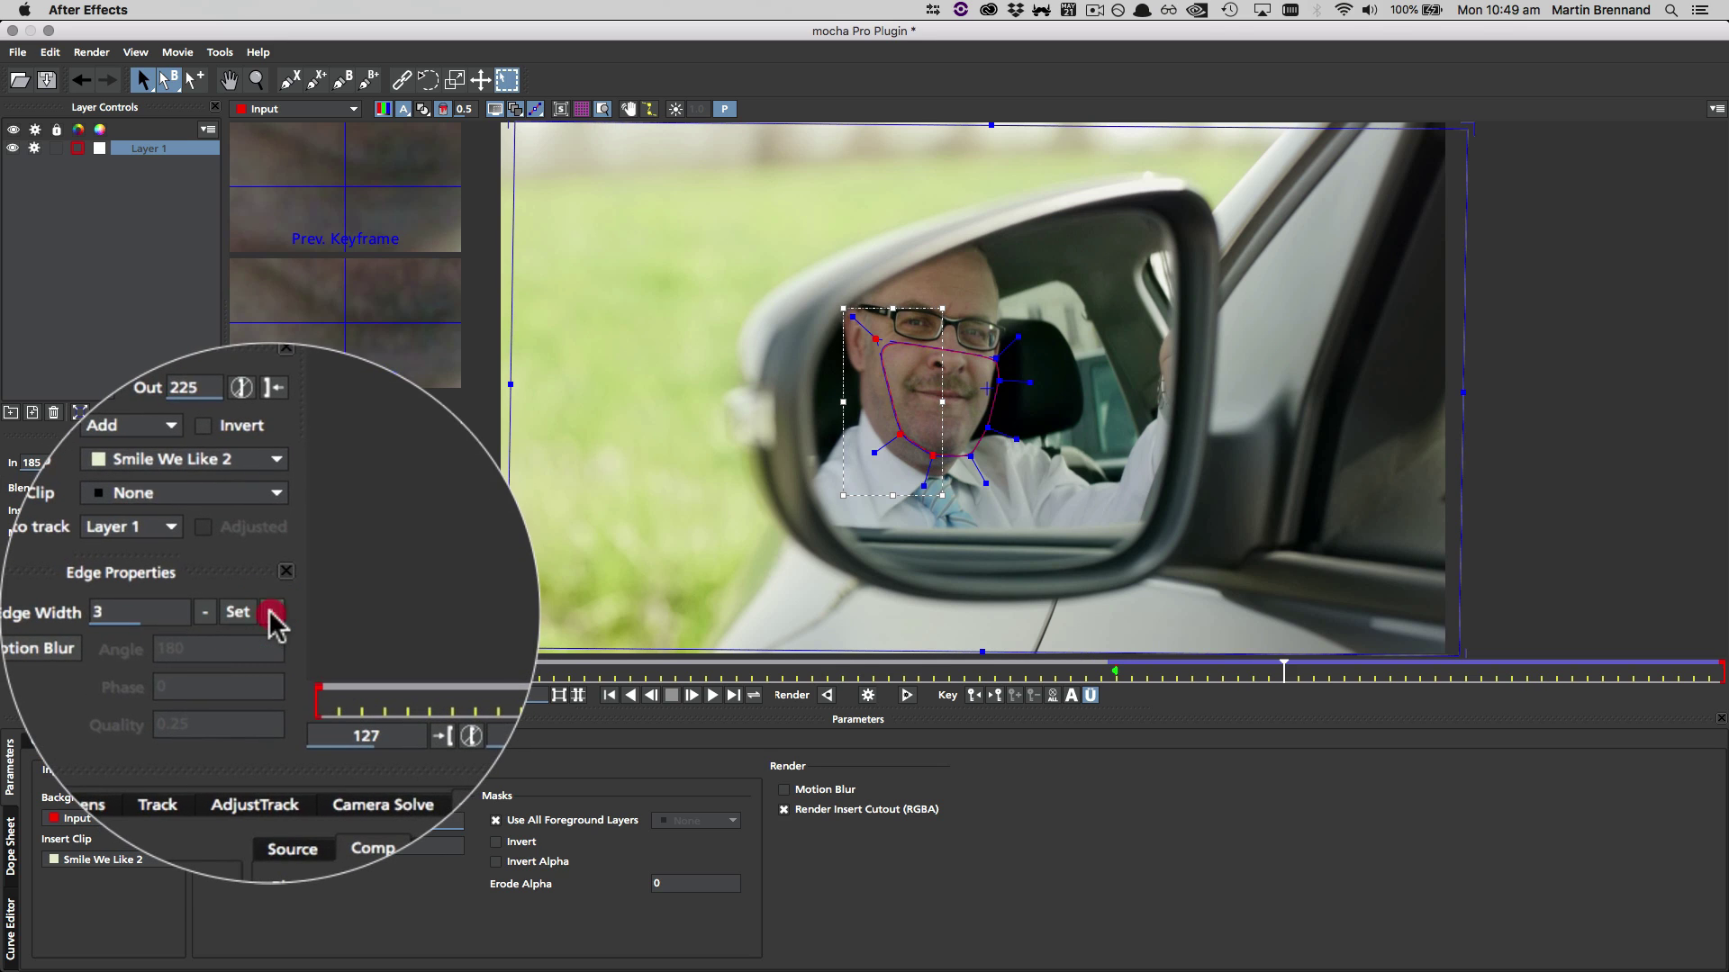
{"action": "left_click", "coordinate": [205, 612]}
{"action": "left_click", "coordinate": [205, 613]}
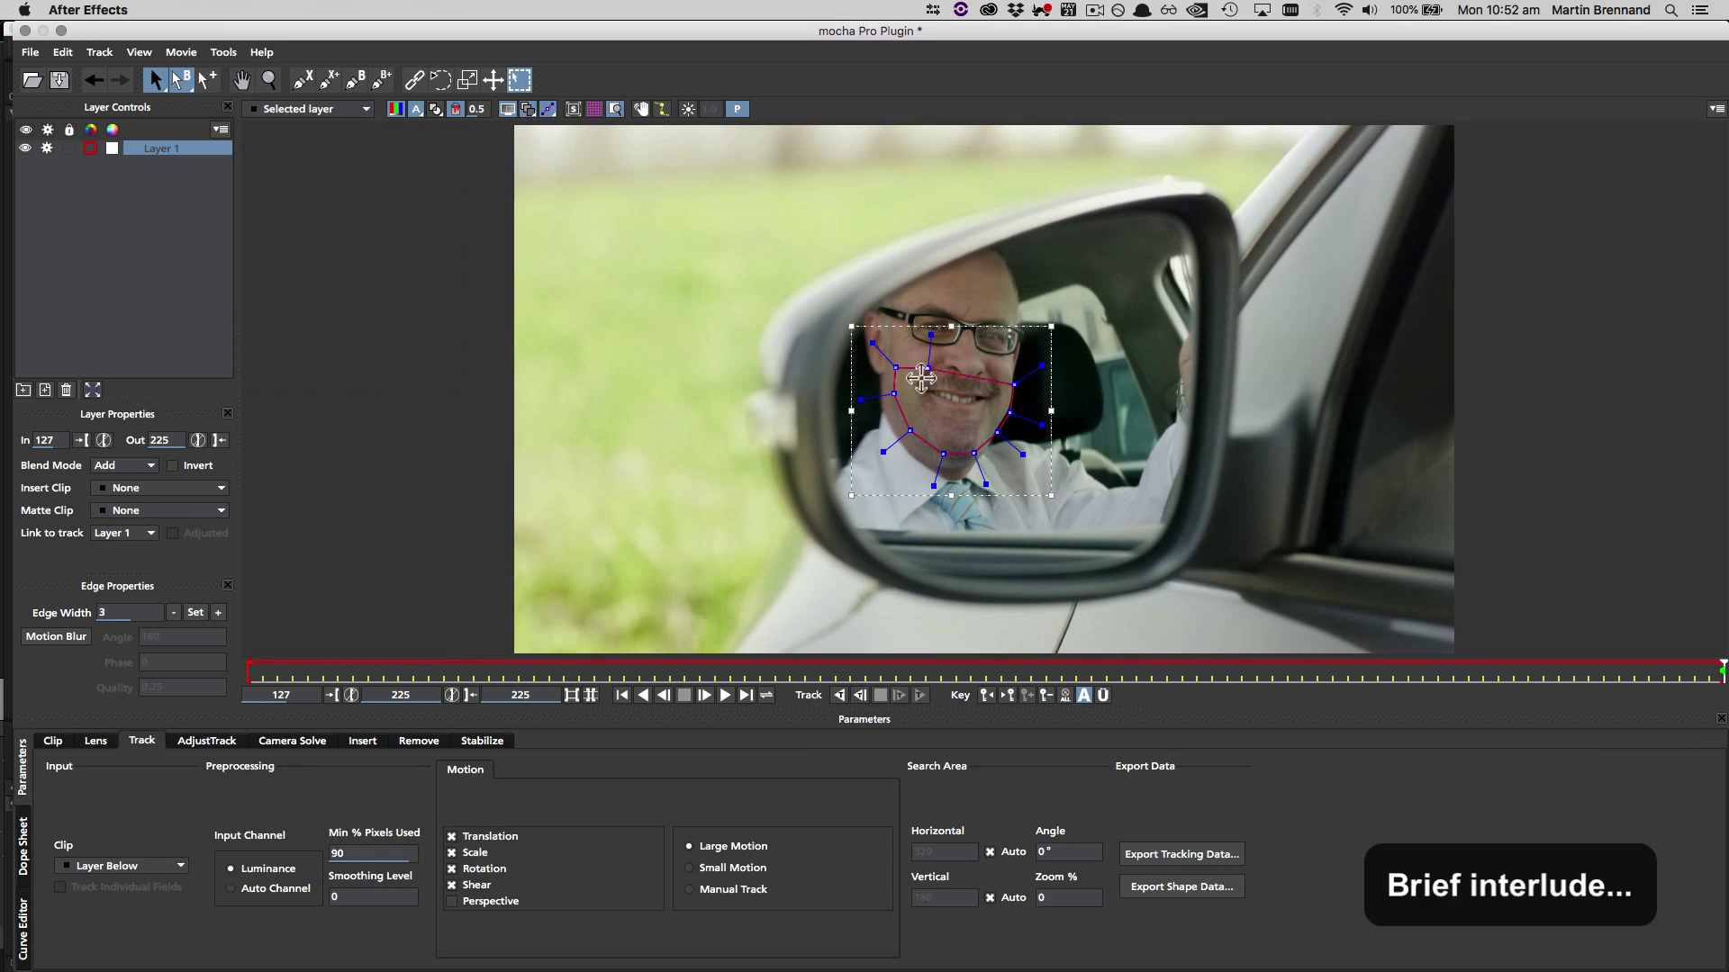
Show the surface and grid, track Layer 1 backward, then scrub to confirm the grid follows the head.
{"action": "left_click", "coordinate": [571, 110]}
{"action": "left_click", "coordinate": [591, 110]}
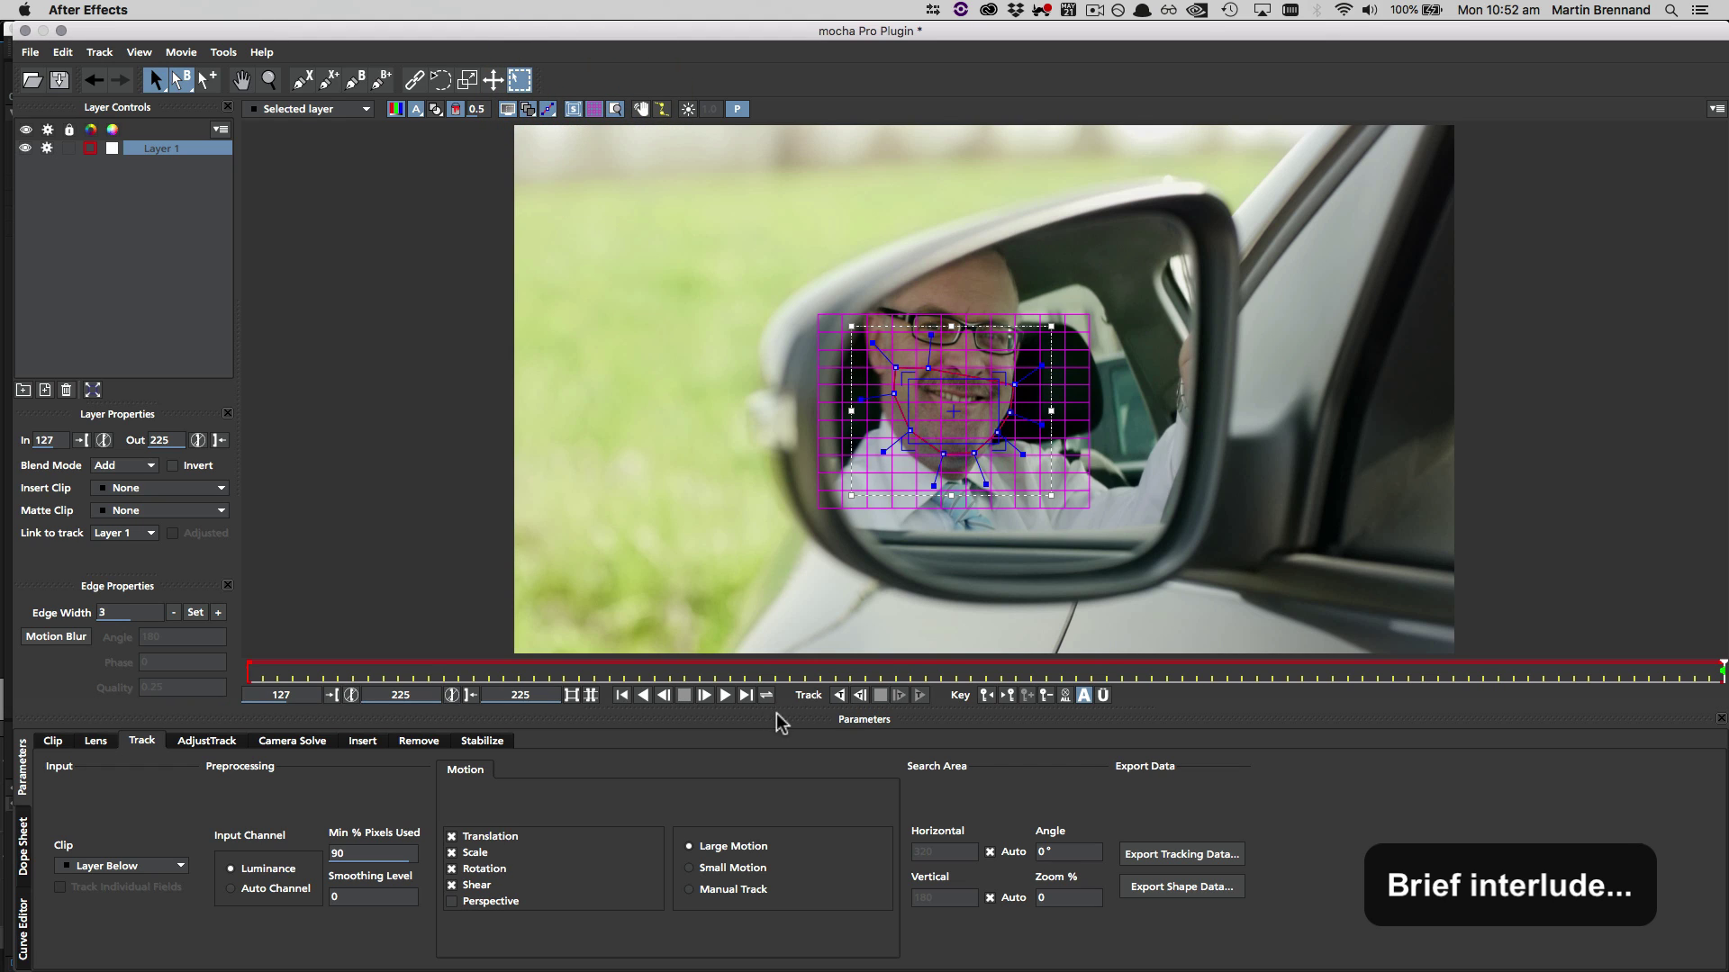
{"action": "left_click", "coordinate": [839, 695]}
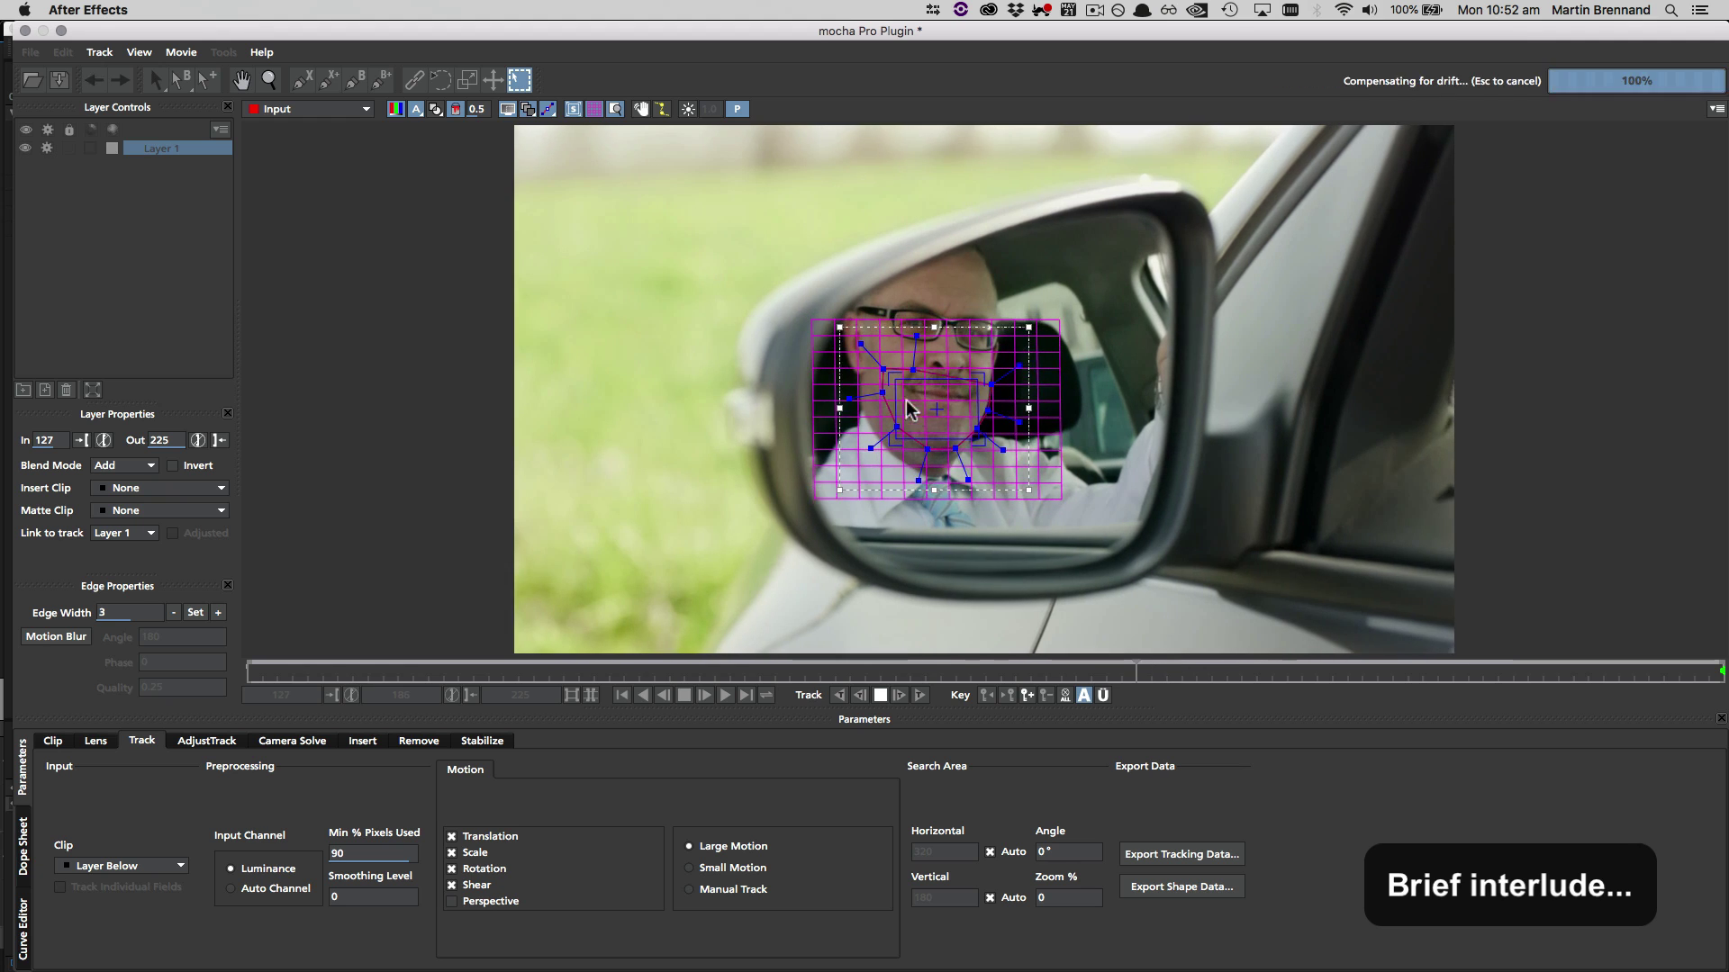
{"action": "left_click", "coordinate": [881, 695]}
{"action": "left_click_drag", "start_coordinate": [923, 668], "coordinate": [1111, 677]}
{"action": "left_click", "coordinate": [1660, 694]}
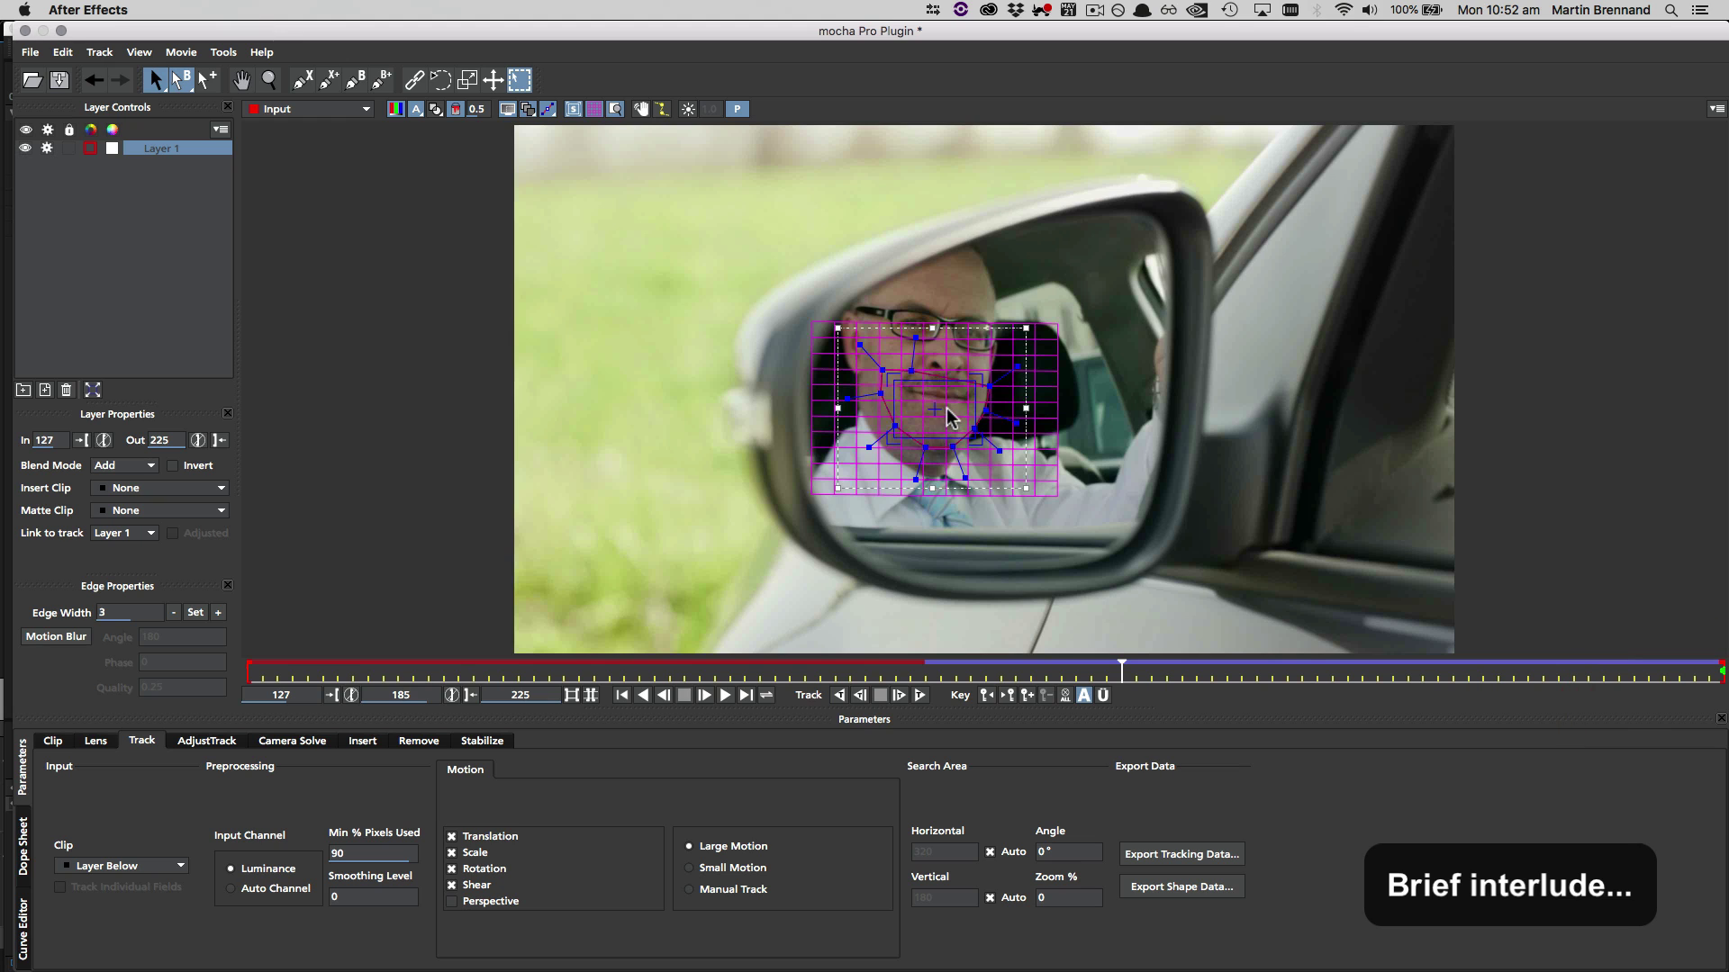
Import Smile We Like.TIFF as the insert clip, set the layer's in point to frame 185, and align the surface.
{"action": "left_click", "coordinate": [135, 490]}
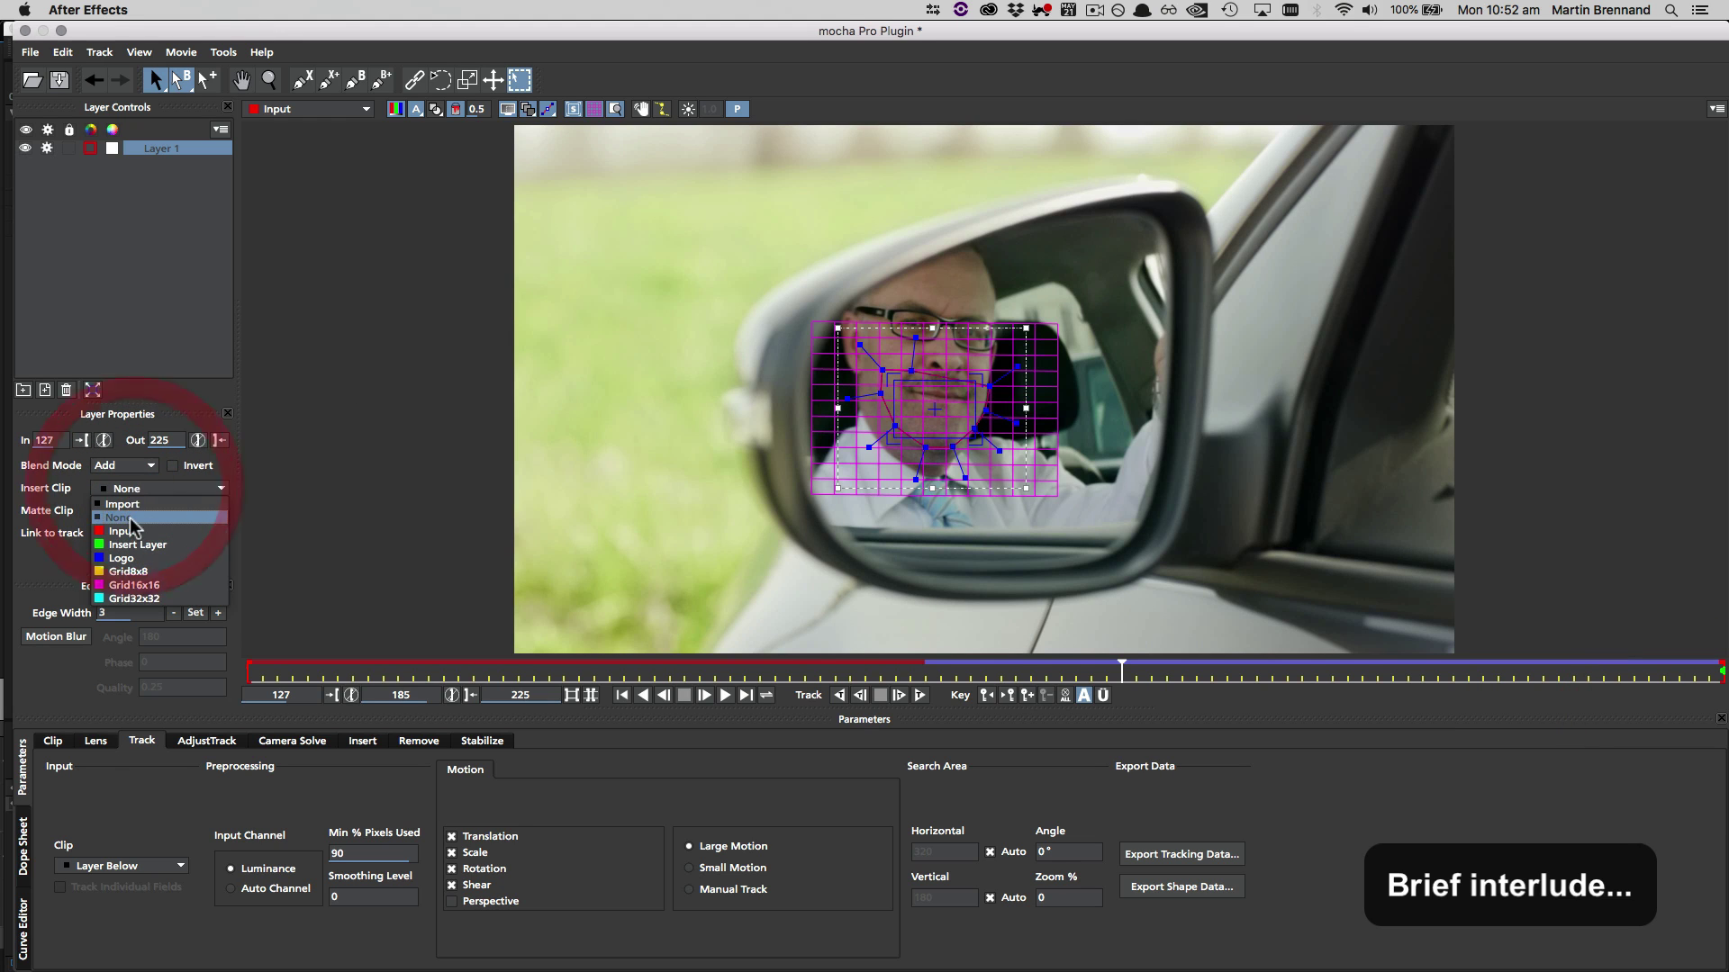
{"action": "left_click", "coordinate": [140, 505]}
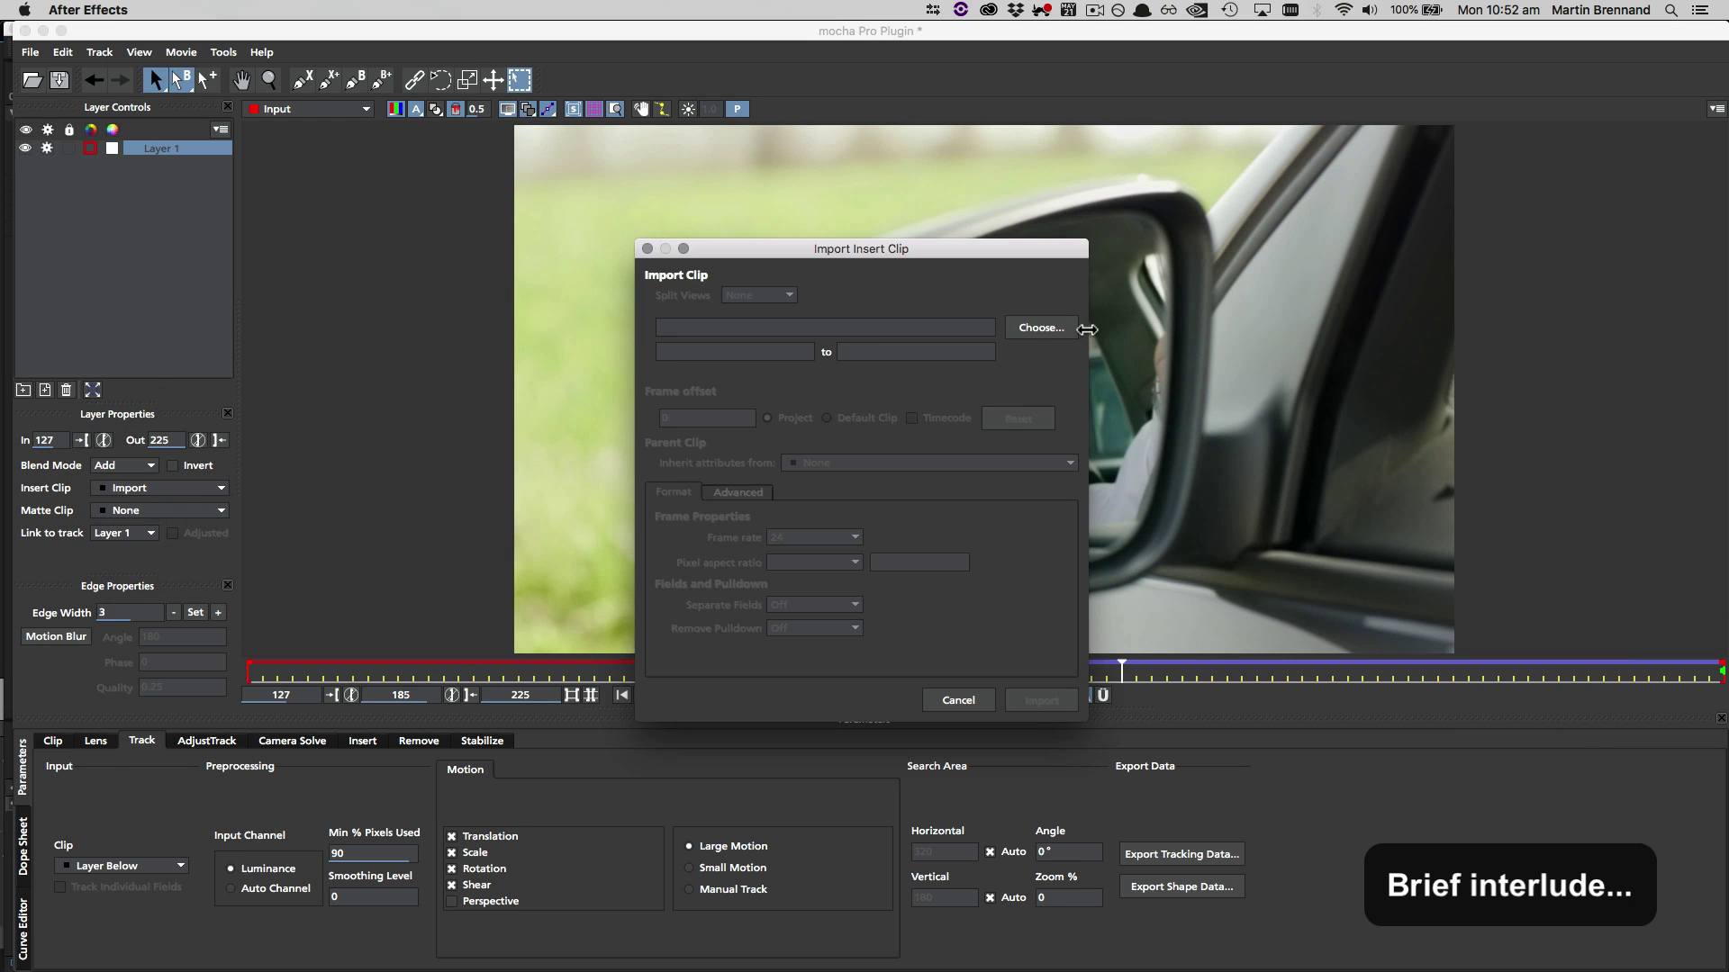
{"action": "left_click", "coordinate": [1061, 330]}
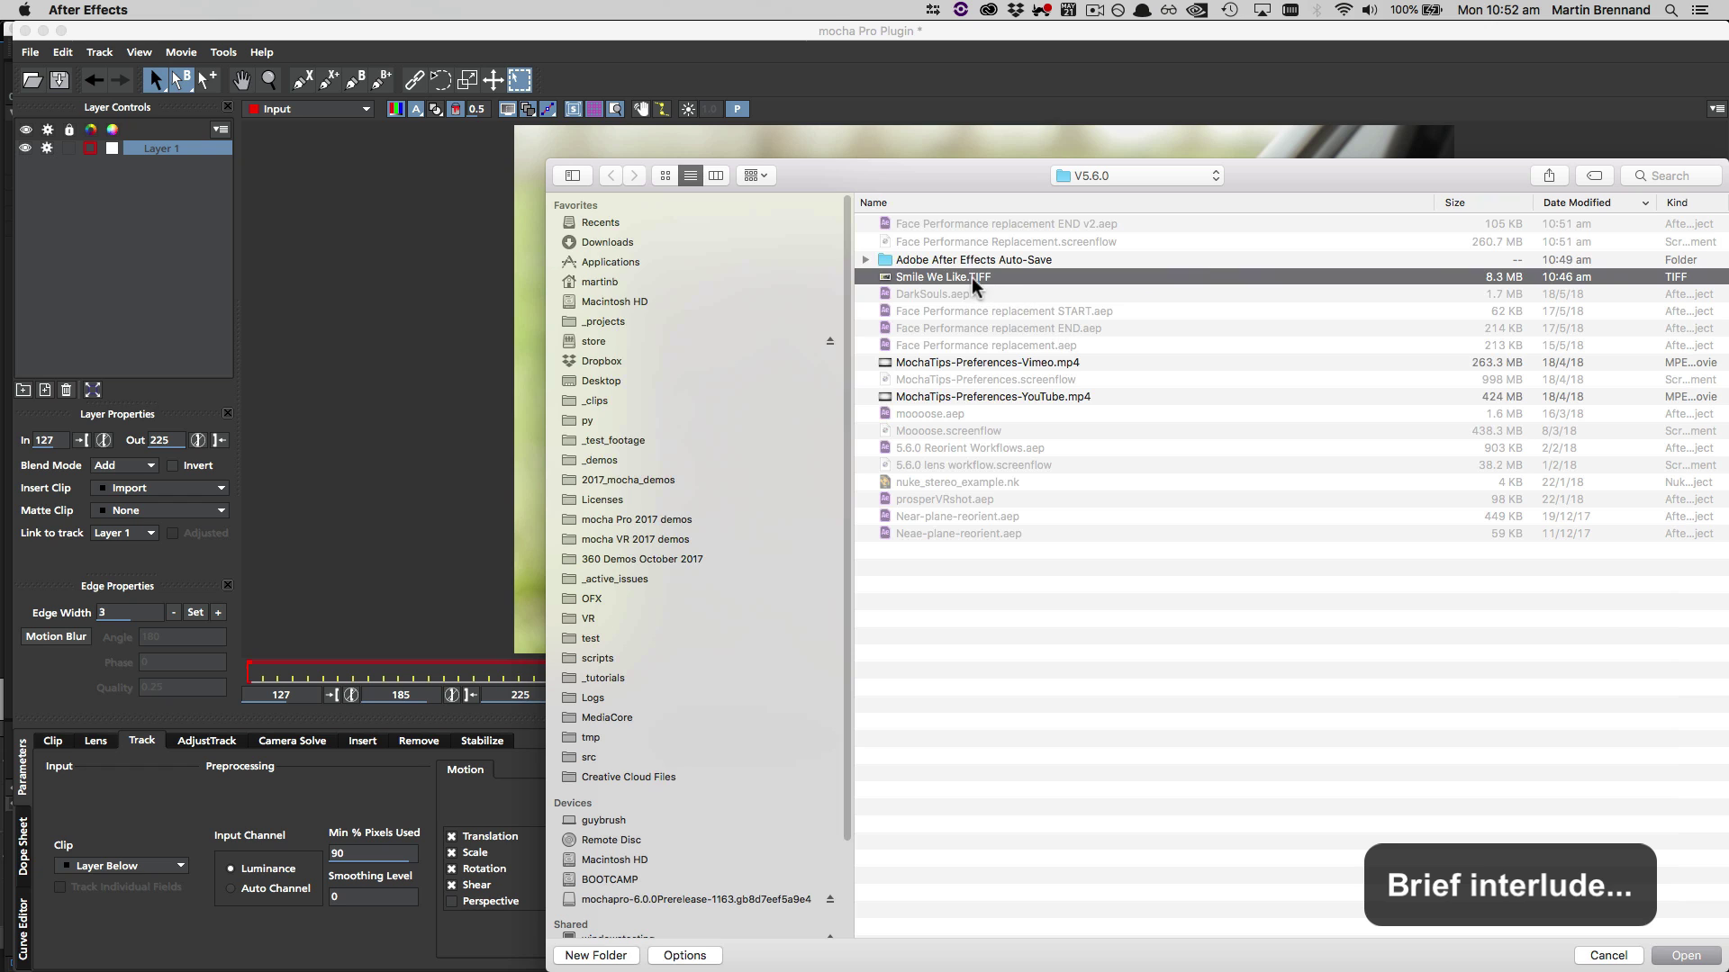
{"action": "double_click", "coordinate": [976, 286]}
{"action": "left_click", "coordinate": [1040, 701]}
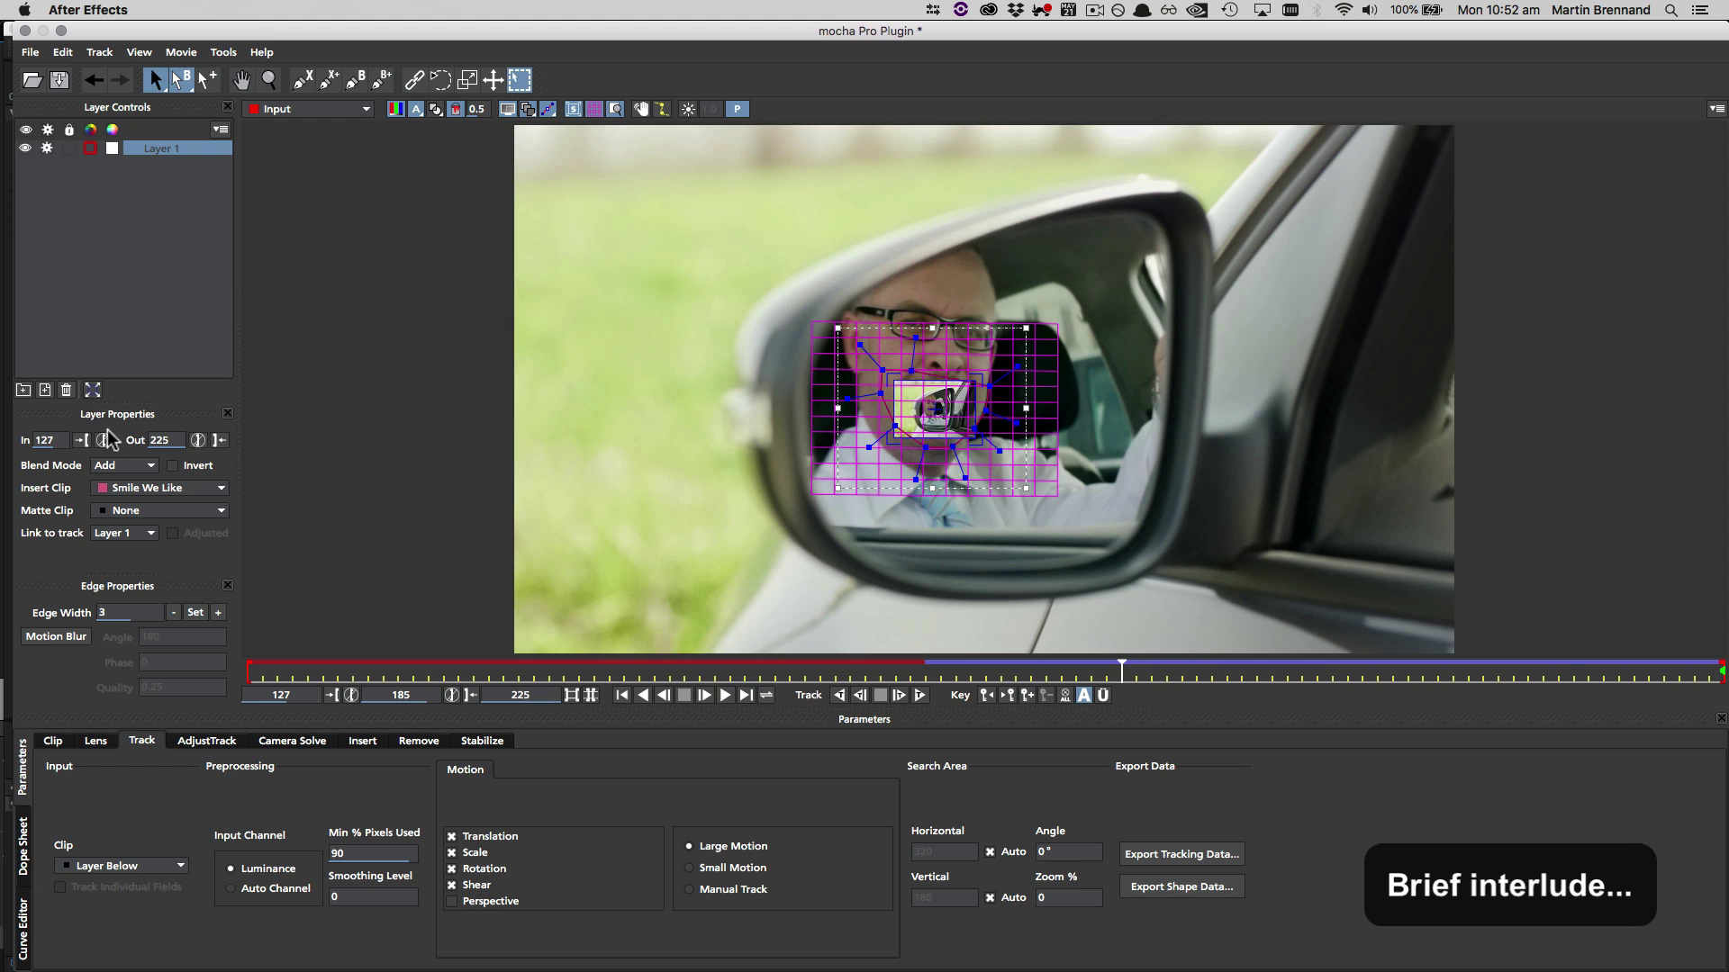
{"action": "left_click", "coordinate": [81, 439]}
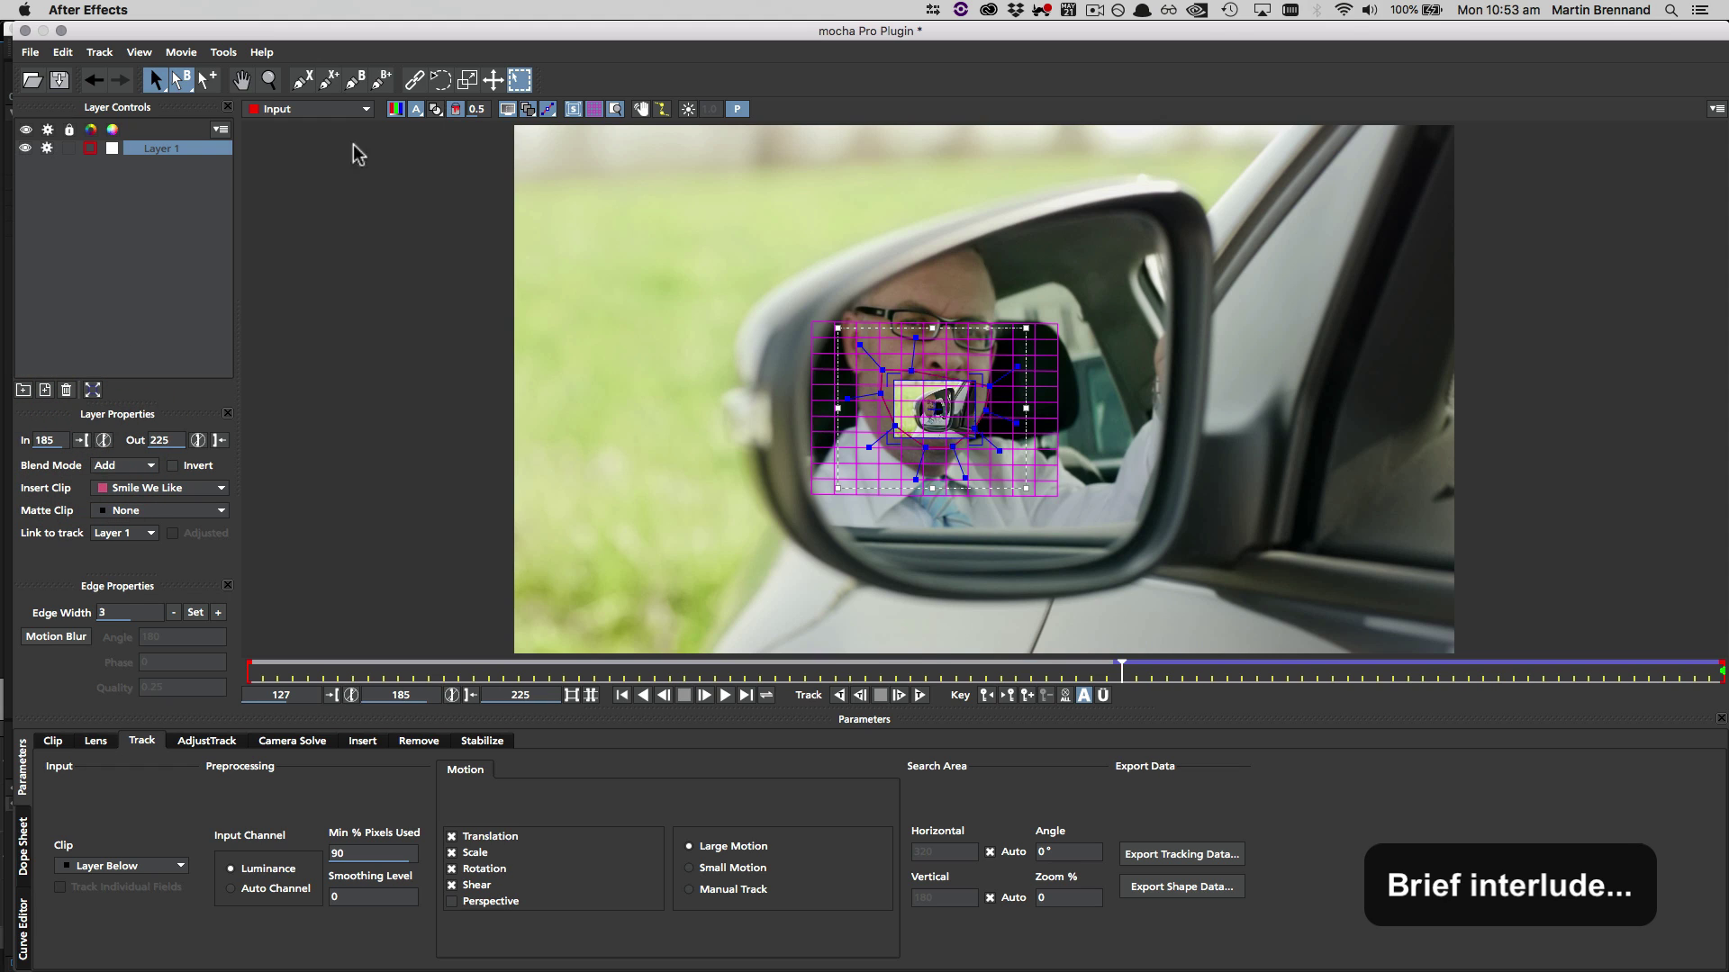
{"action": "left_click", "coordinate": [93, 390]}
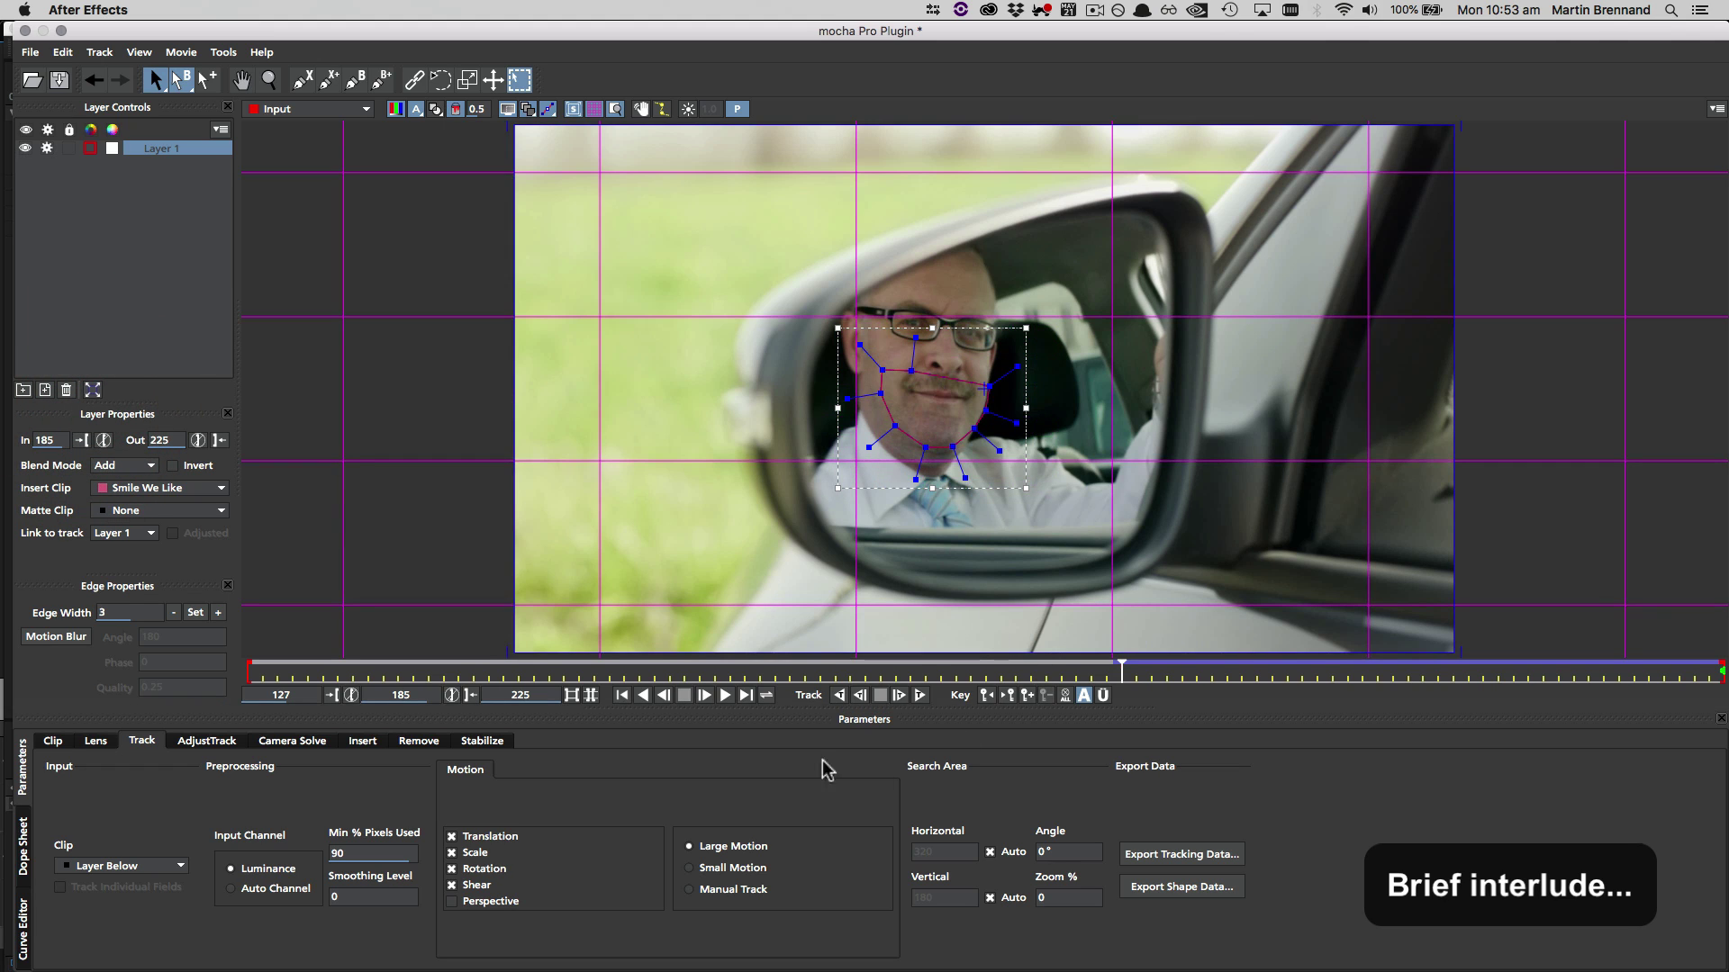
Mask the insert with Use All Foreground Layers and hide the grid overlay.
{"action": "left_click", "coordinate": [362, 741]}
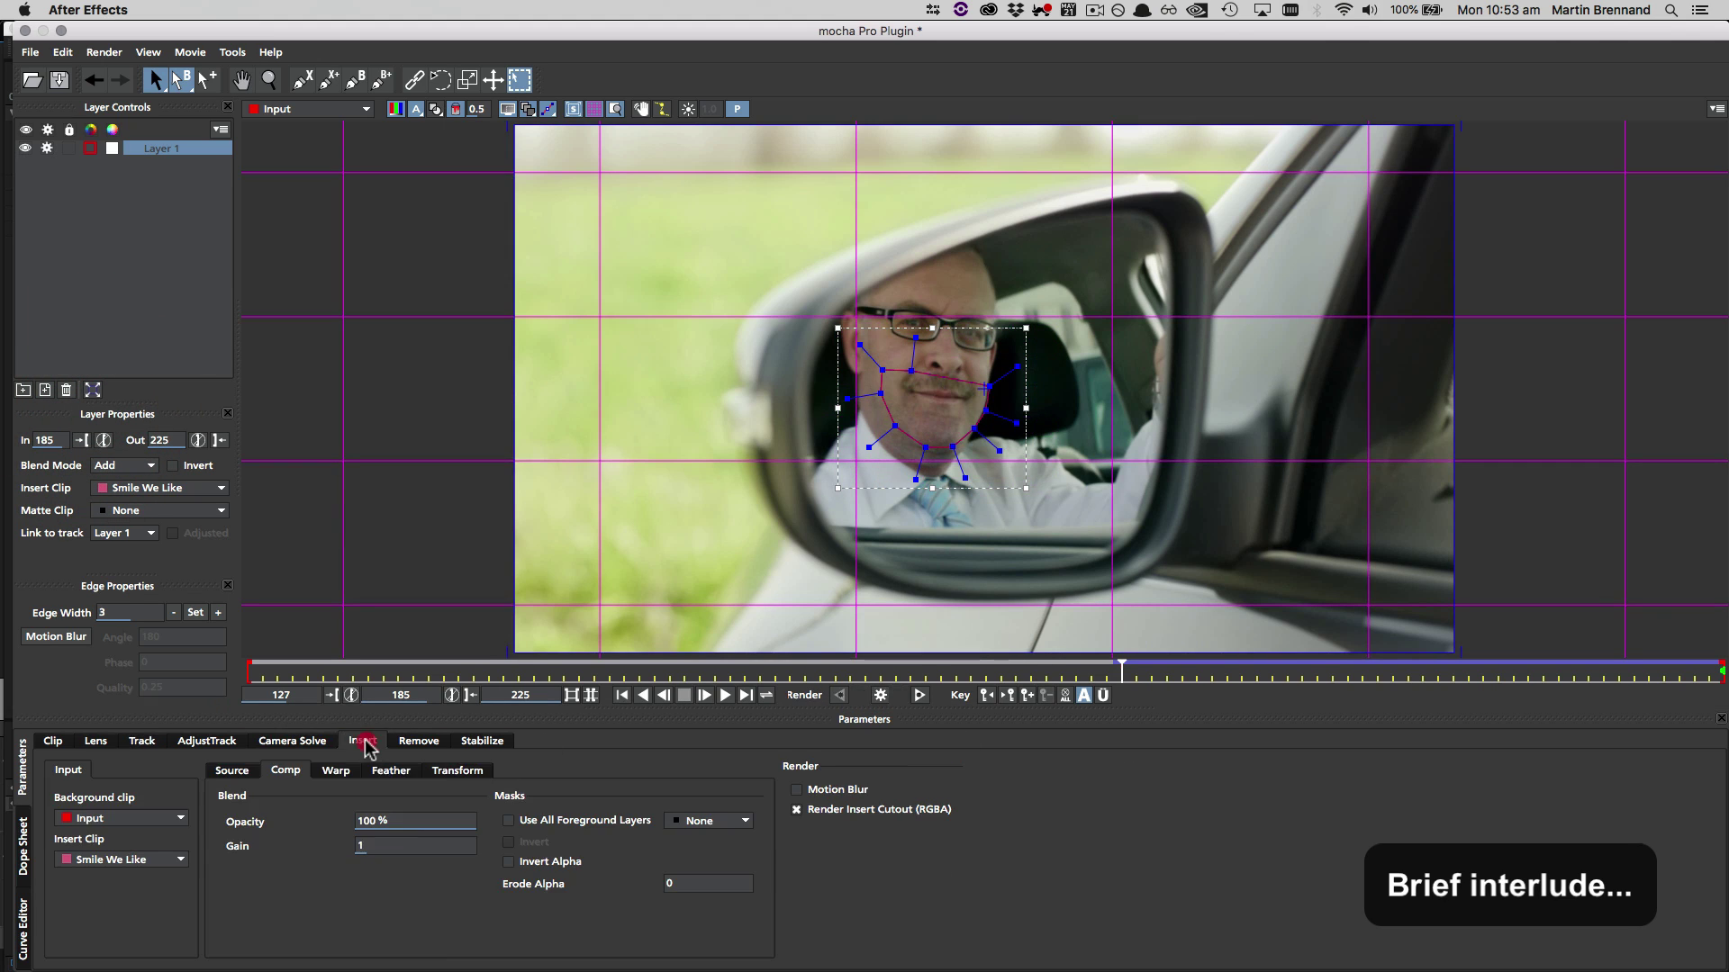
{"action": "left_click", "coordinate": [508, 819]}
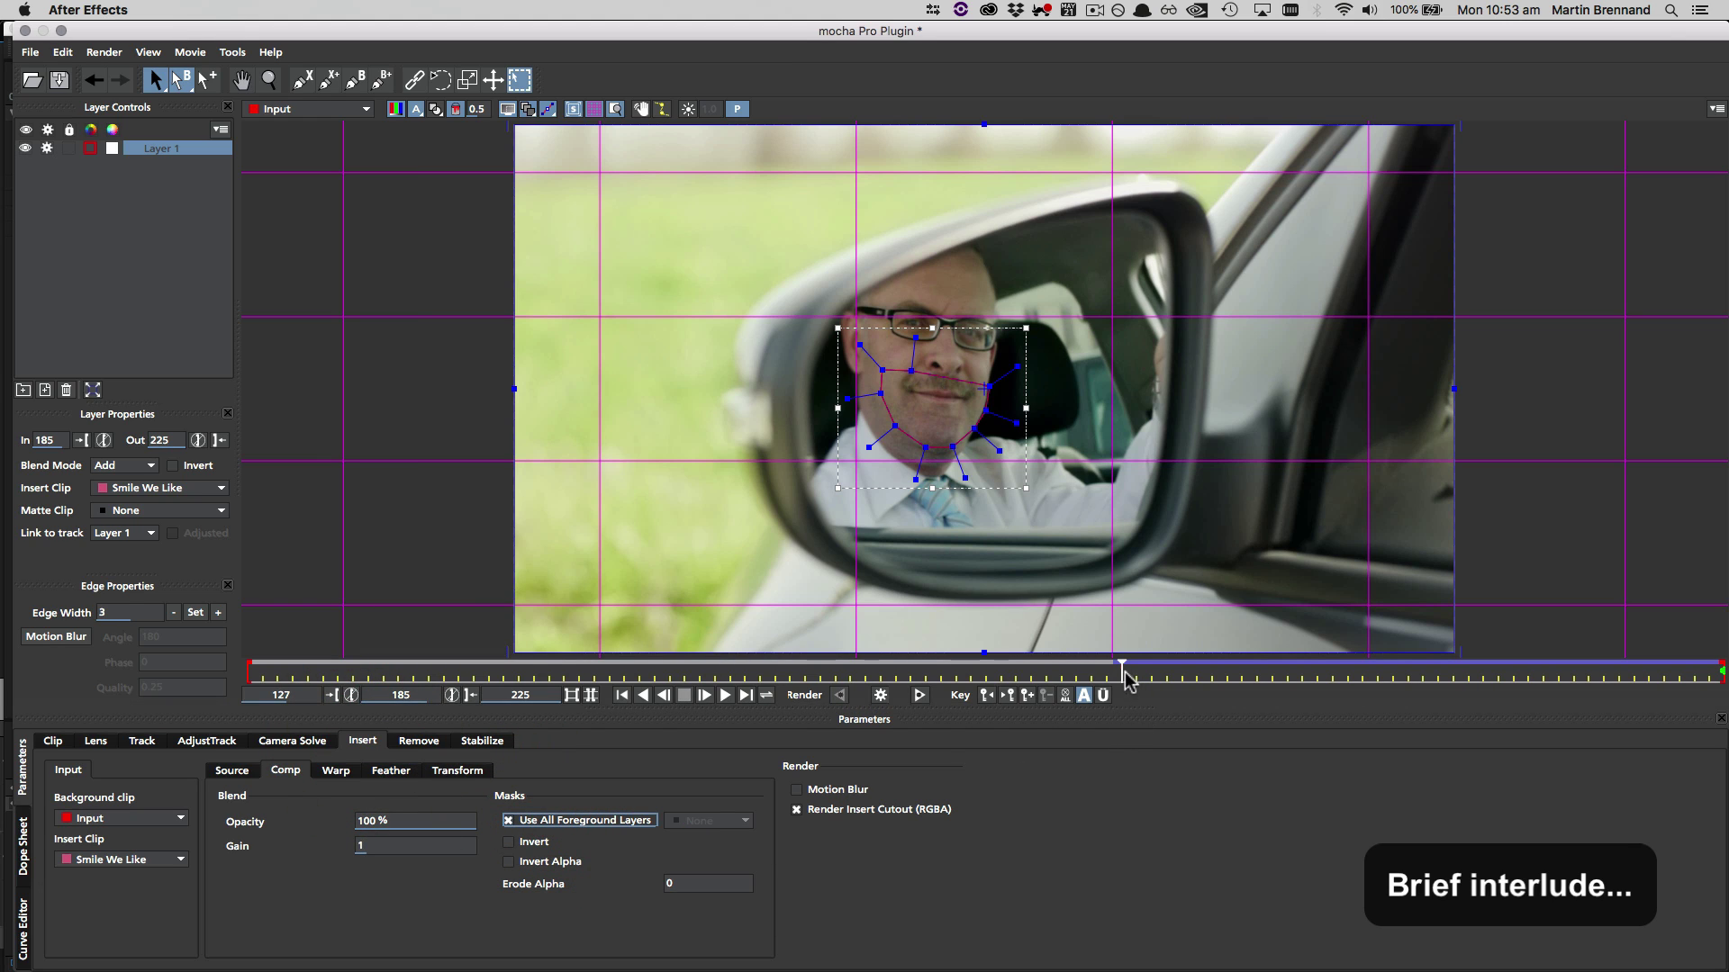
{"action": "left_click", "coordinate": [592, 108]}
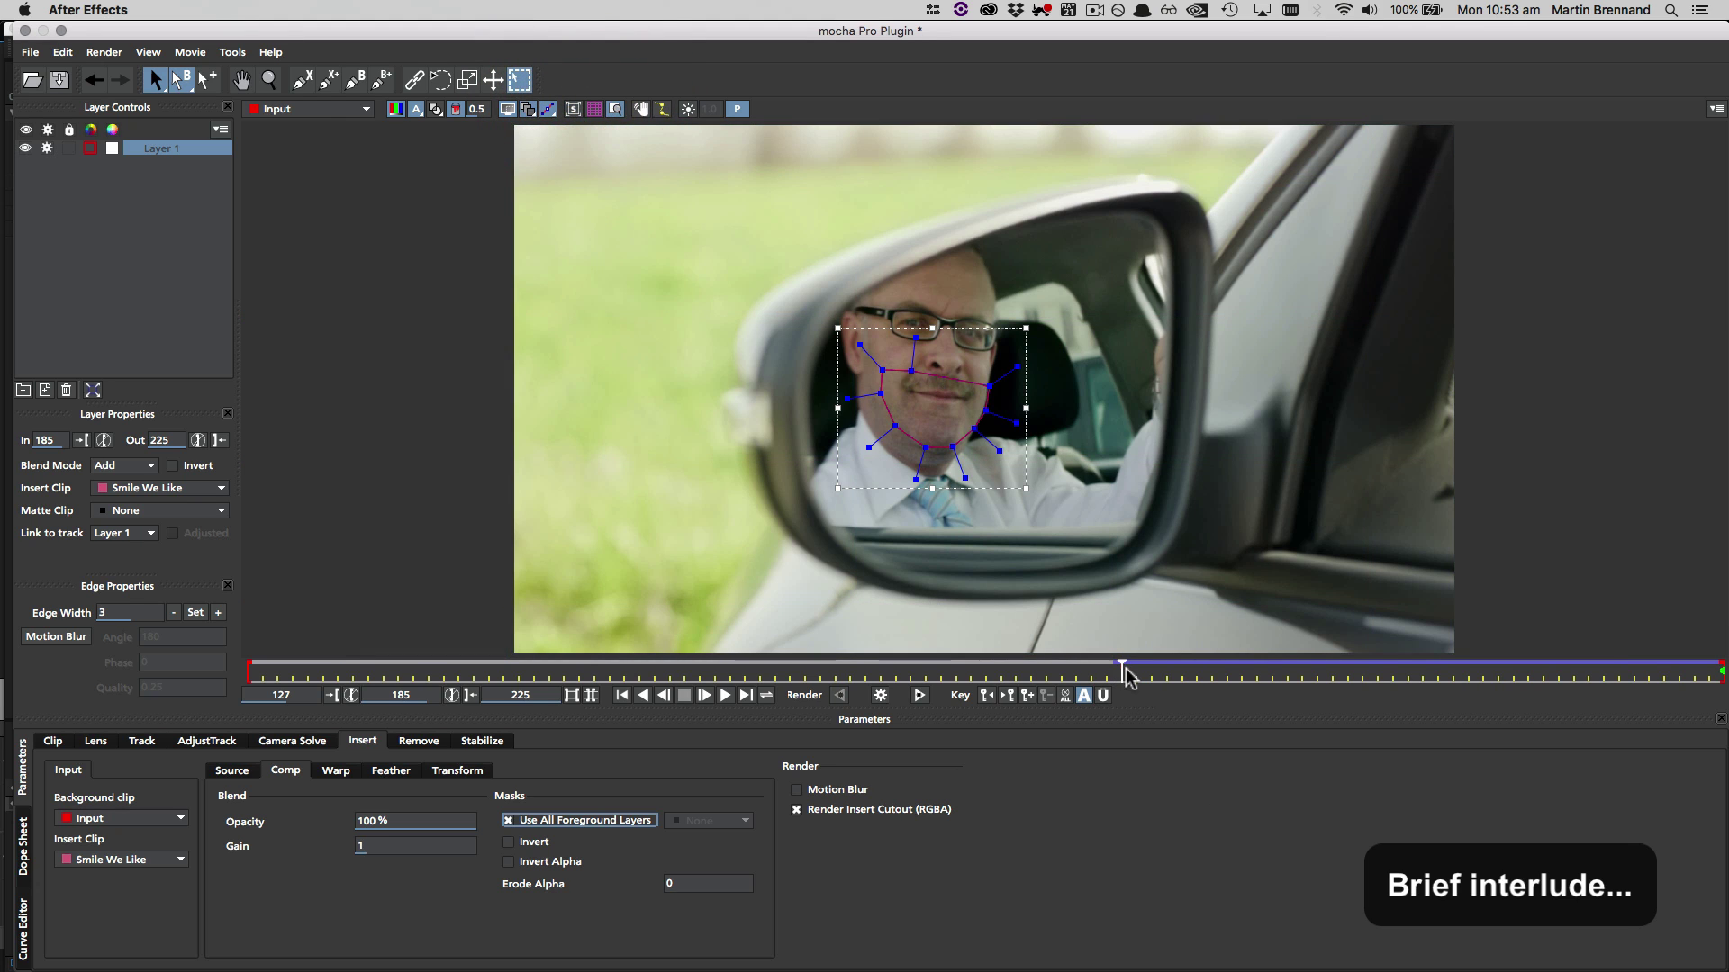
Scrub from frame 185 onward to review the held smile insert.
{"action": "left_click_drag", "start_coordinate": [1135, 671], "coordinate": [1114, 705]}
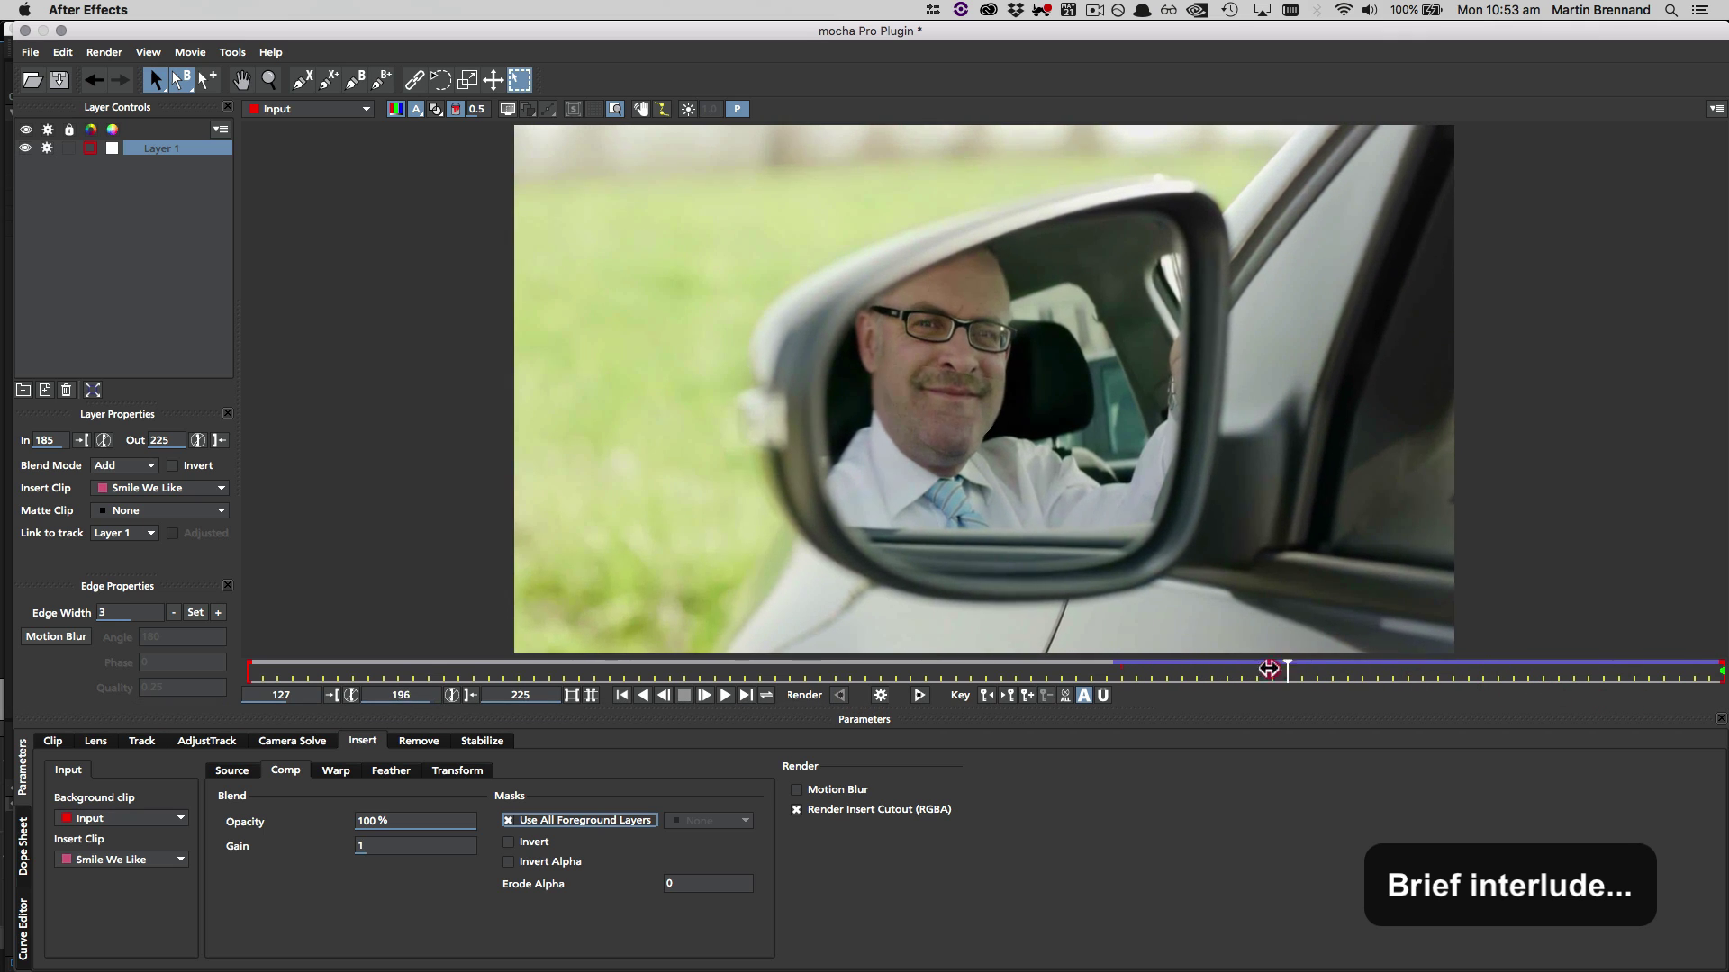
{"action": "left_click_drag", "start_coordinate": [1637, 700], "coordinate": [1117, 640]}
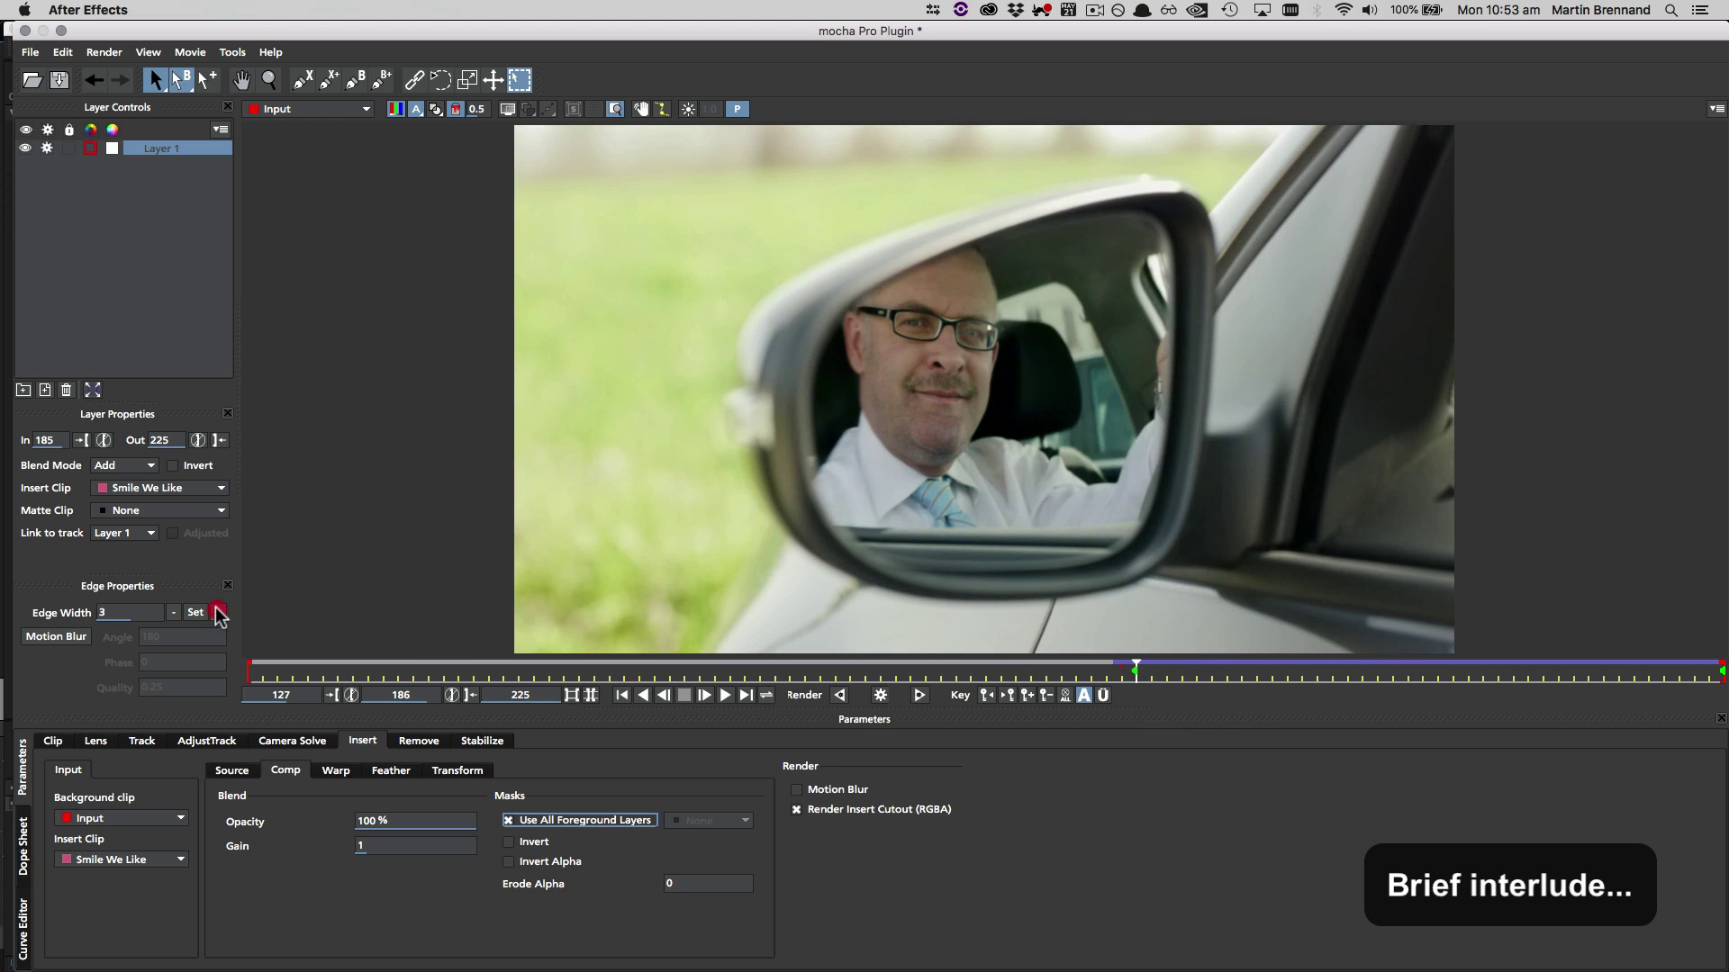
{"action": "mouse_move", "coordinate": [1133, 671]}
{"action": "left_mouse_down"}
{"action": "mouse_move", "coordinate": [1540, 698]}
{"action": "mouse_move", "coordinate": [1123, 677]}
{"action": "left_mouse_up"}
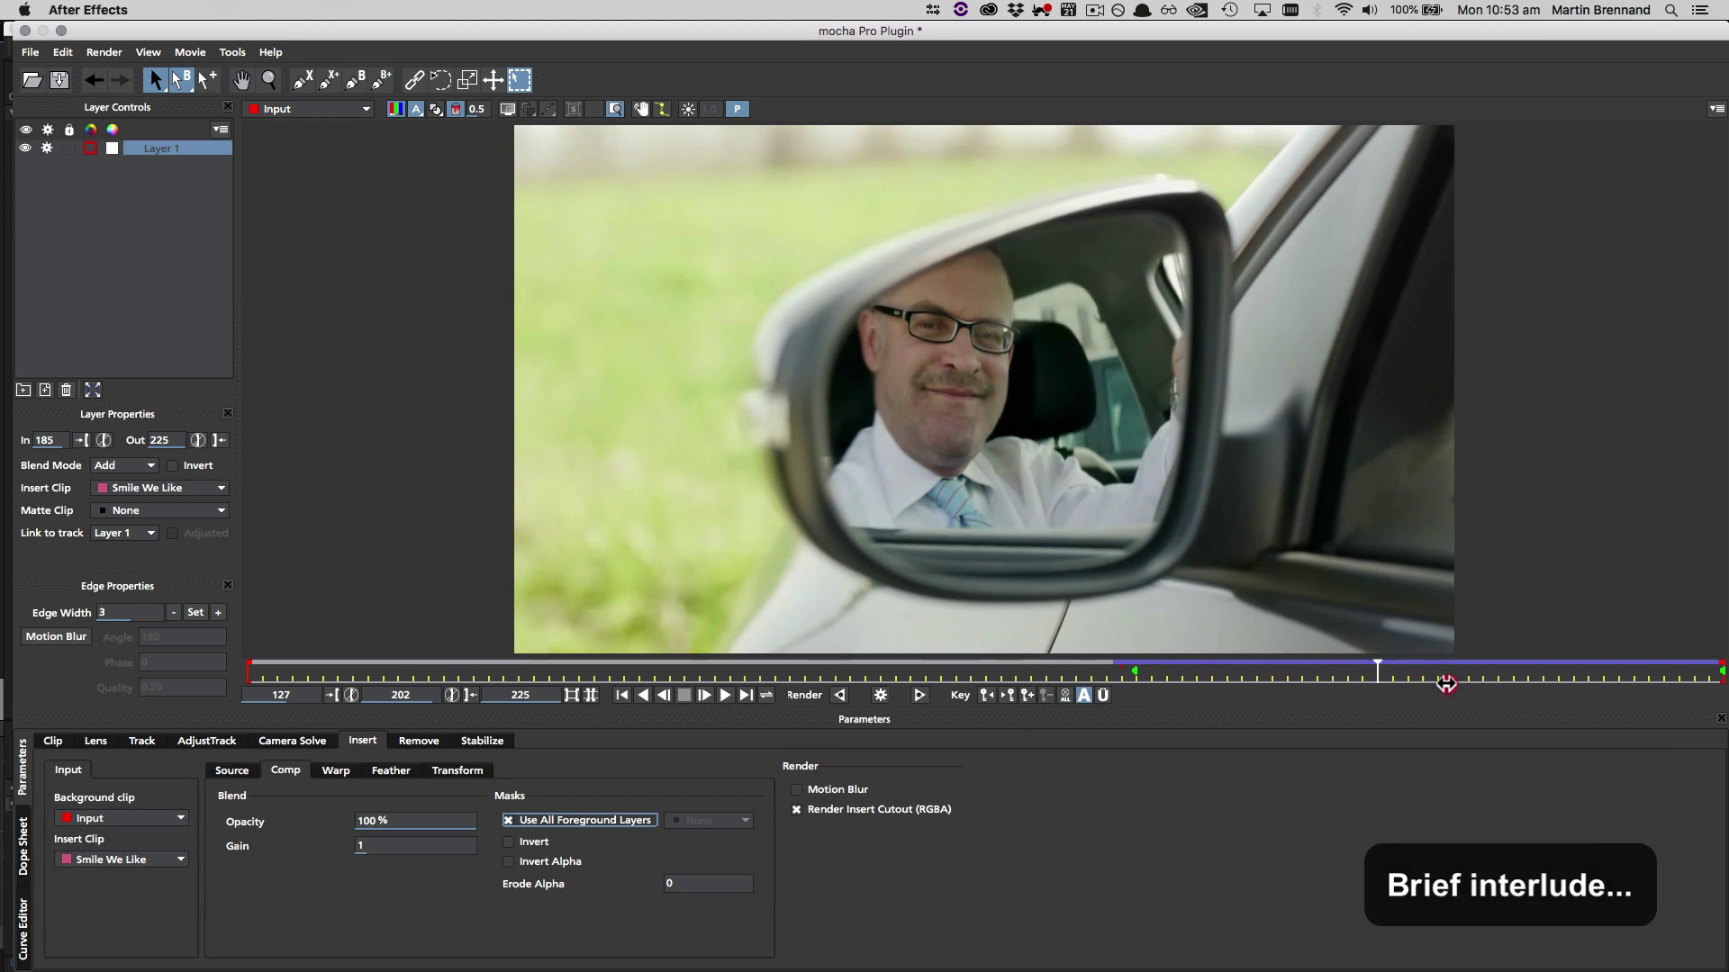
{"action": "left_click_drag", "start_coordinate": [1136, 670], "coordinate": [1192, 661]}
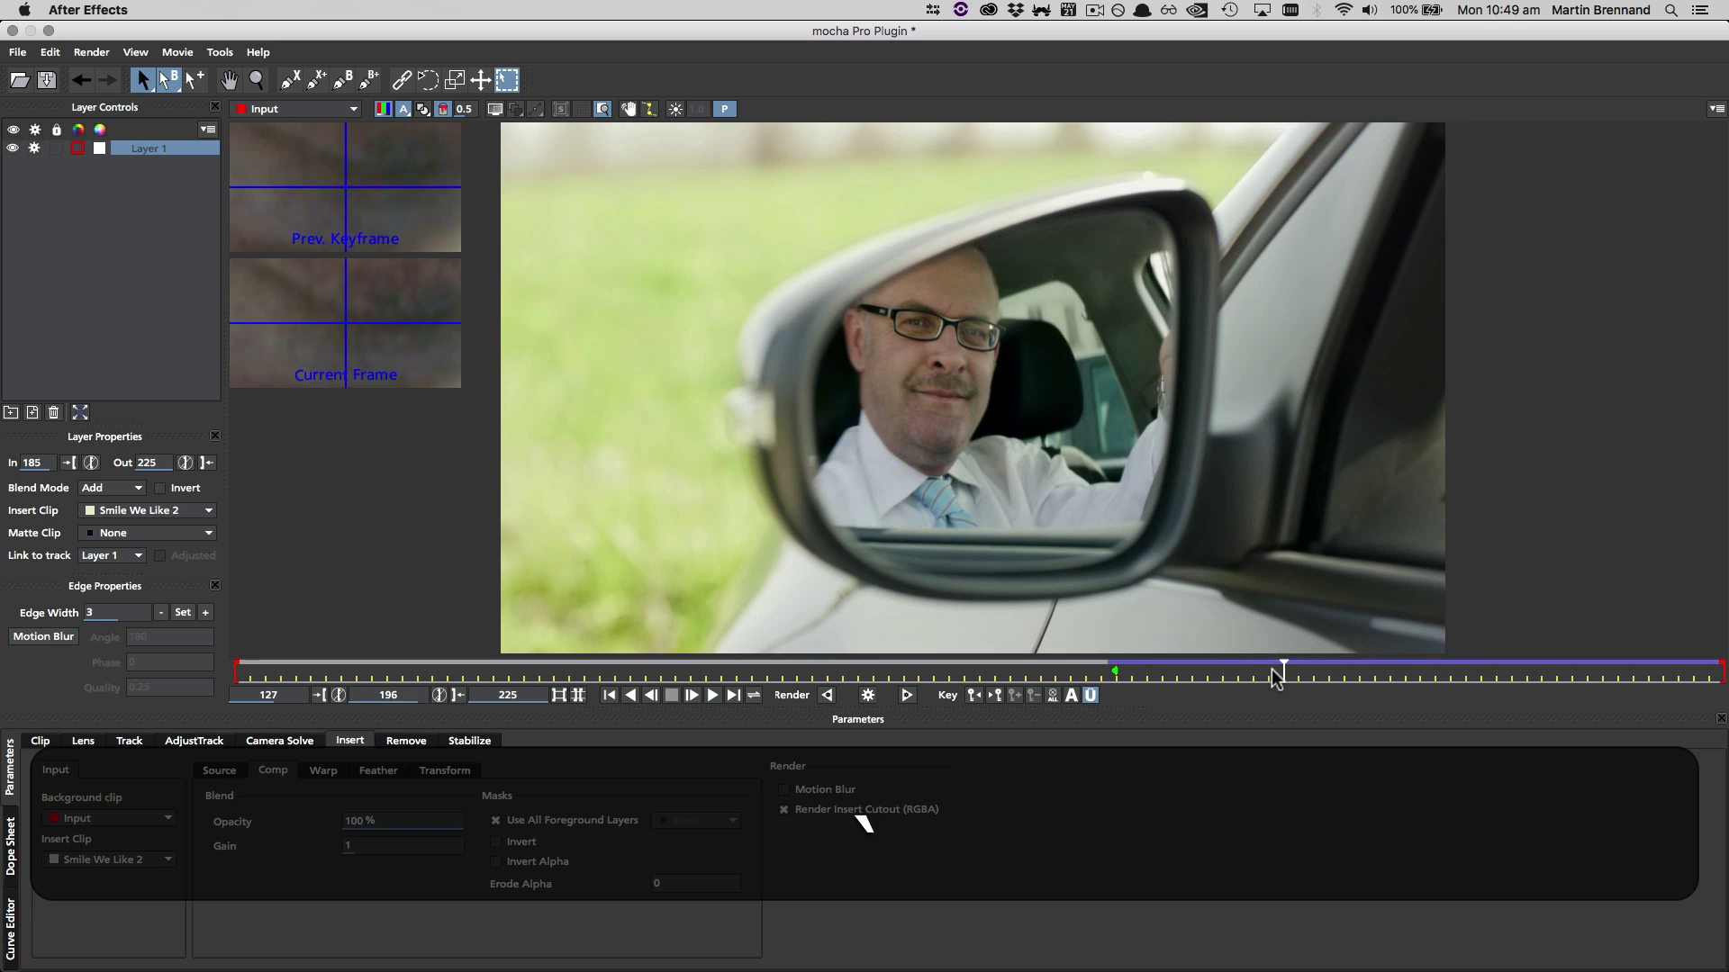
Scrub and play back the smile replacement, then close Mocha and save the project changes.
{"action": "left_click_drag", "start_coordinate": [1283, 682], "coordinate": [31, 589]}
{"action": "key", "text": "space"}
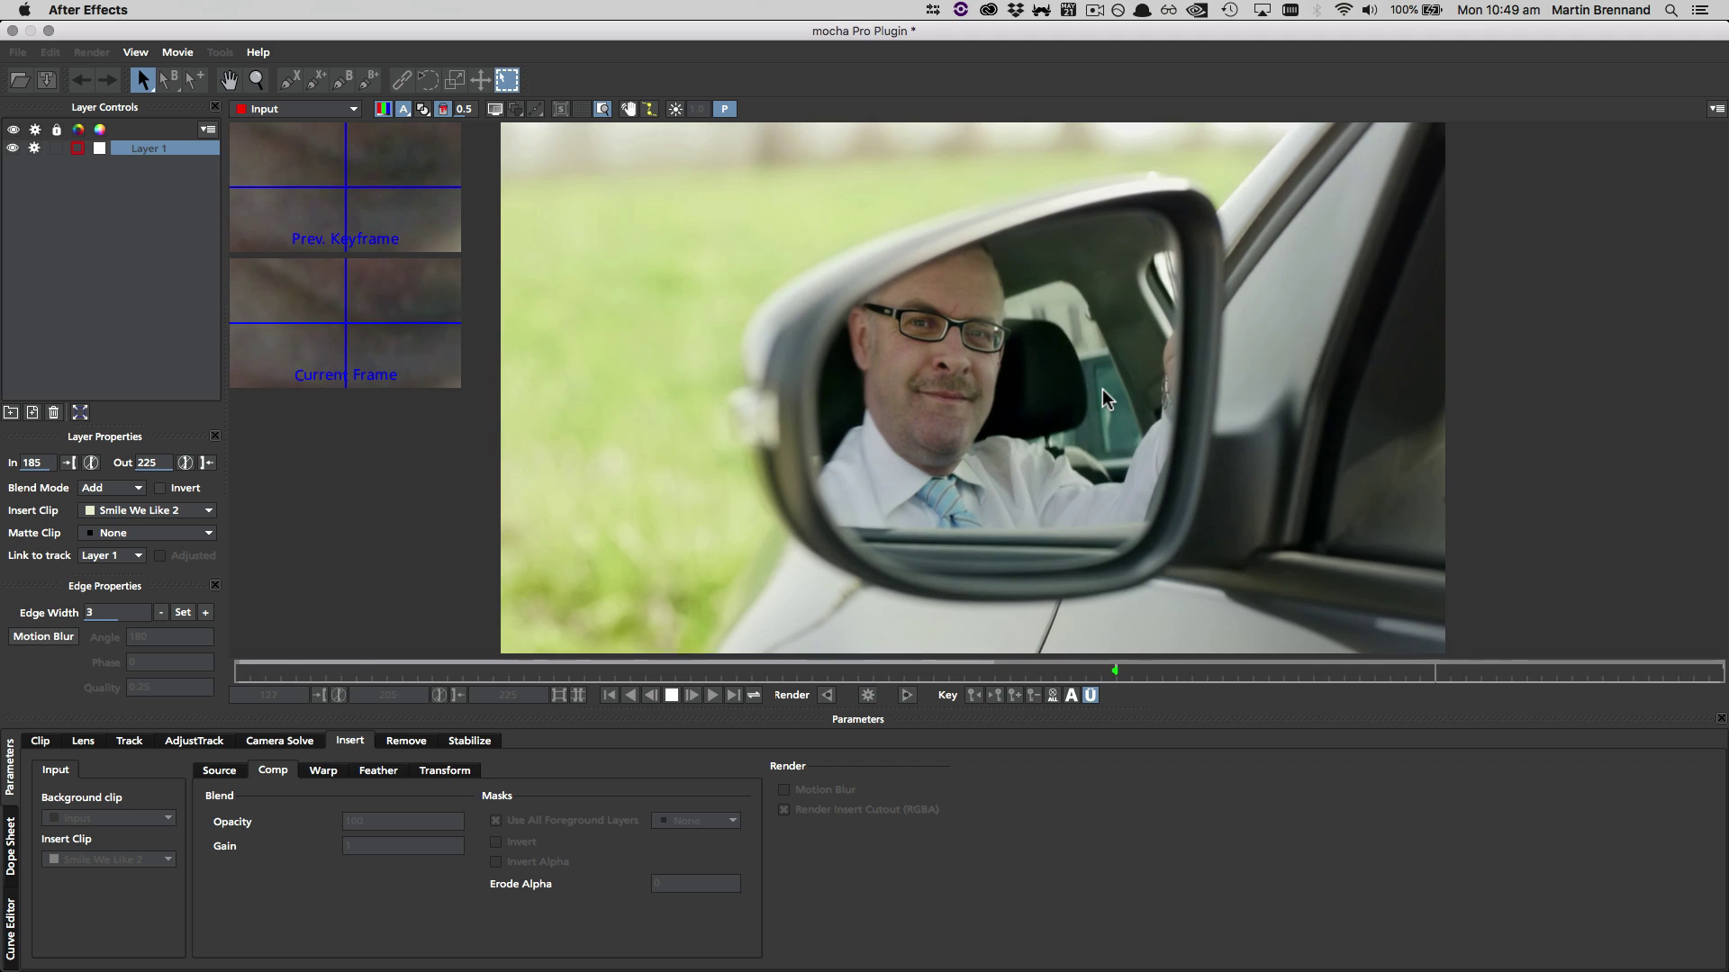
{"action": "key", "text": "space"}
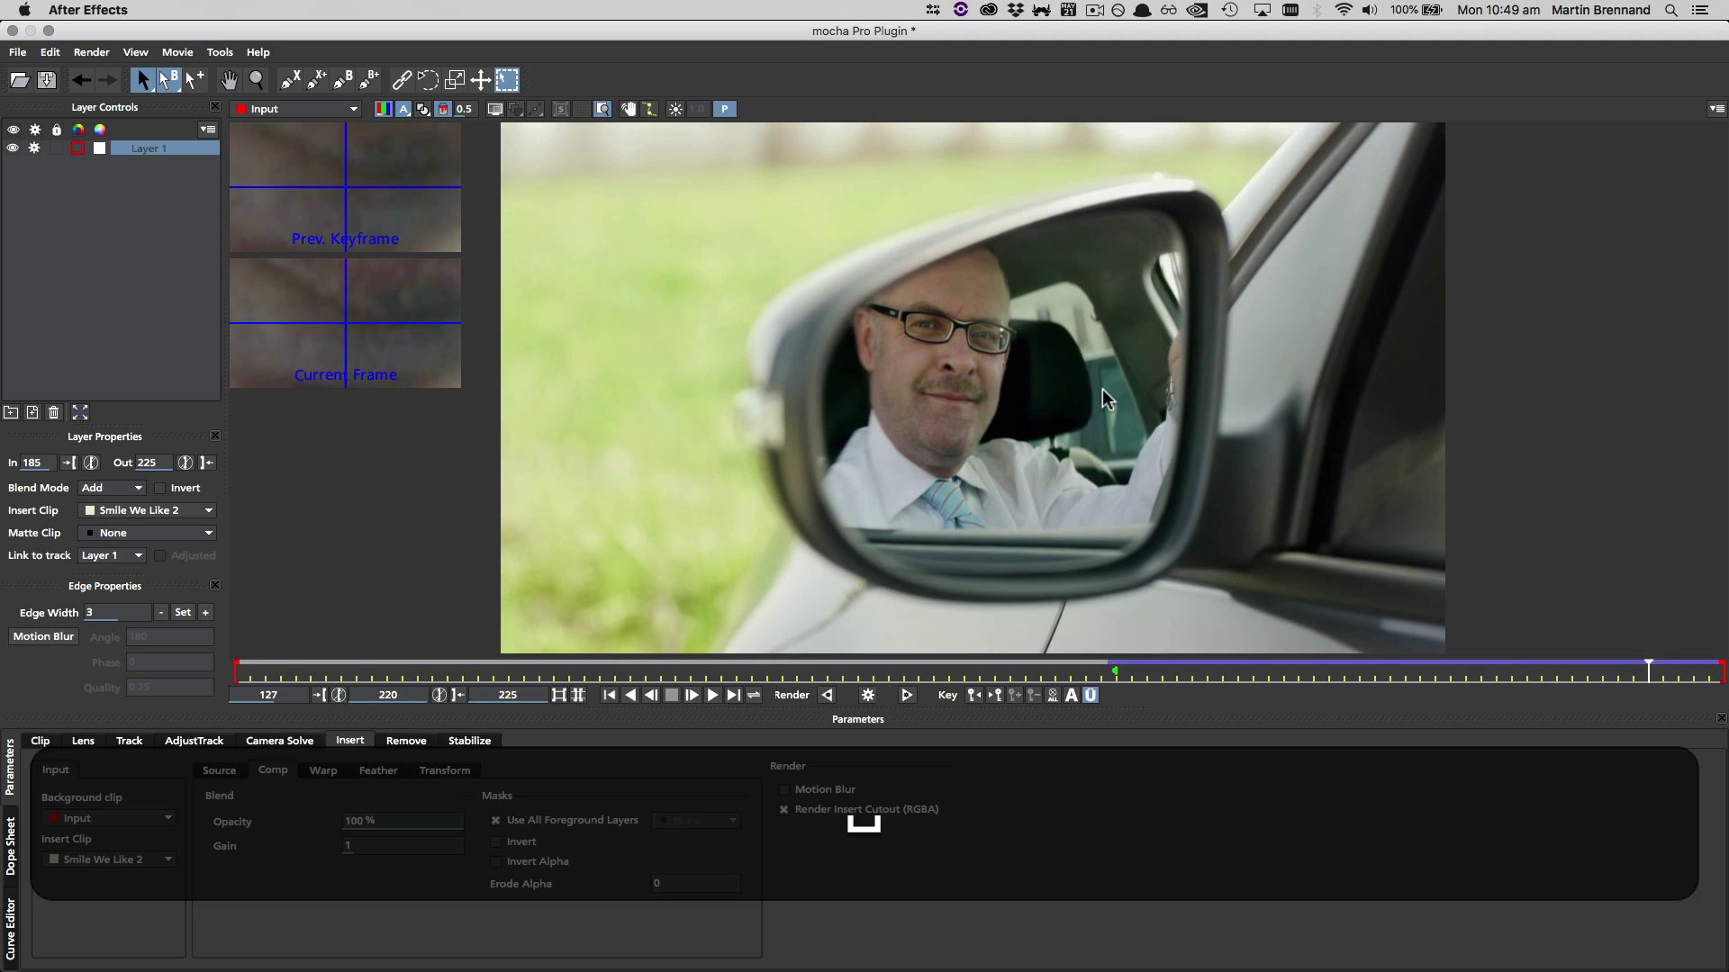
{"action": "left_click", "coordinate": [13, 31]}
{"action": "left_click", "coordinate": [1128, 136]}
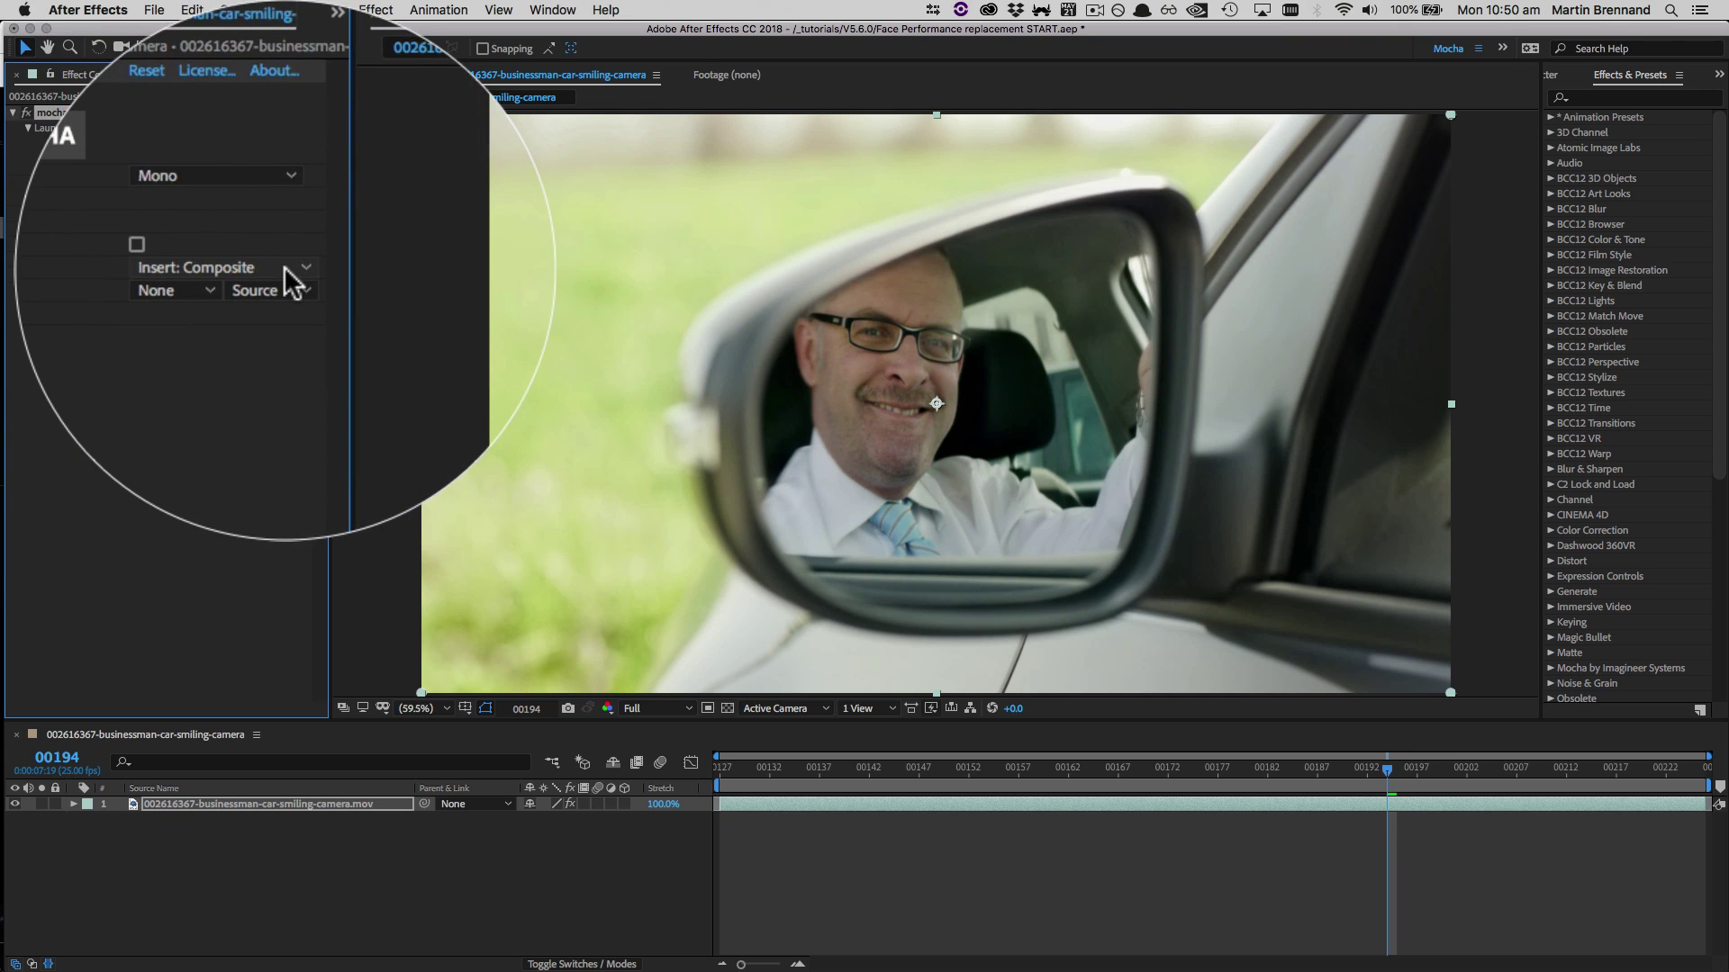
Enable Render for the Insert: Composite module and preview the composition from frame 127.
{"action": "left_click", "coordinate": [186, 229]}
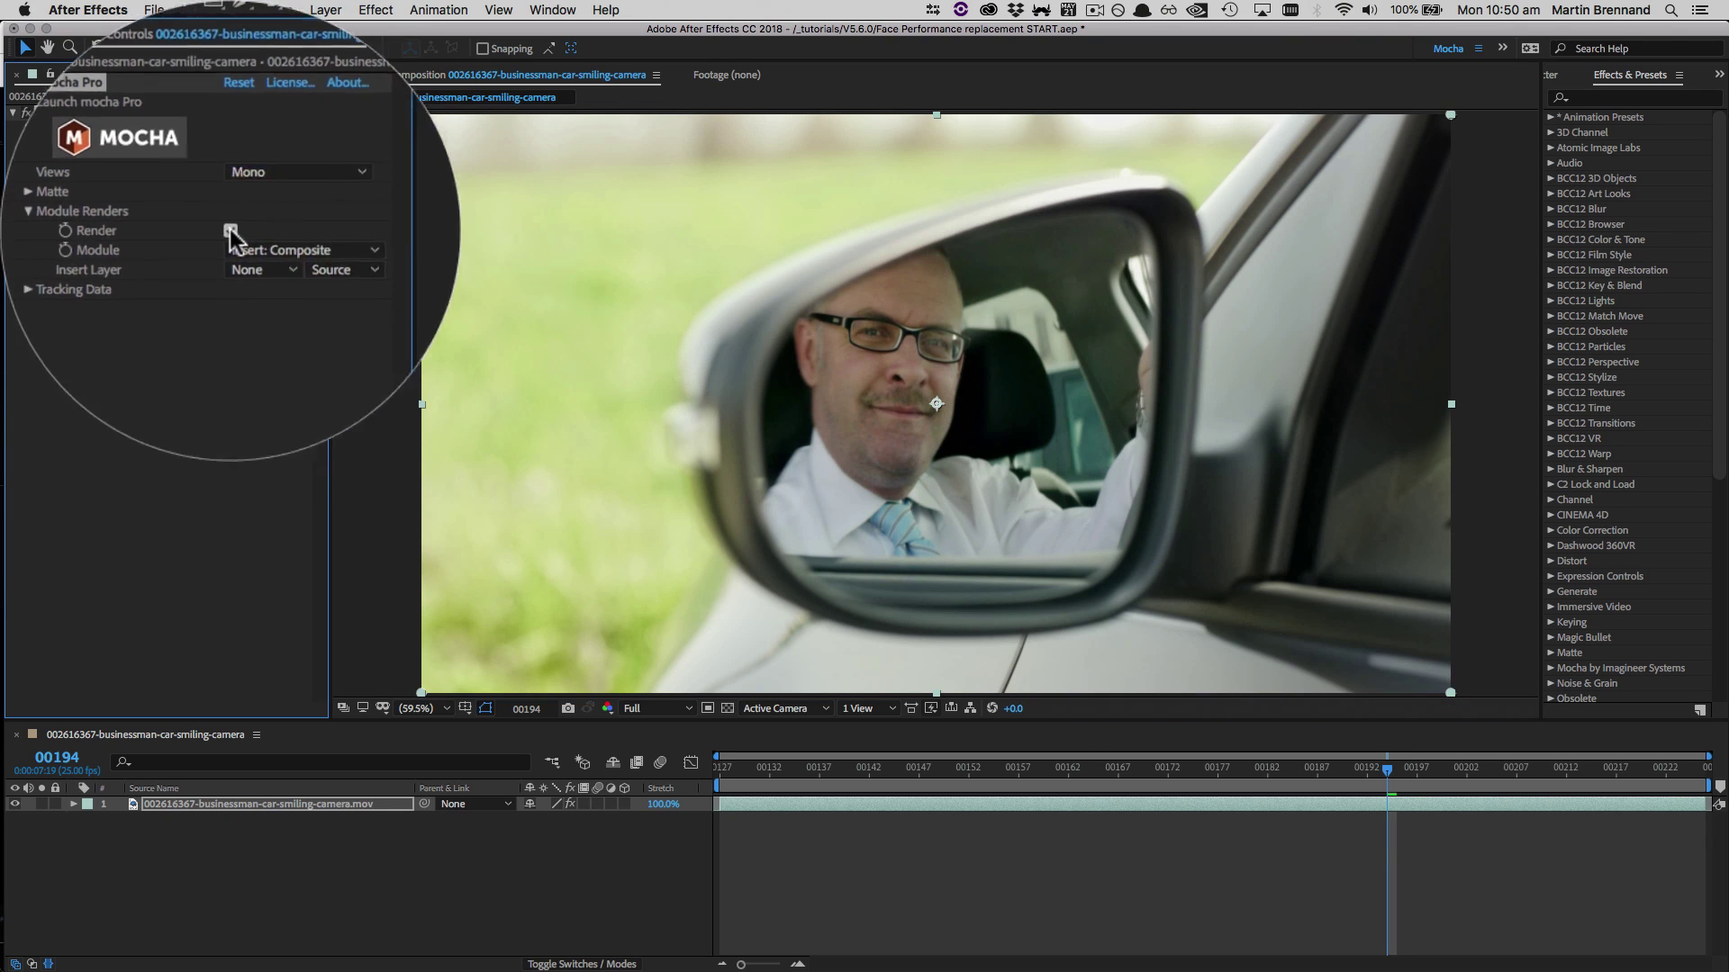
{"action": "left_click_drag", "start_coordinate": [1387, 771], "coordinate": [606, 773]}
{"action": "key", "text": "space"}
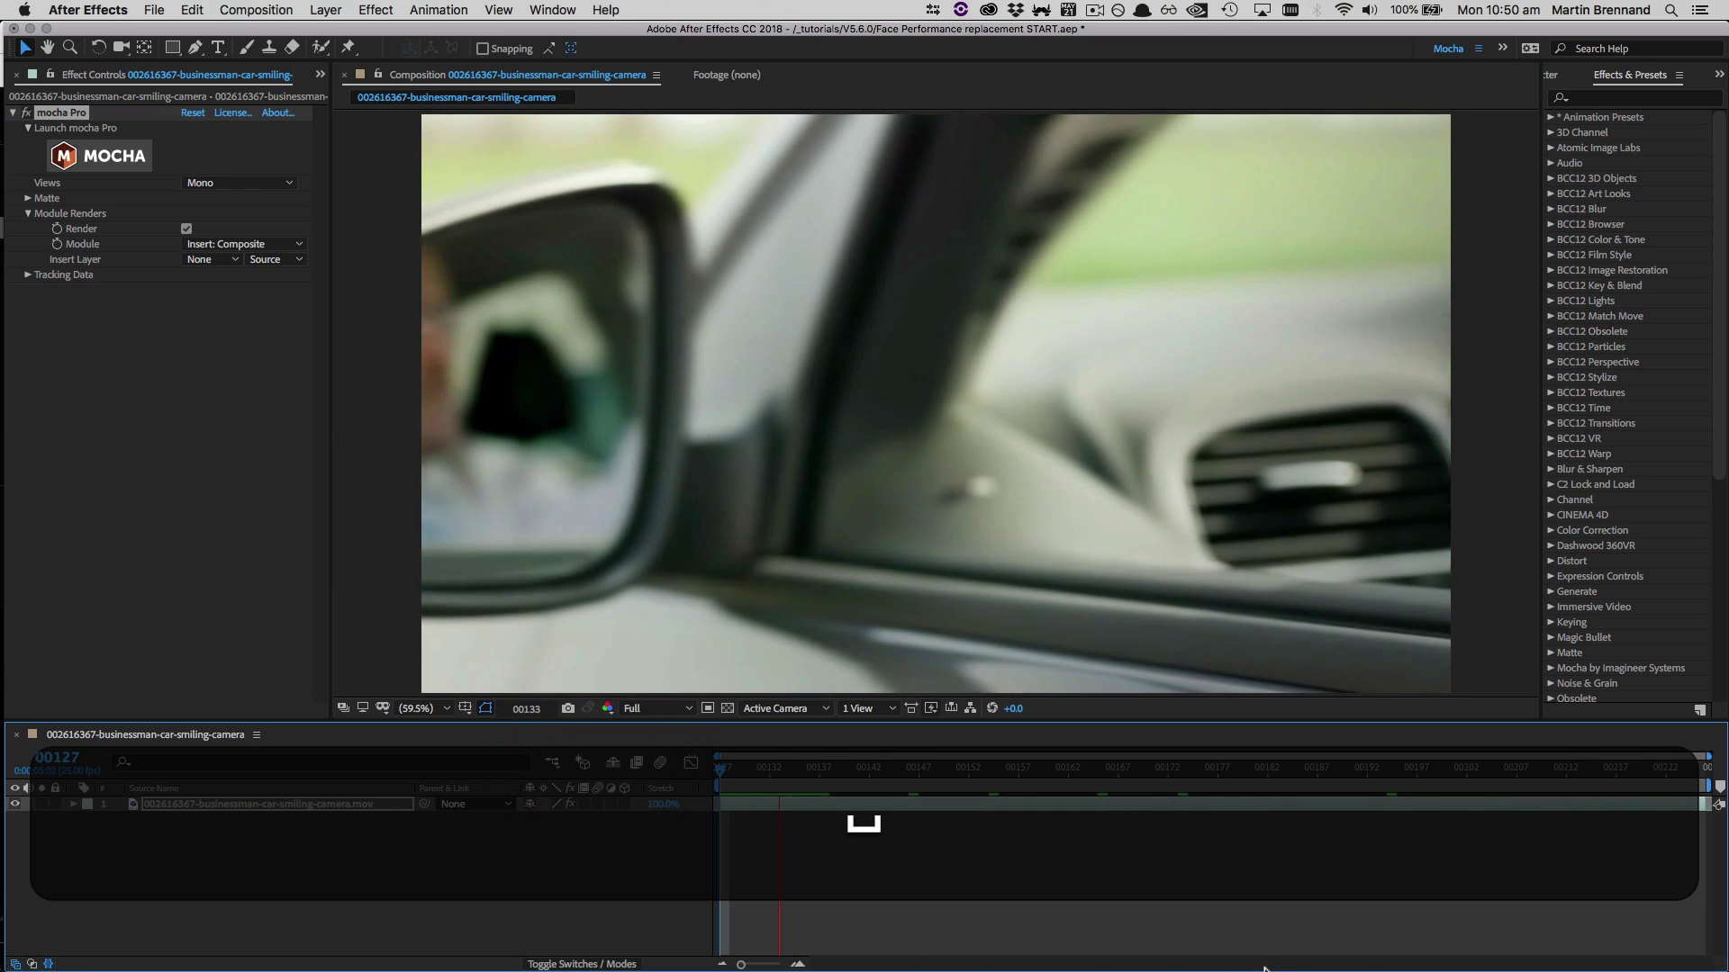